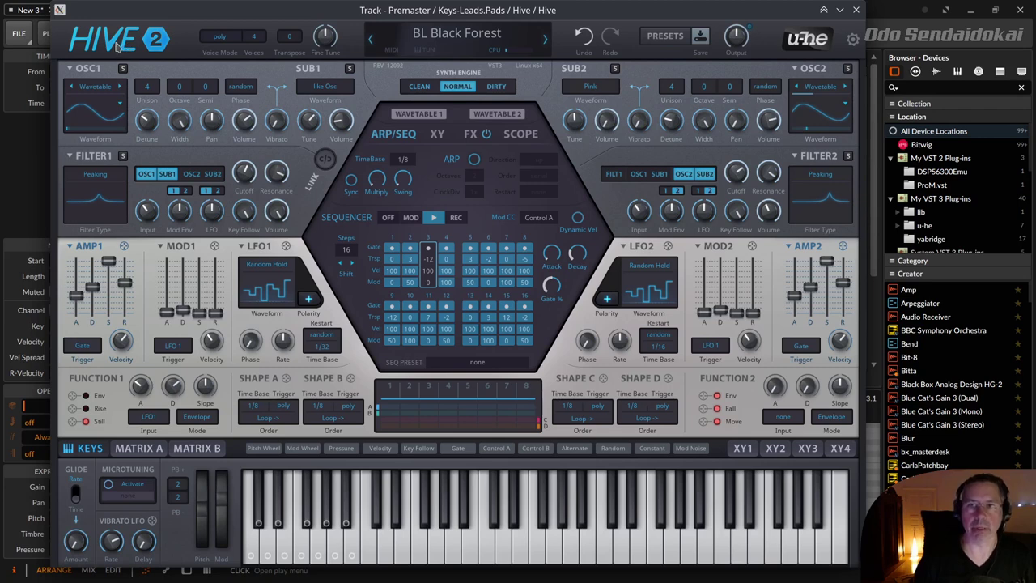
Step: Set the synth interface to the Original skin and enlarge it to 200% (2520 x 1690)
click(118, 46)
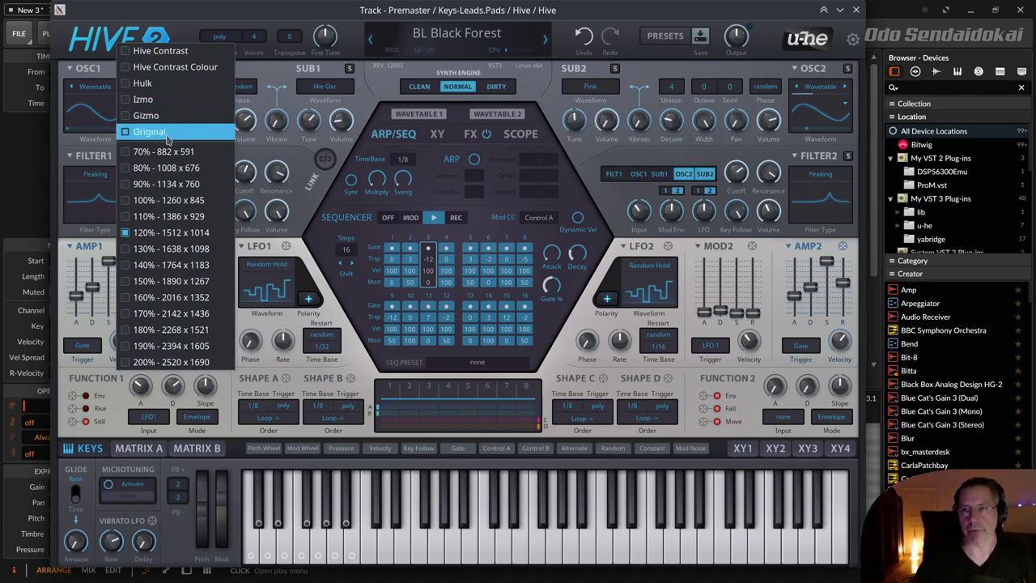
click(166, 137)
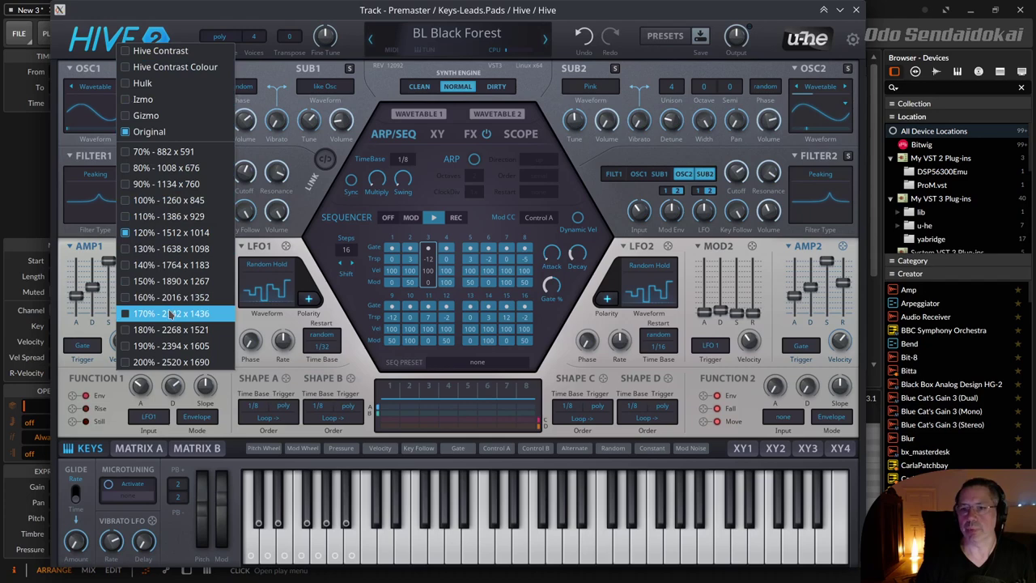
click(165, 362)
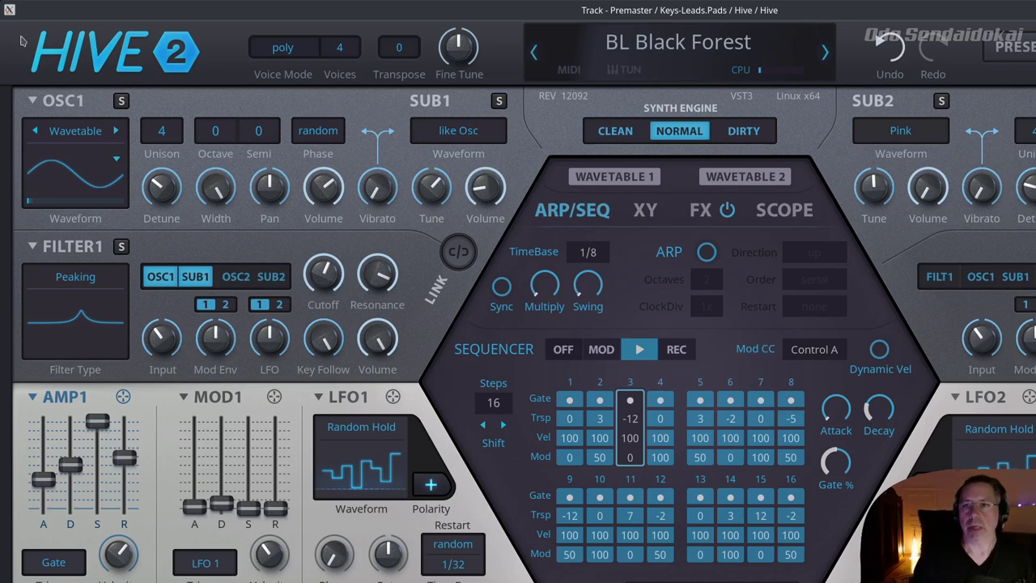
click(201, 49)
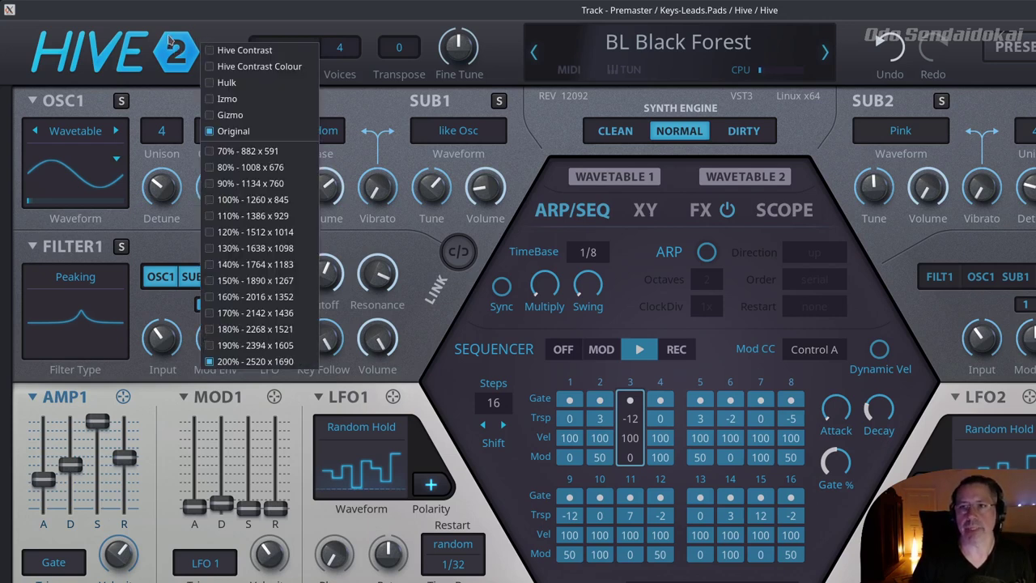
click(170, 41)
right_click(198, 247)
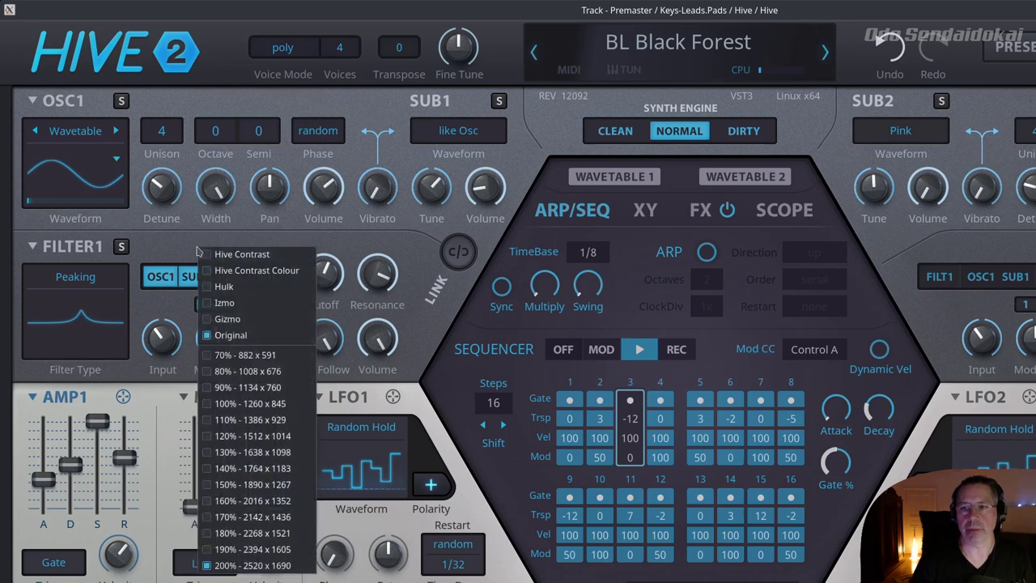
click(164, 251)
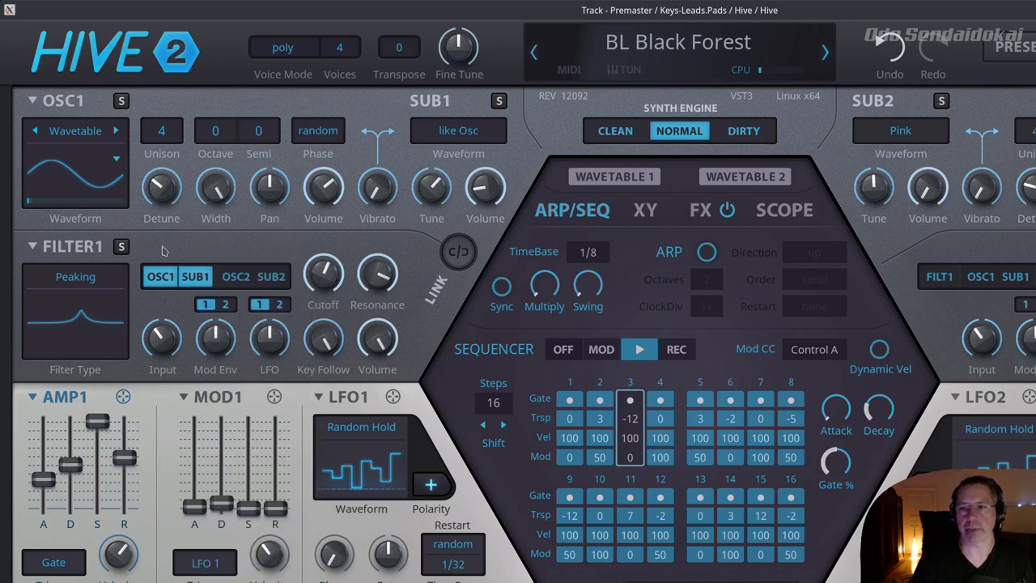
right_click(176, 106)
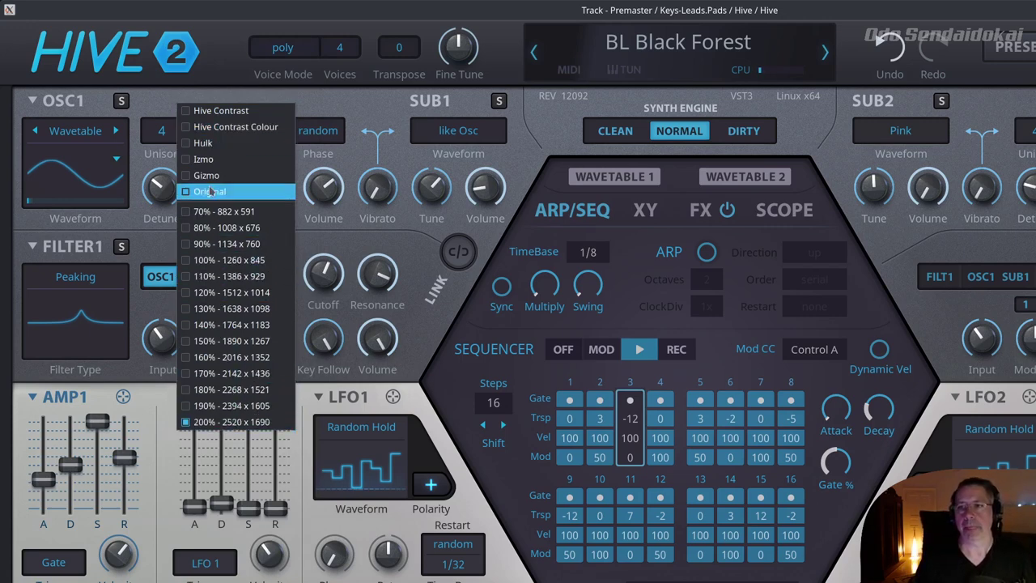
click(219, 50)
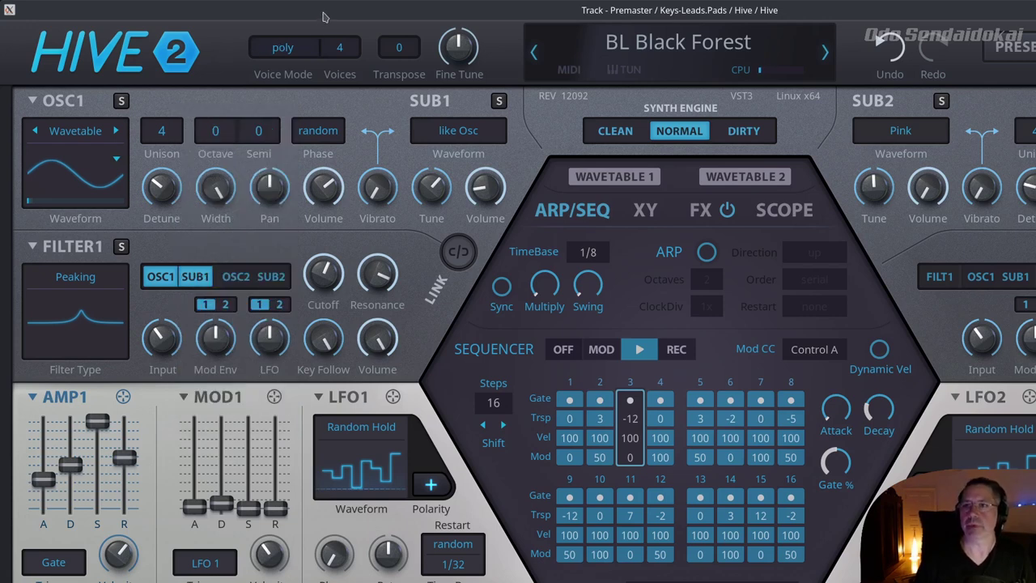
Step: Review the available voice modes and the selectable numbers of voices without changing either setting
click(282, 50)
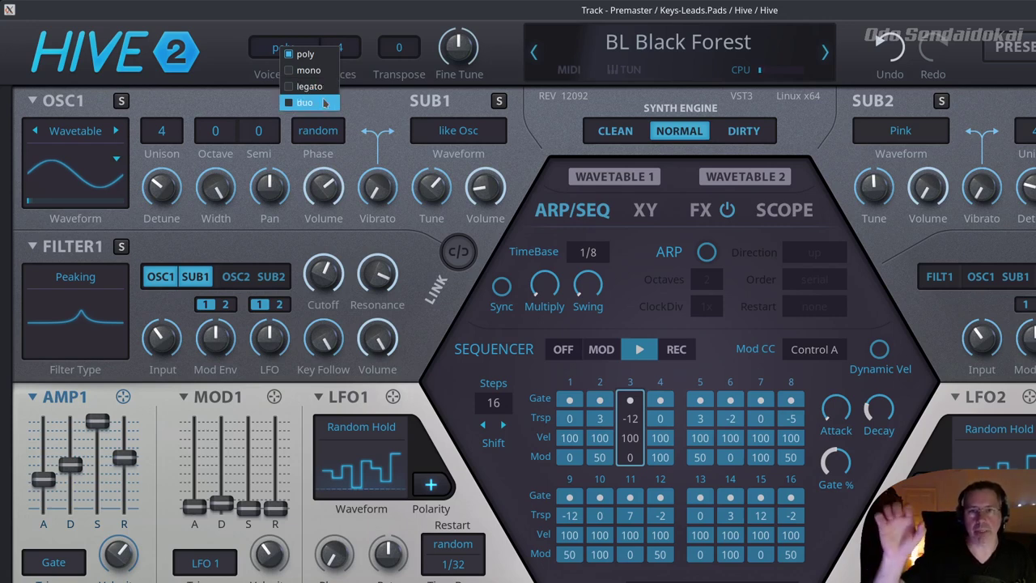
click(240, 38)
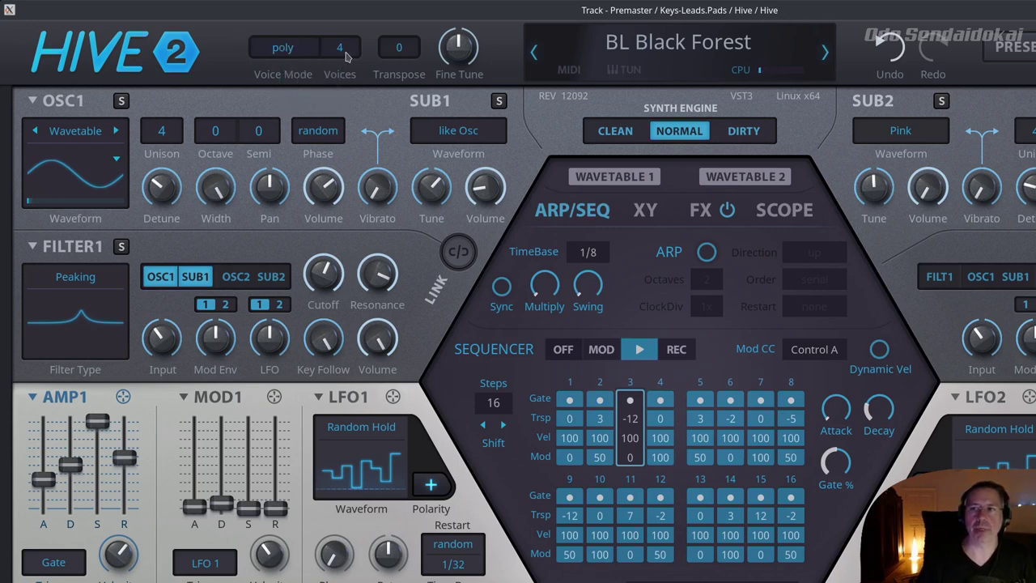
click(345, 54)
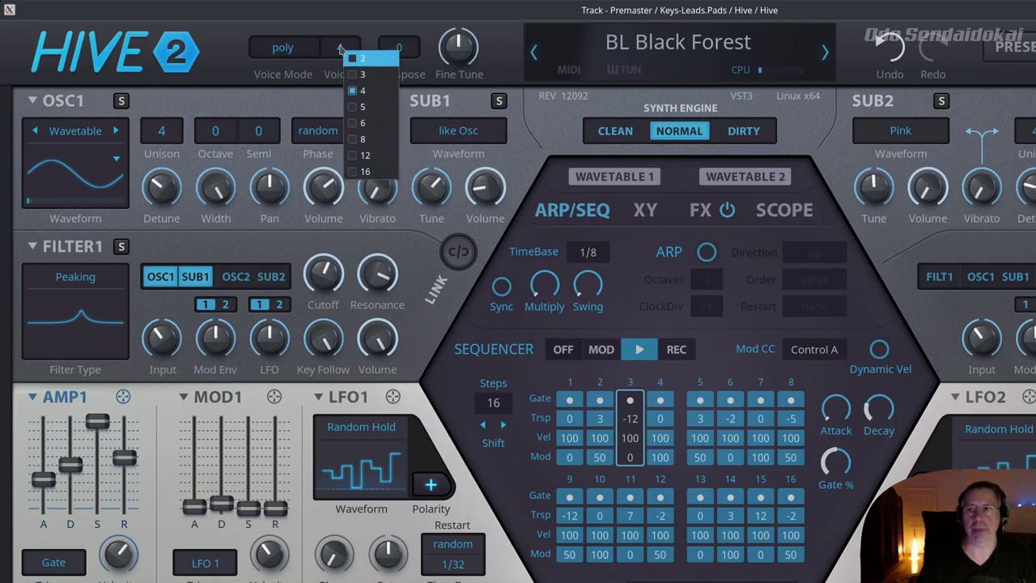
click(318, 30)
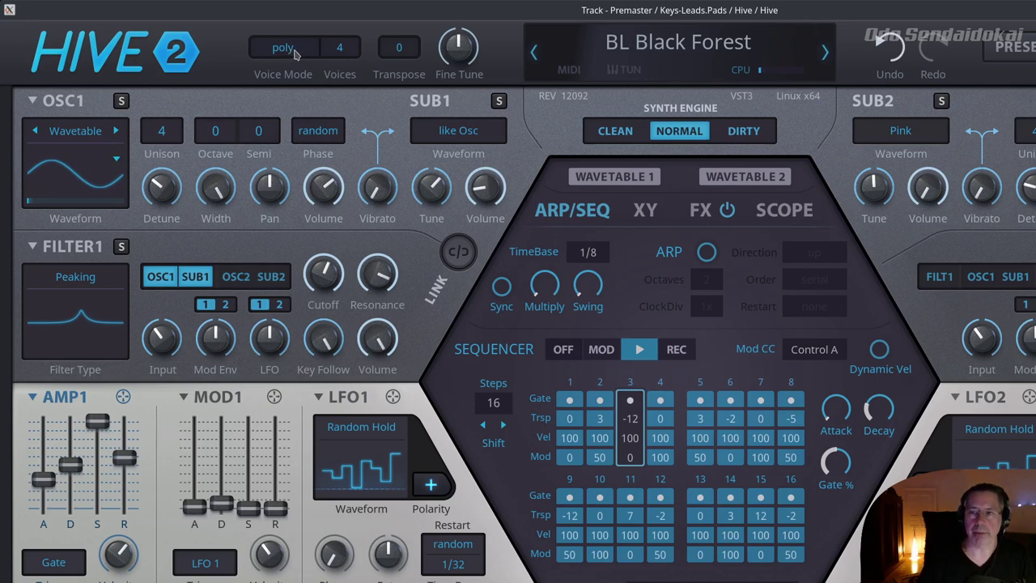
Step: Cycle the voice mode through its options, including duo and legato, and return it to poly
scroll(296, 51, down, 2)
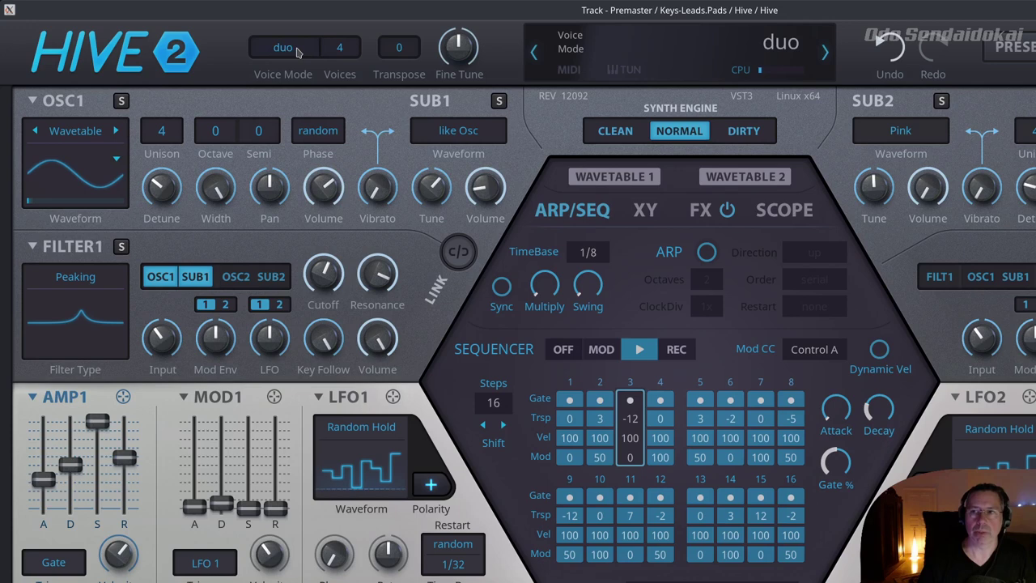
scroll(296, 51, up, 1)
scroll(296, 51, down, 1)
scroll(296, 51, up, 1)
scroll(296, 51, down, 1)
scroll(296, 51, up, 1)
scroll(297, 51, up, 1)
scroll(308, 52, up, 1)
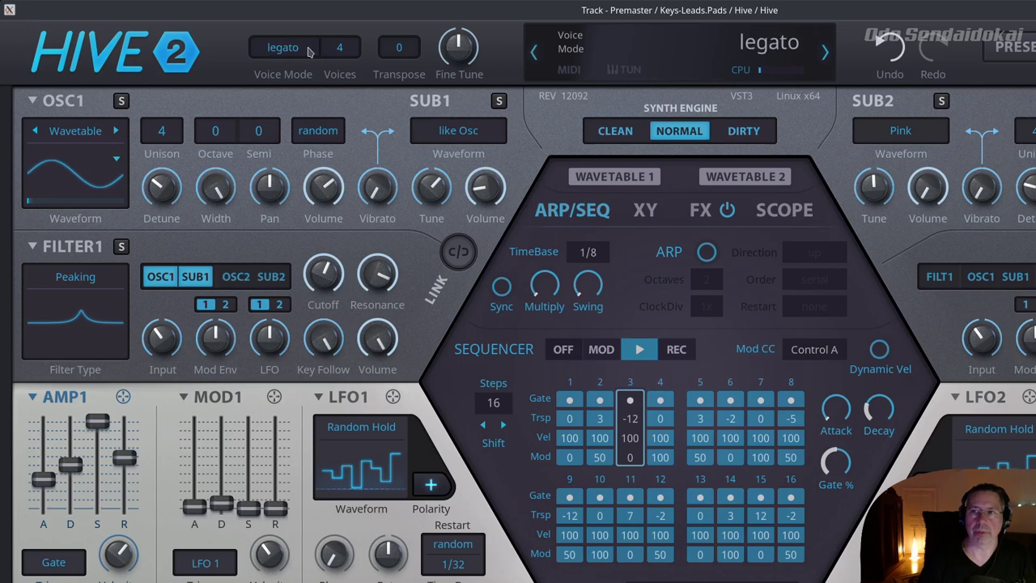
scroll(307, 52, up, 1)
scroll(308, 51, up, 1)
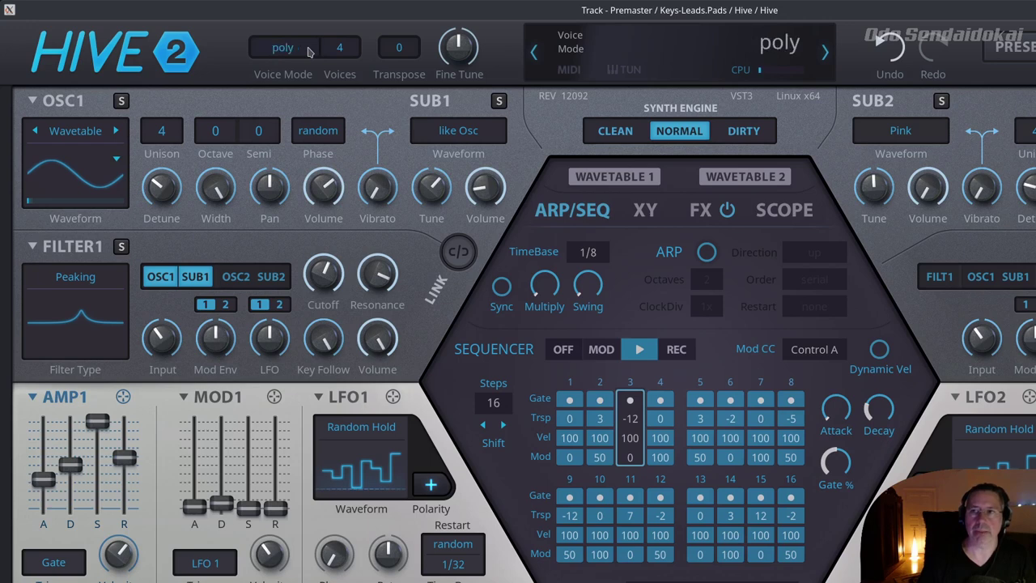
scroll(308, 52, up, 1)
scroll(307, 52, up, 2)
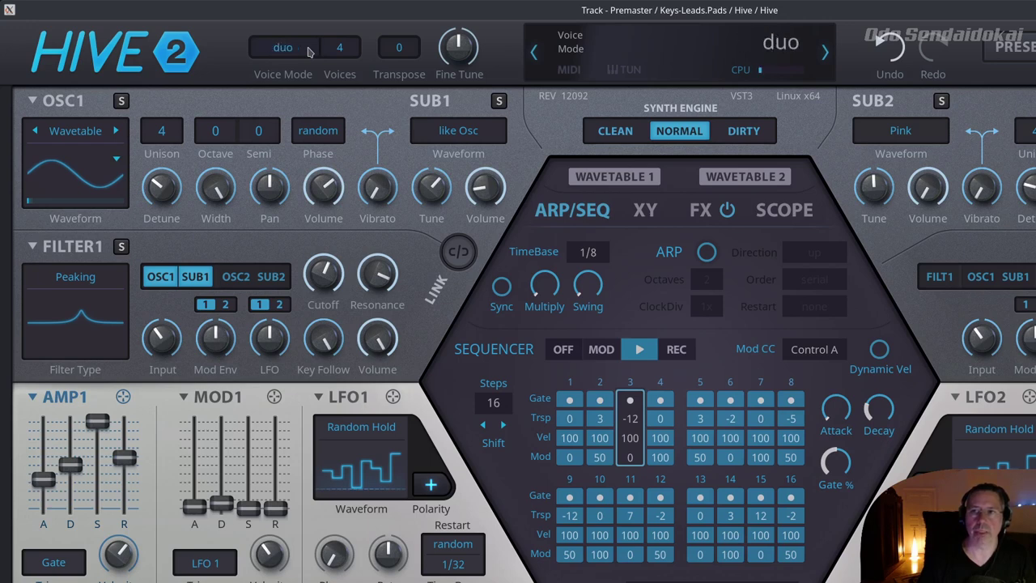
scroll(308, 52, down, 3)
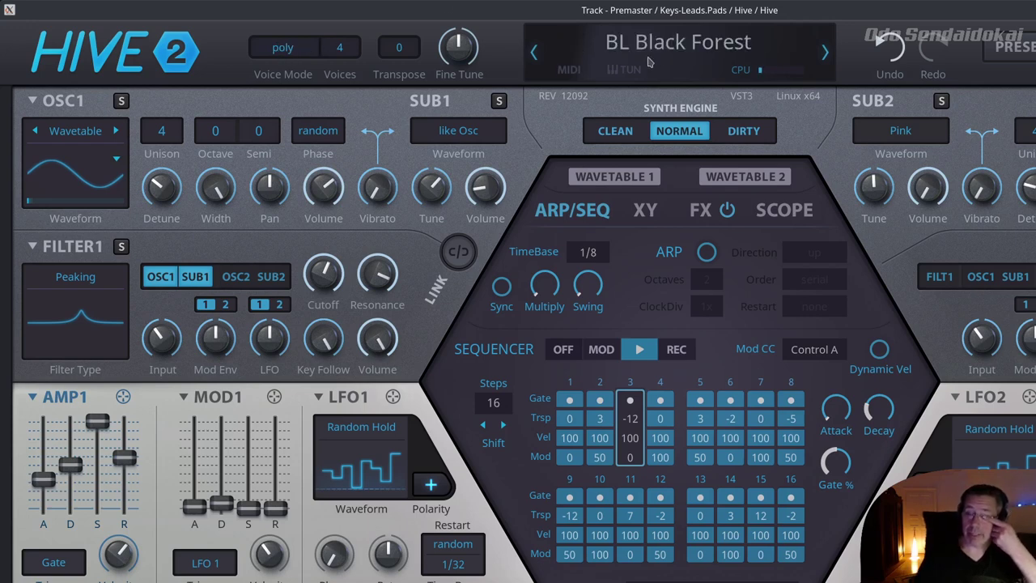
Step: Set the voice mode to legato
scroll(283, 50, up, 1)
scroll(285, 51, down, 1)
scroll(285, 51, up, 3)
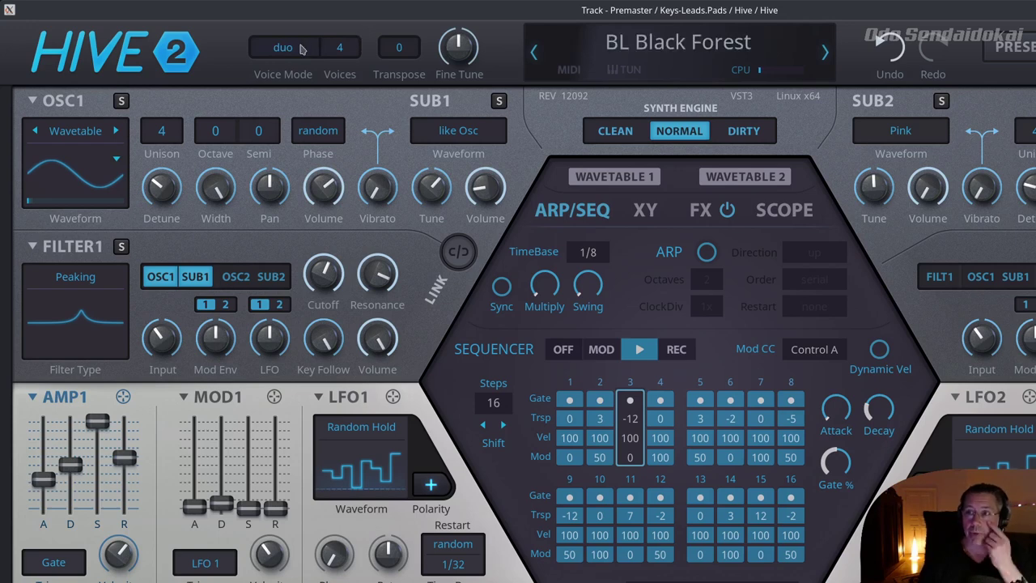
scroll(281, 50, down, 1)
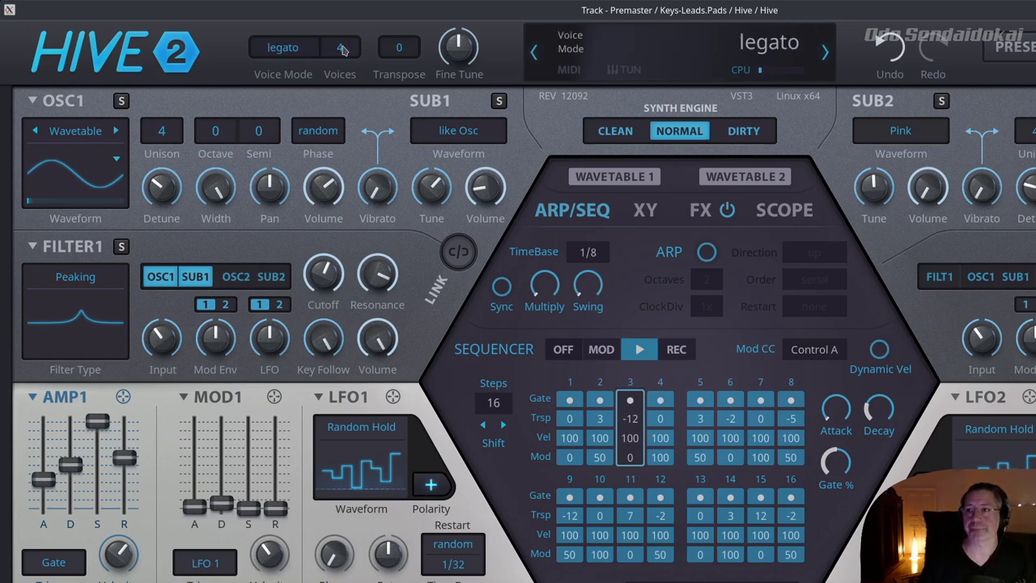
Step: Step the number of voices up and down, leaving it at 4
scroll(341, 49, up, 1)
scroll(343, 49, down, 1)
scroll(343, 50, up, 1)
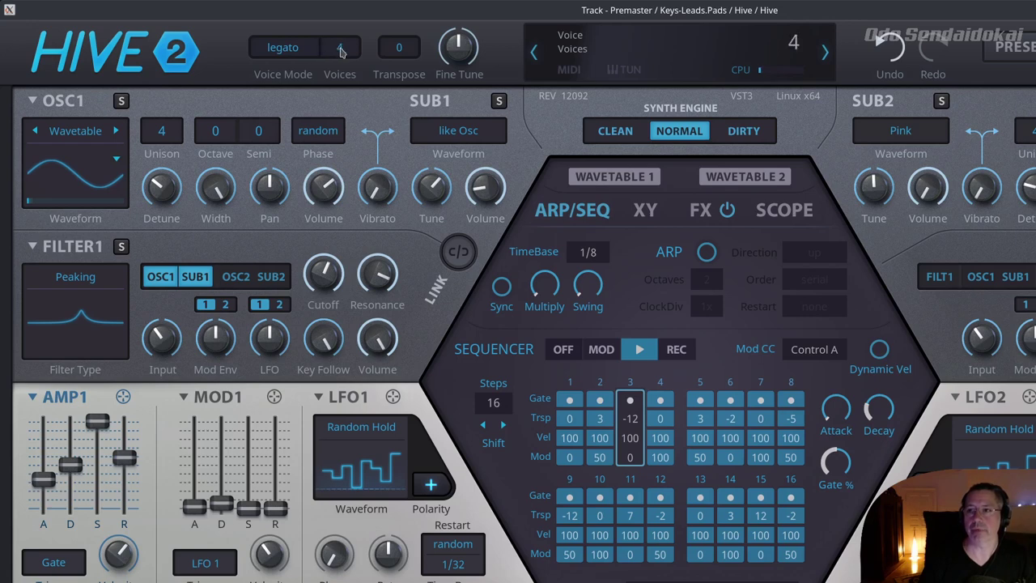
scroll(344, 48, down, 1)
scroll(352, 51, up, 1)
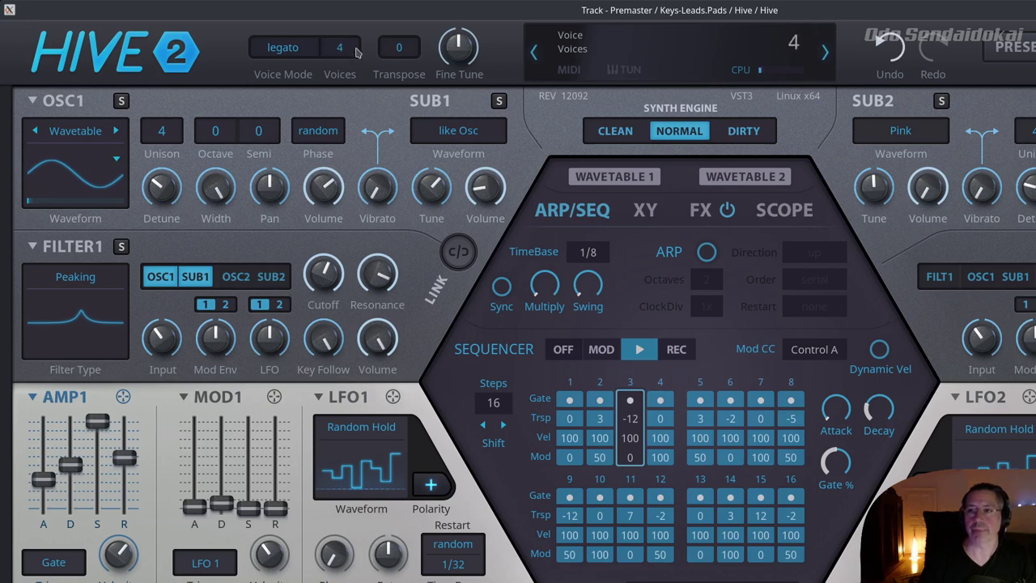
Step: Examine the full range of transpose values, try several settings such as 2, and return transpose to 0
click(399, 50)
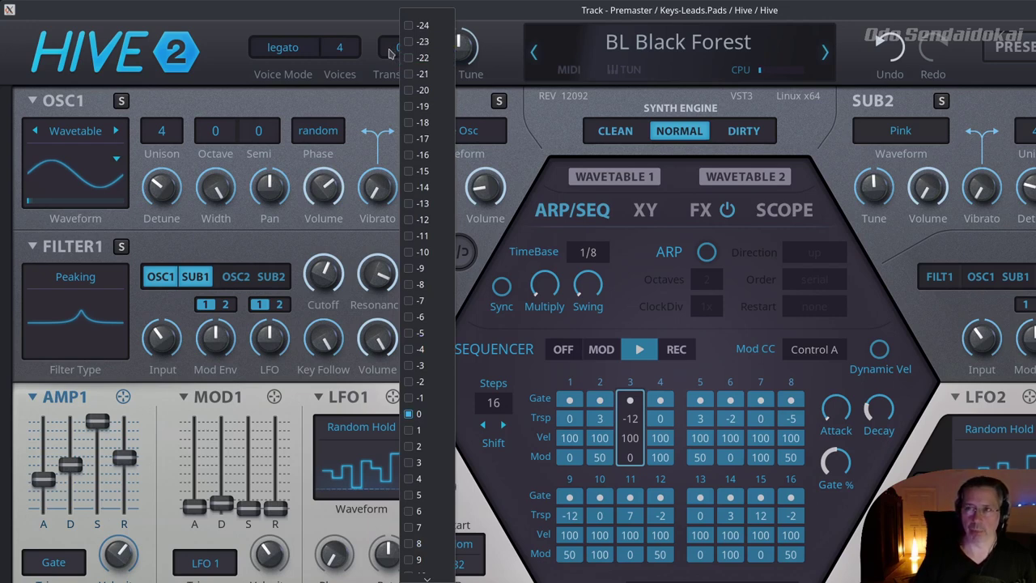
scroll(420, 518, down, 3)
scroll(427, 372, down, 3)
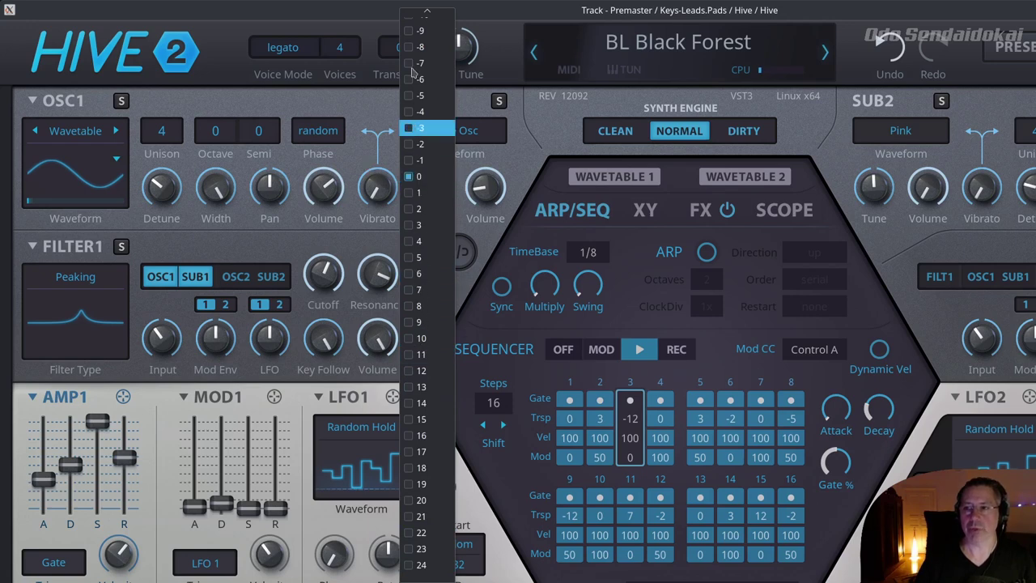
click(363, 34)
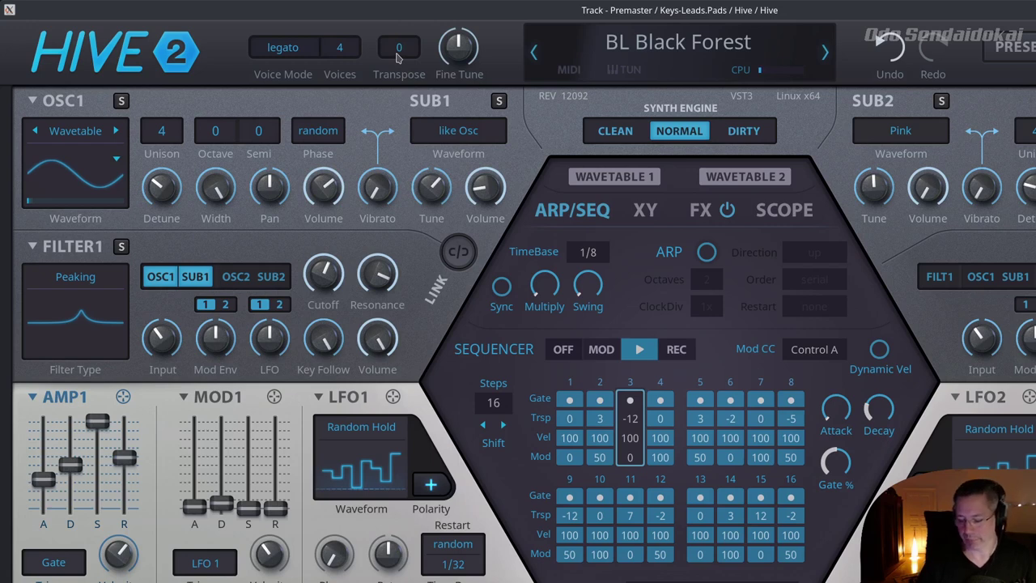
scroll(397, 55, up, 2)
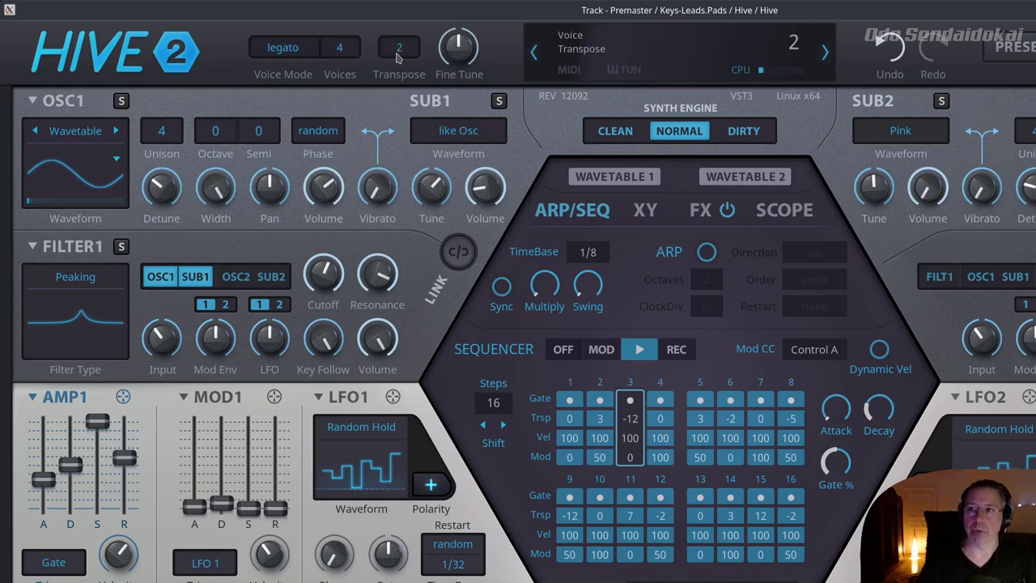
scroll(397, 55, down, 2)
scroll(397, 55, up, 2)
scroll(398, 55, up, 4)
scroll(398, 55, down, 4)
scroll(397, 55, down, 4)
scroll(397, 55, up, 1)
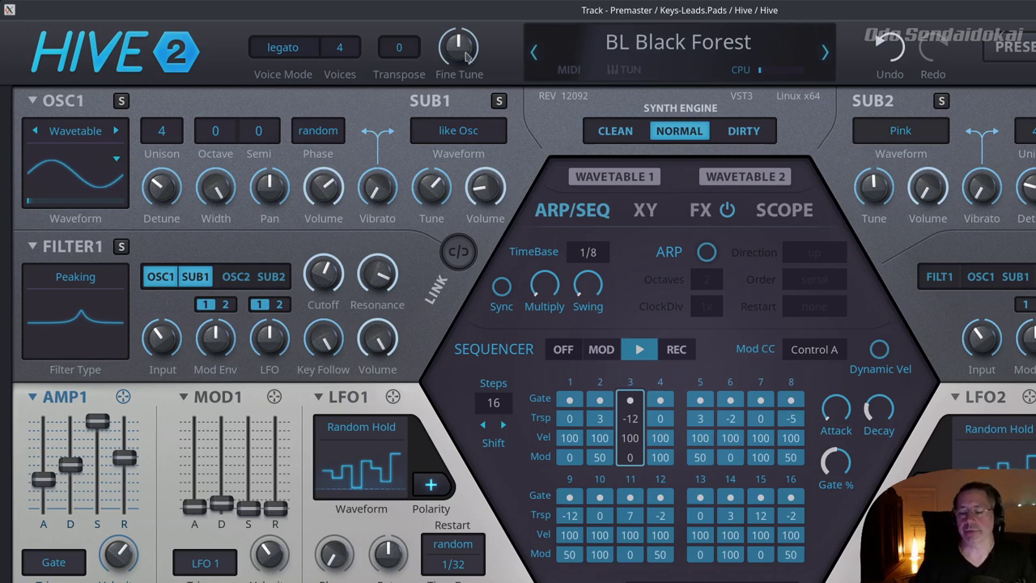
Step: Try slight fine tune adjustments and reset the fine tuning to 0.00 cents
mouse_move(468, 51)
mouse_down()
mouse_move(463, 4)
mouse_move(458, 45)
mouse_up()
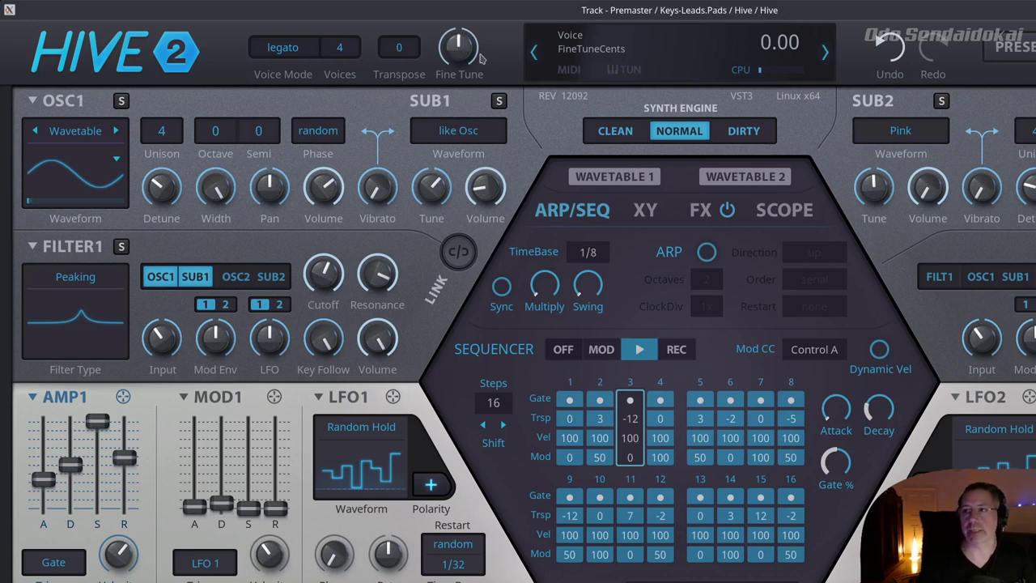
drag(463, 56, 464, 62)
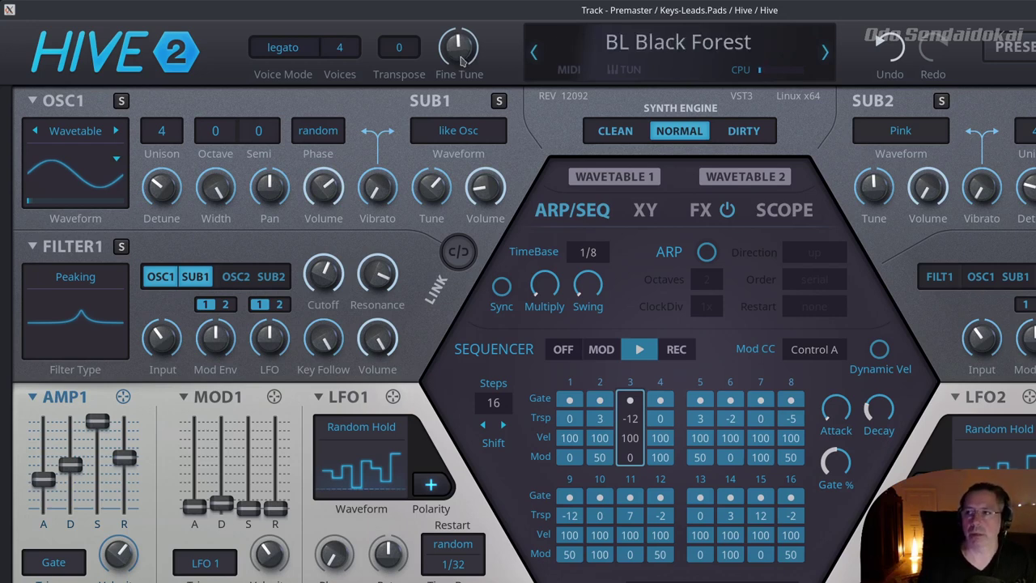
double_click(460, 61)
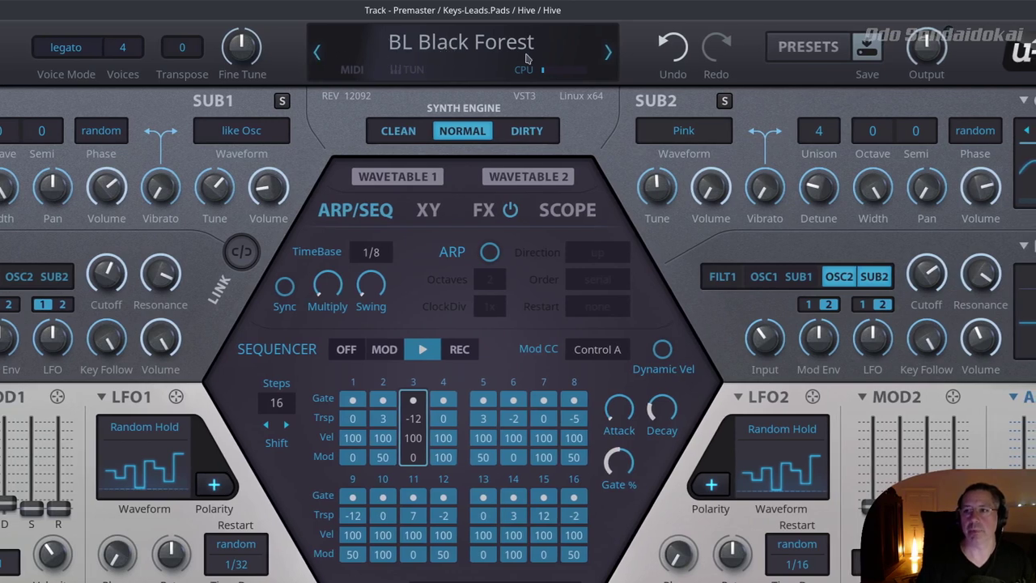
Step: Switch to the BIO Scandinavian Forest preset and back to BL Black Forest, and review the folder's preset list
click(317, 51)
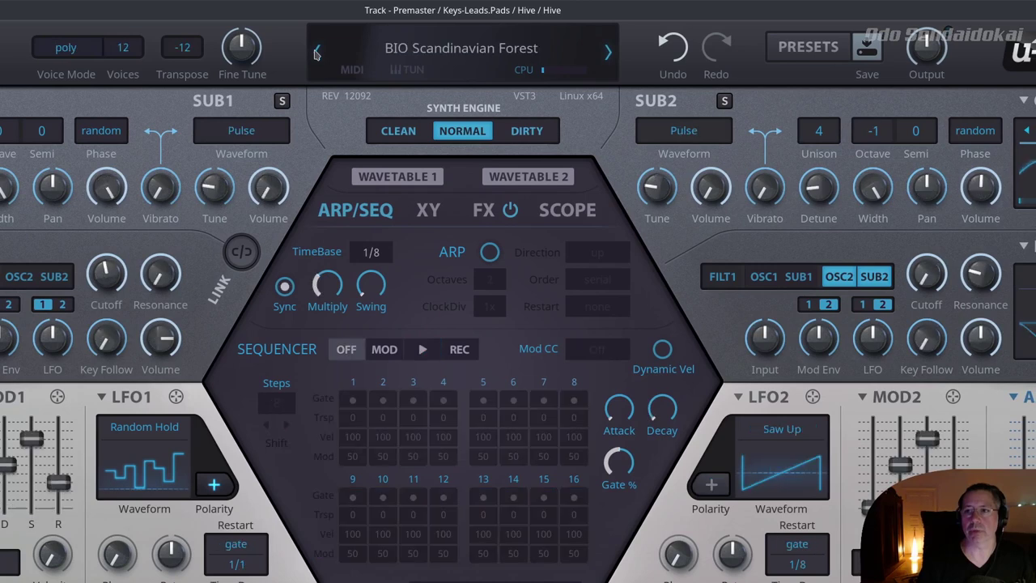
click(608, 54)
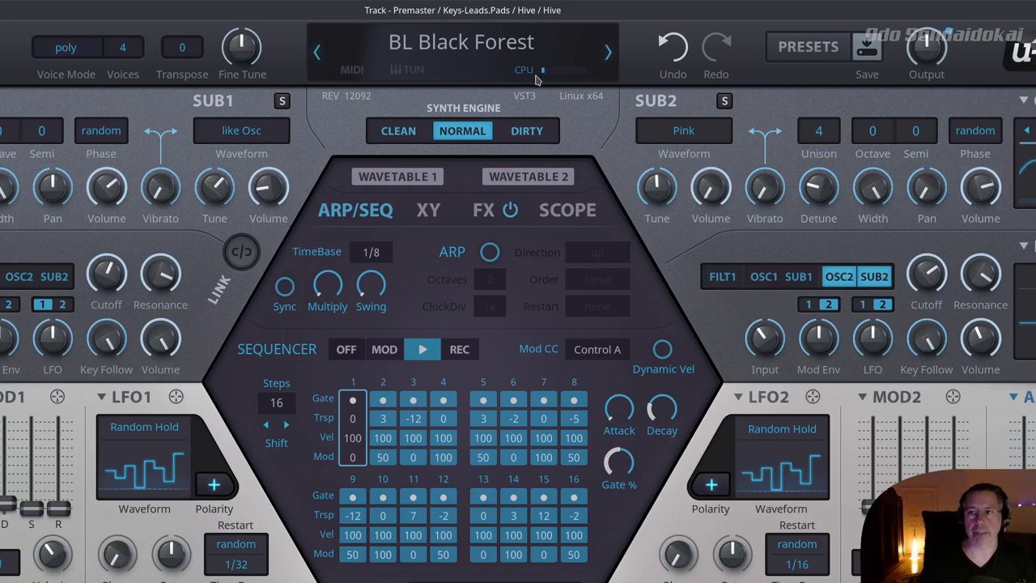
click(459, 47)
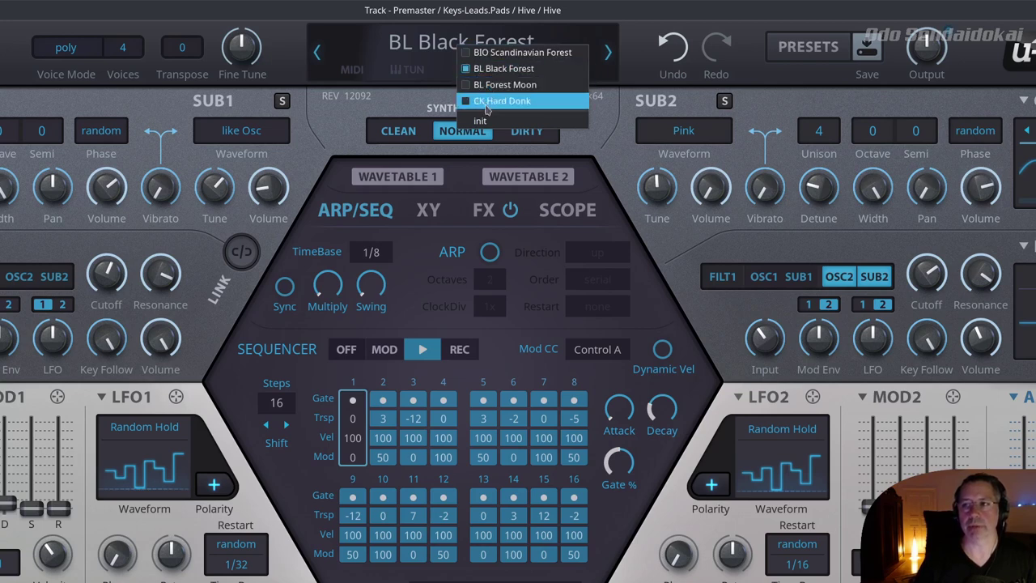
click(411, 49)
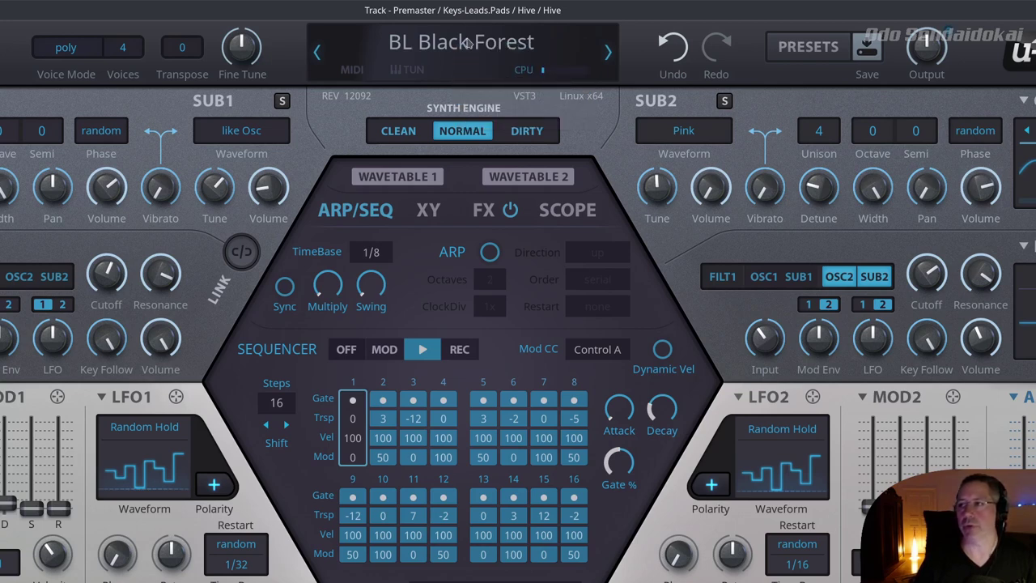
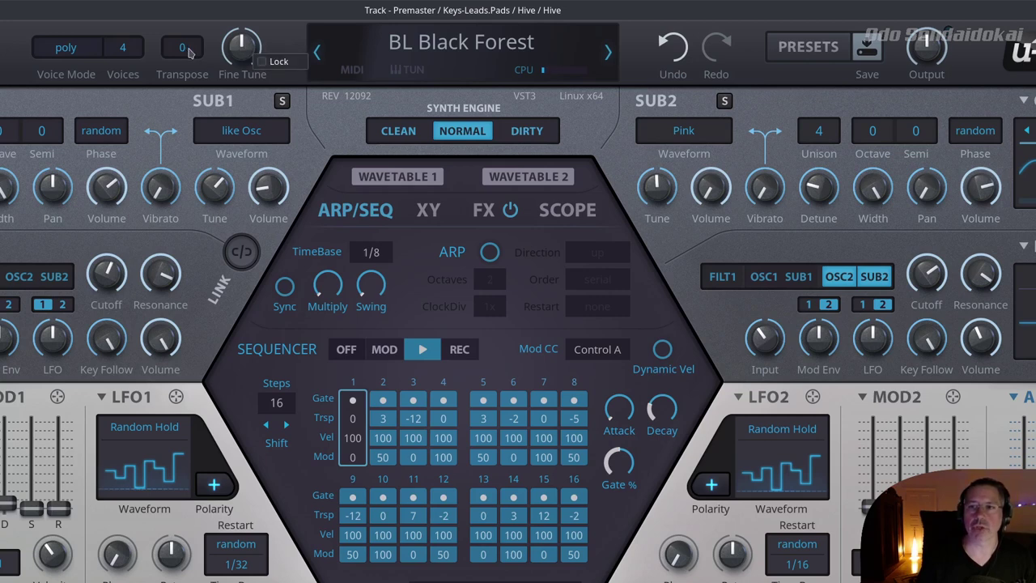
Step: Check the lock option for the number of voices, then raise the fine tune to 29.00 cents and lock it
click(134, 50)
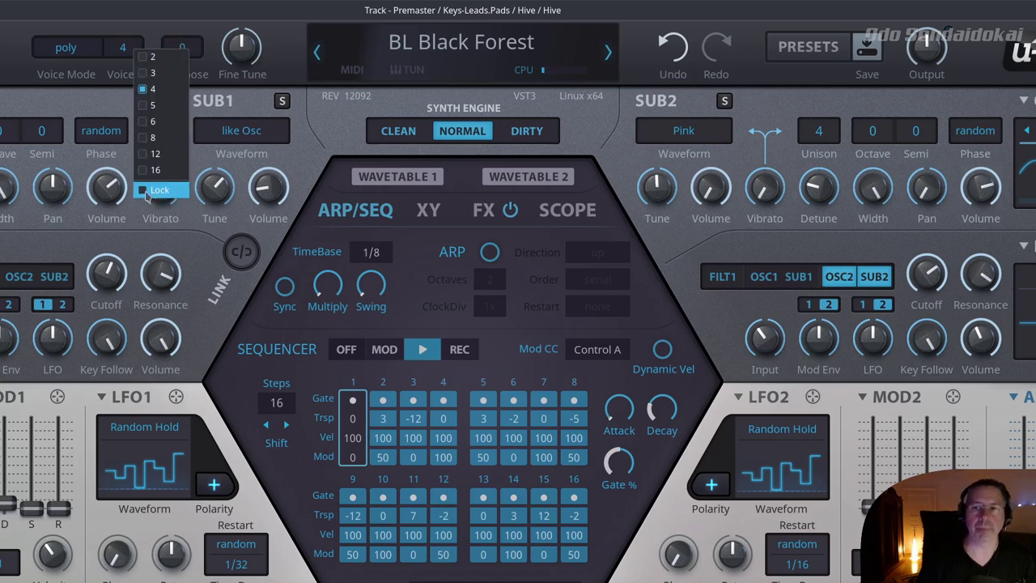
click(261, 64)
drag(260, 63, 228, 18)
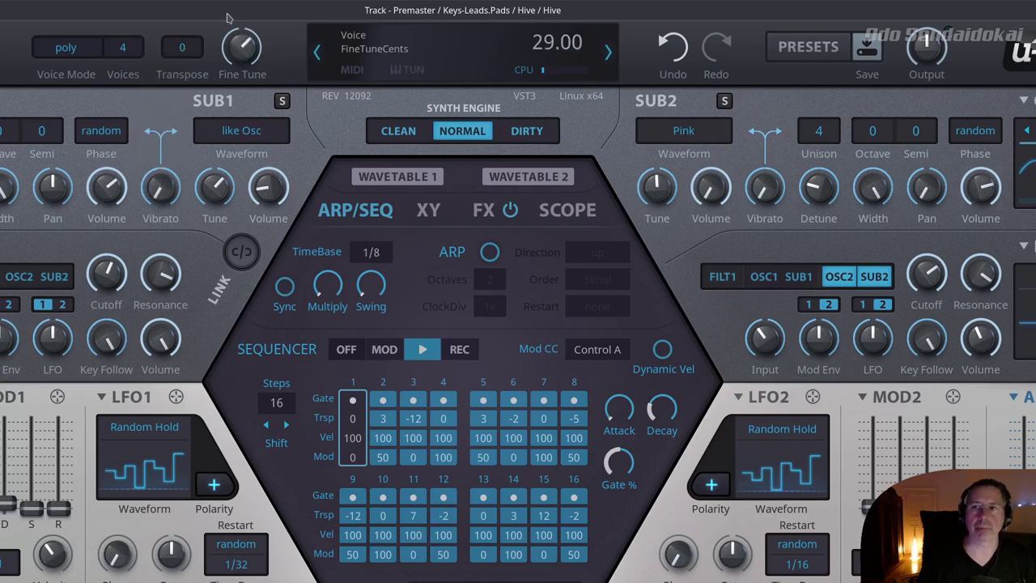
right_click(249, 51)
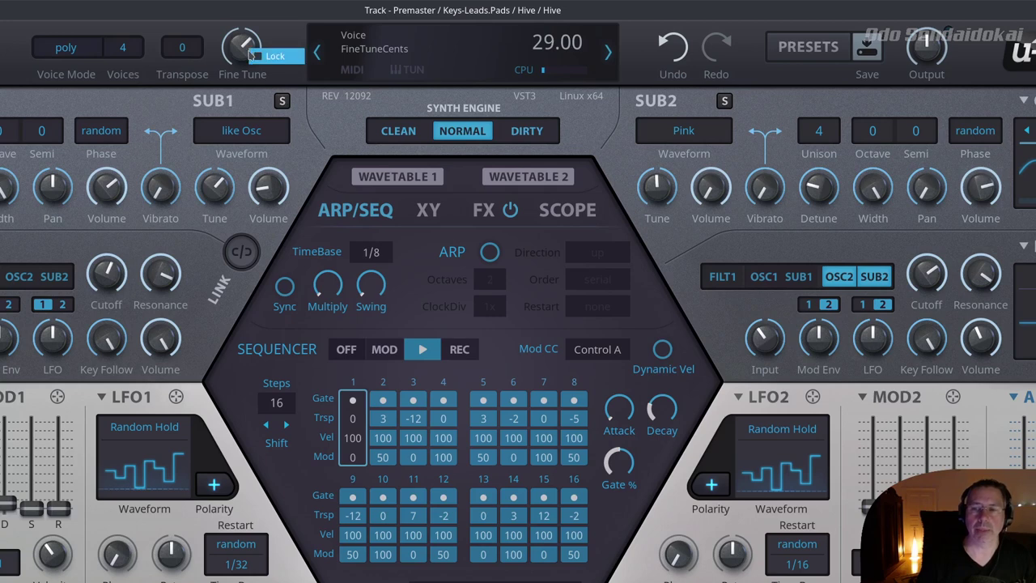
click(267, 58)
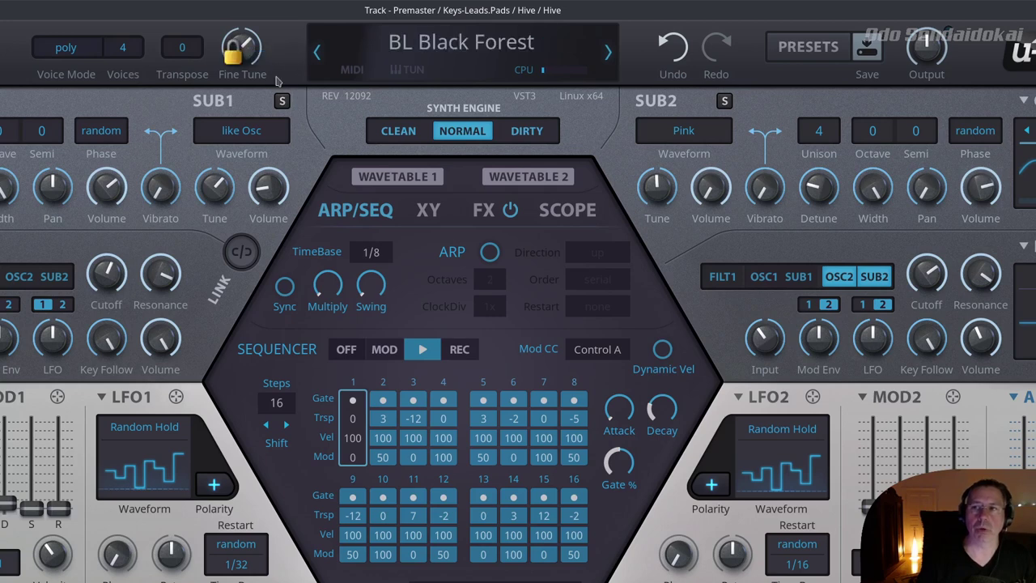
Step: Load the BIO Scandinavian Forest preset with the fine tune locked, then unlock the fine tune
mouse_move(240, 71)
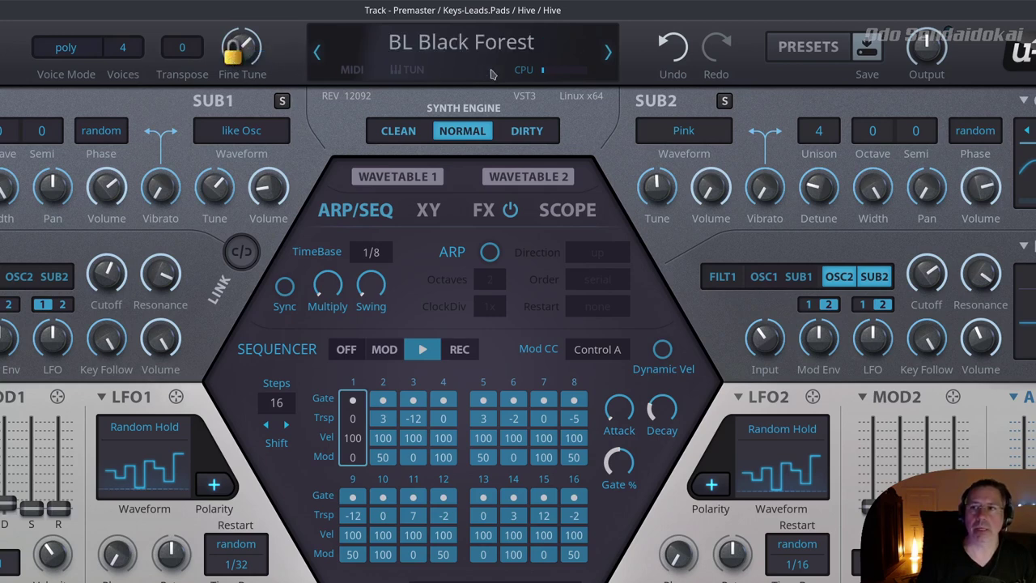
click(318, 56)
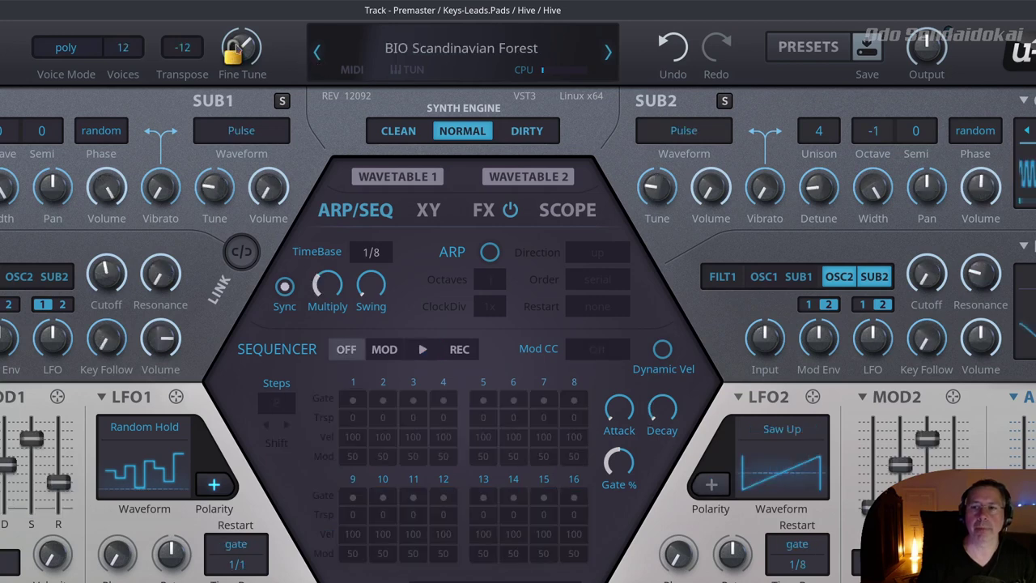
click(251, 54)
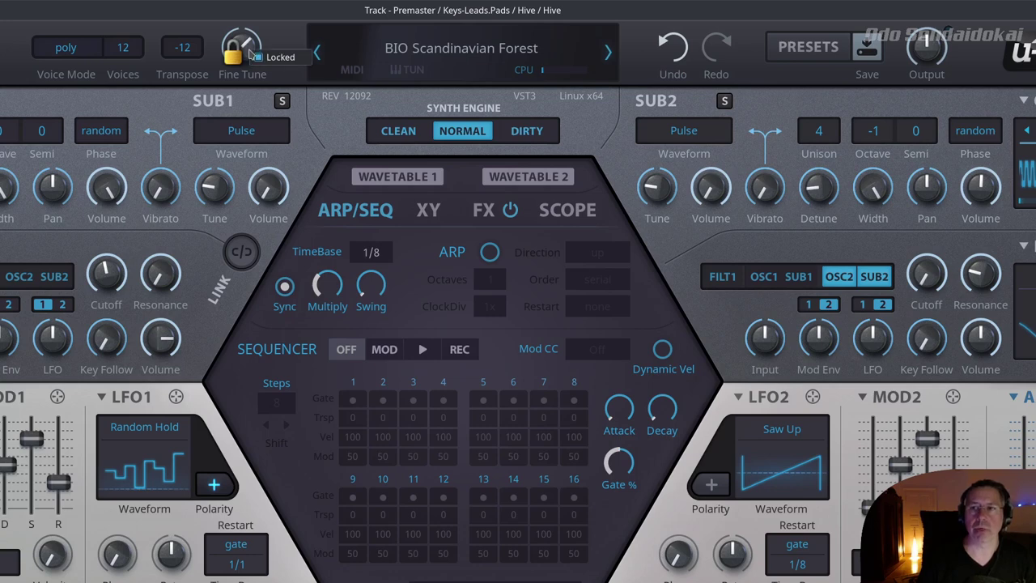
click(263, 60)
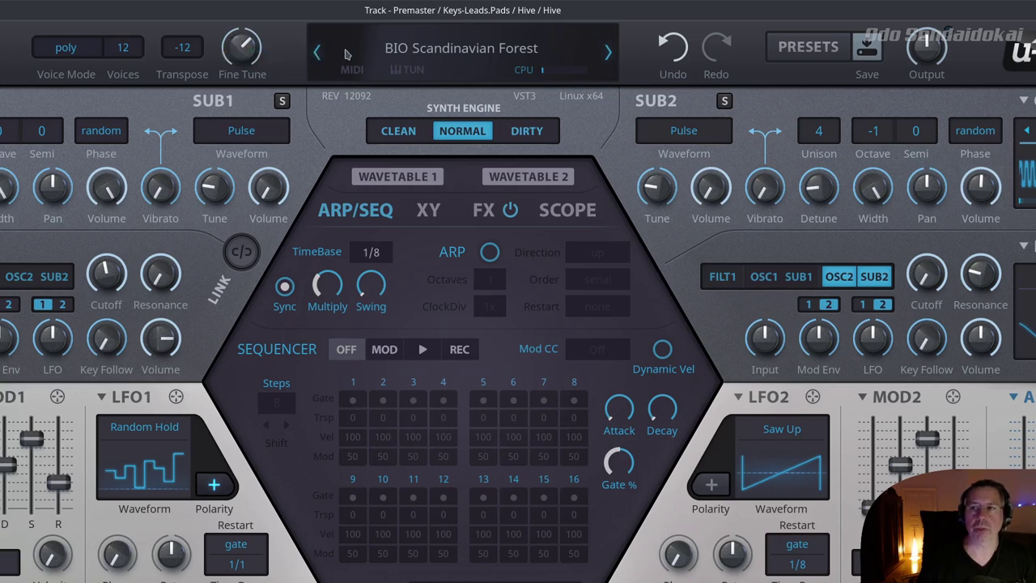
Step: Switch between BL Black Forest and BIO Scandinavian Forest with the fine tune unlocked, ending on BL Black Forest
click(608, 55)
click(322, 55)
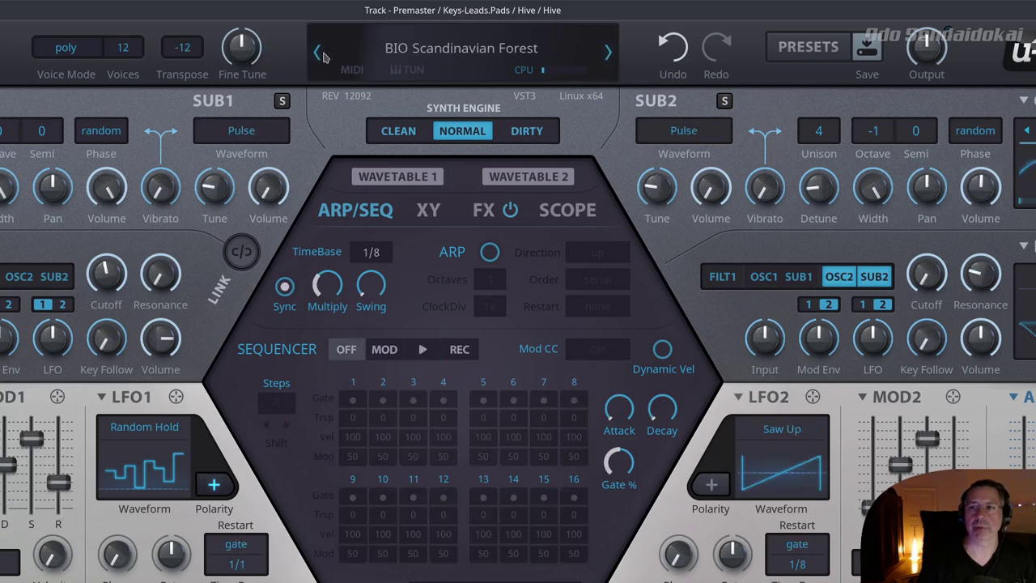
click(608, 55)
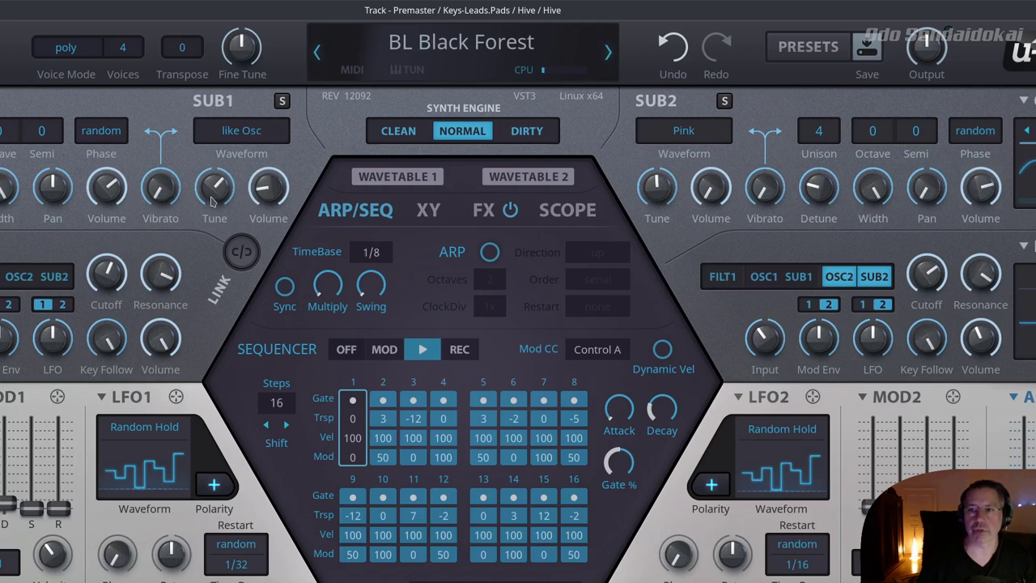
Step: Check the lock and modulation options of the first filter's resonance and the default view option of the preset browser
right_click(166, 276)
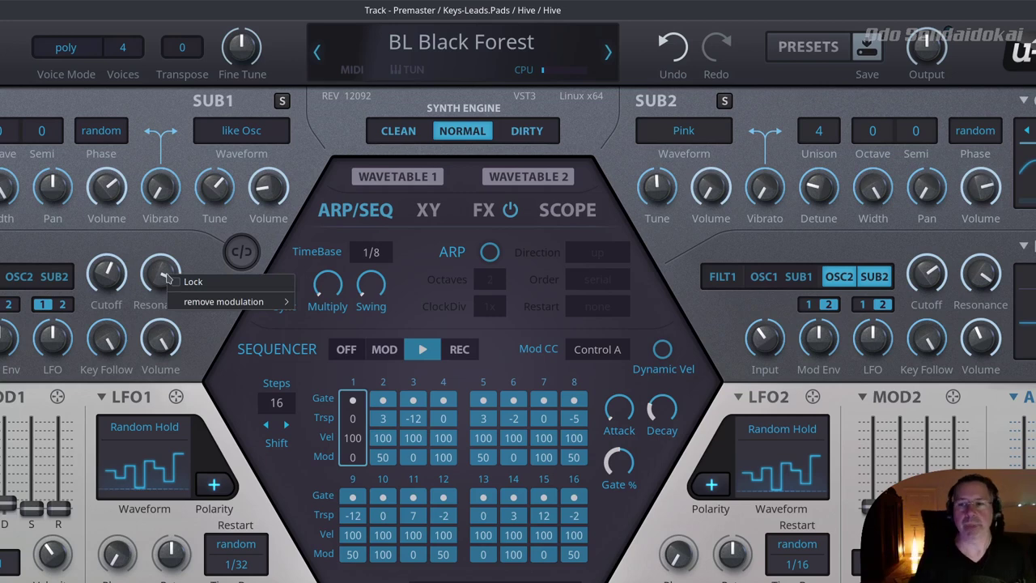
click(185, 252)
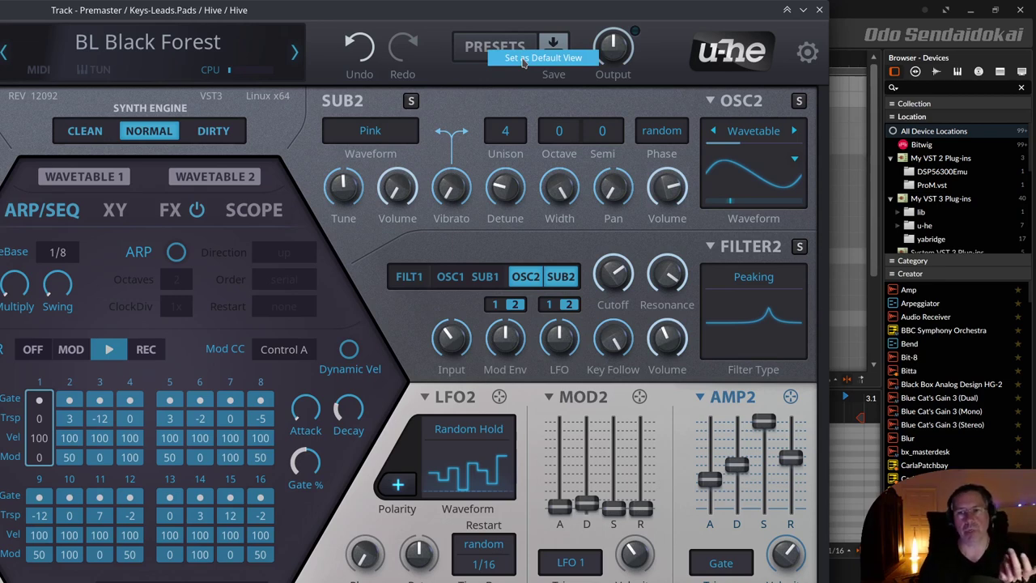
click(500, 32)
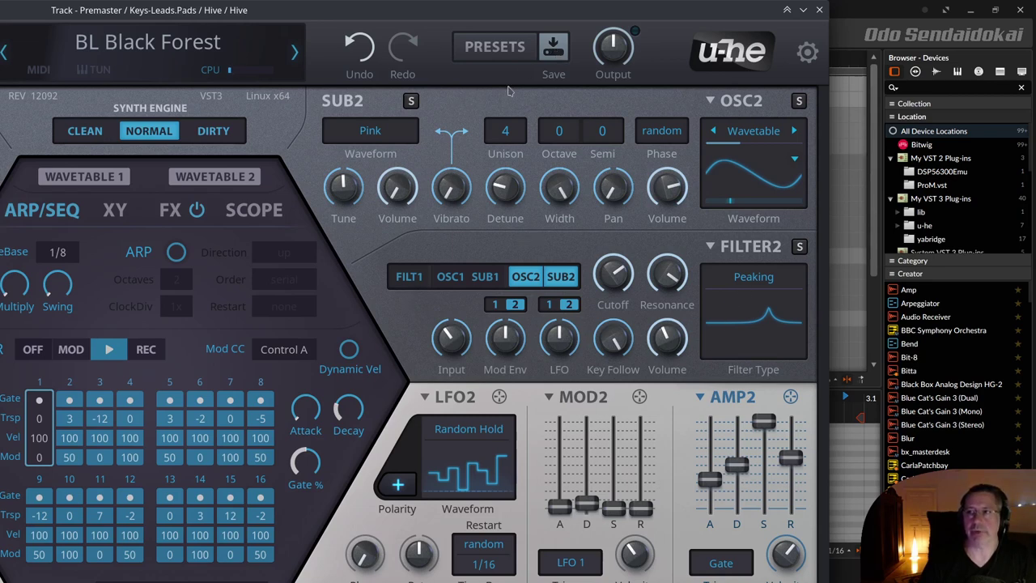
Step: Set the format for saving presets to h2p
right_click(556, 43)
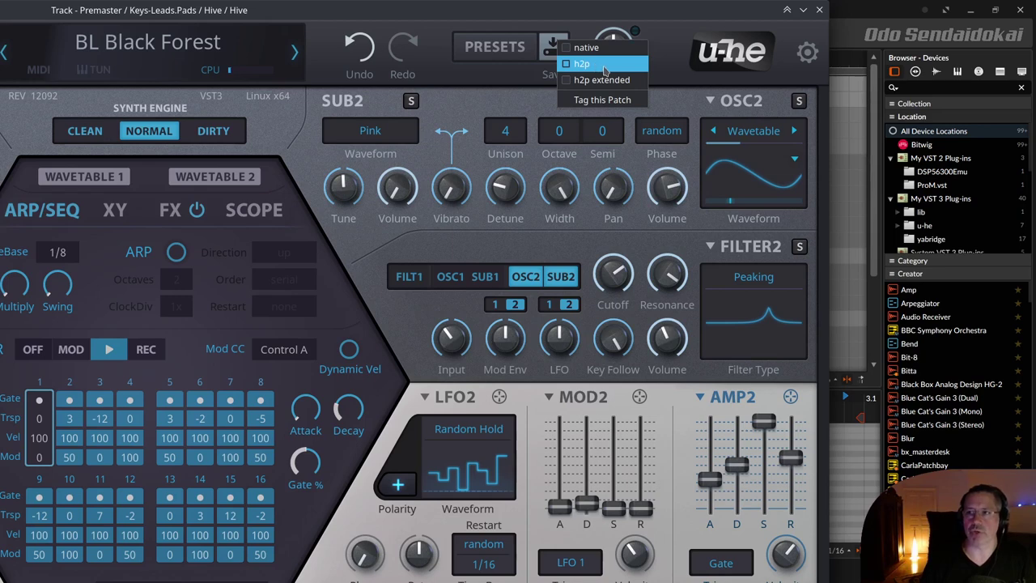
click(605, 70)
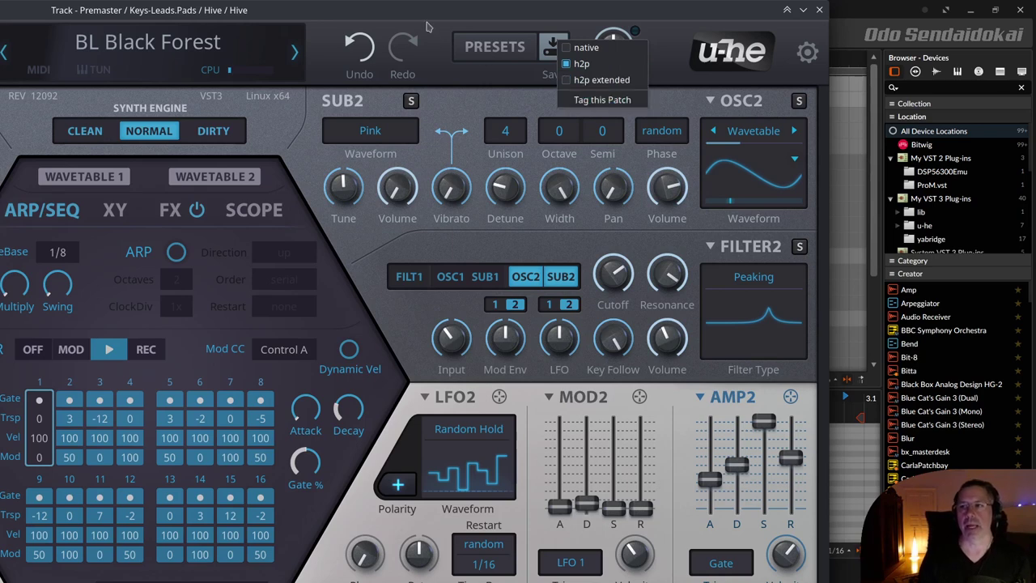
click(558, 65)
Step: Examine the category, feature and character tags of the current patch and close the tagging window
click(557, 50)
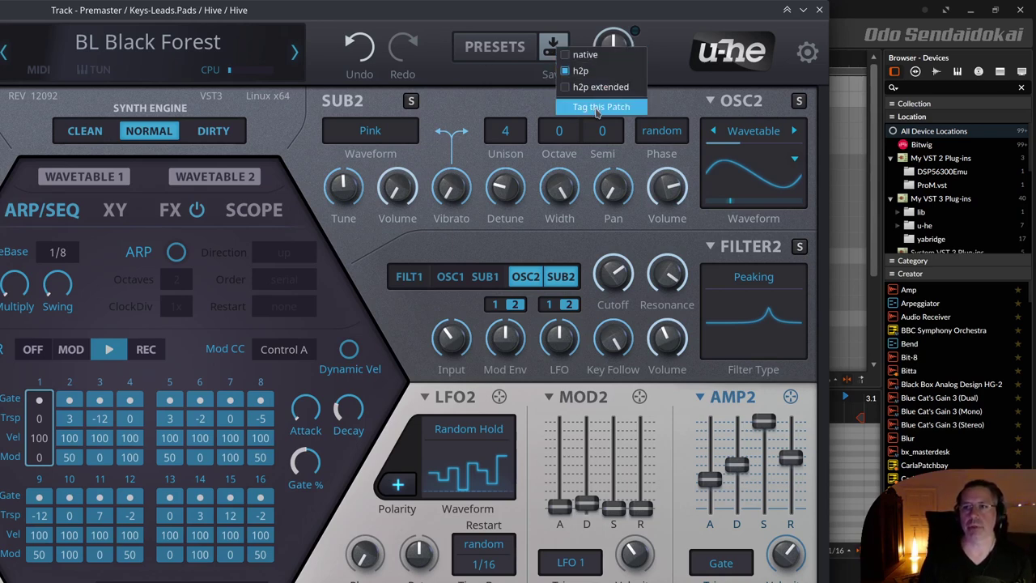
click(599, 107)
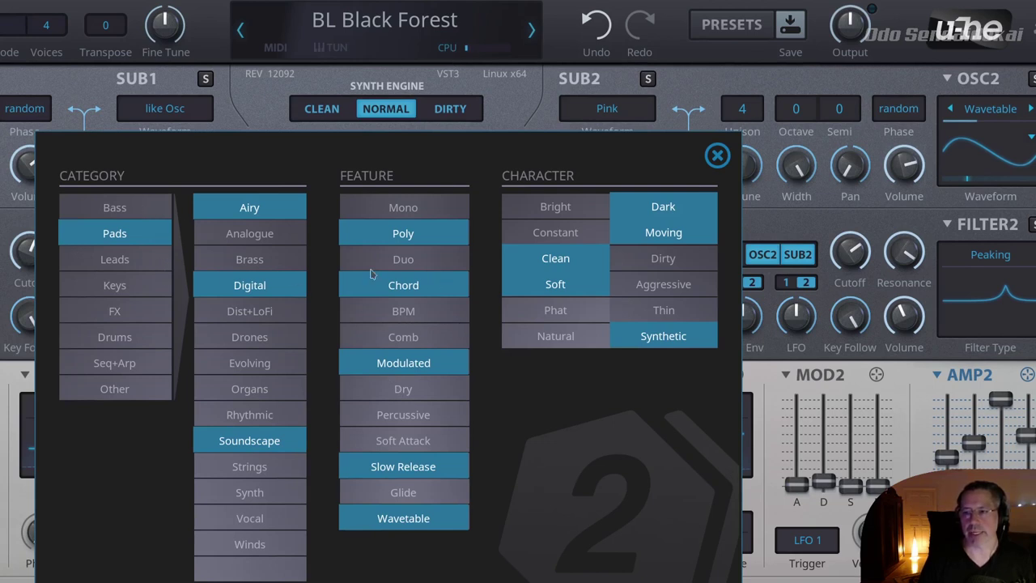
click(716, 156)
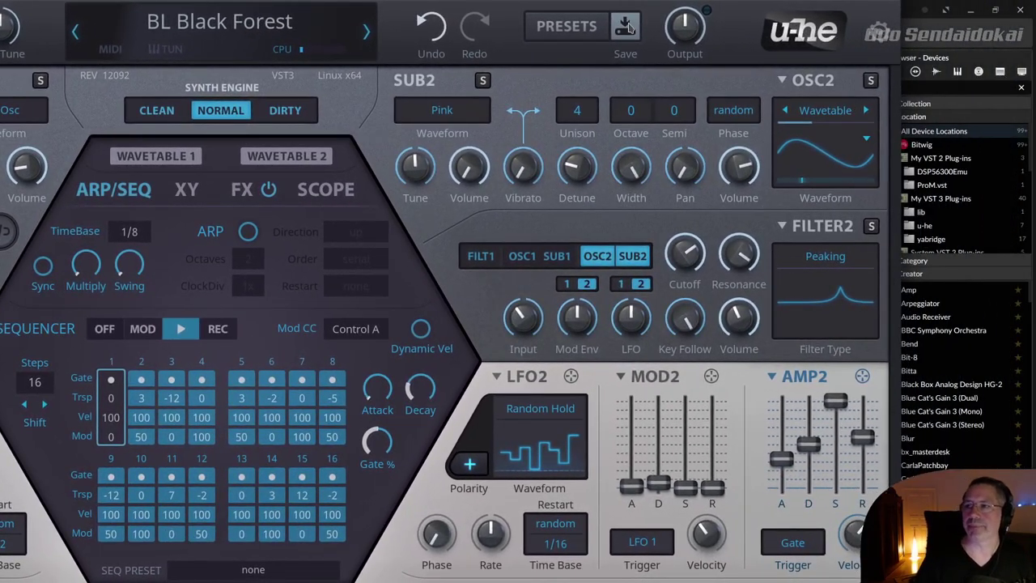
Step: Review the u-he links and soundset installation options, then show the MIDI learn view of the configuration pages
click(793, 33)
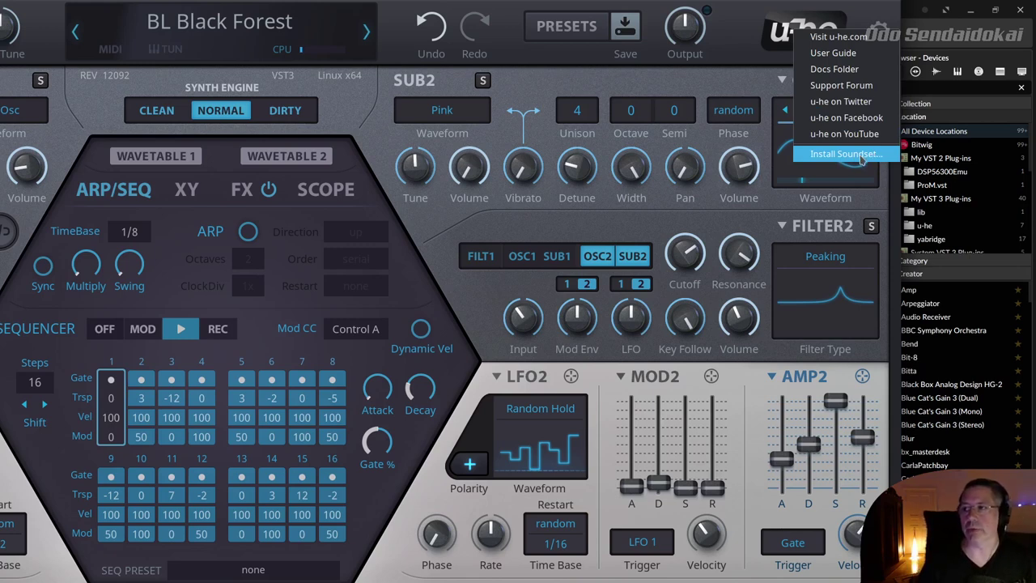
click(758, 12)
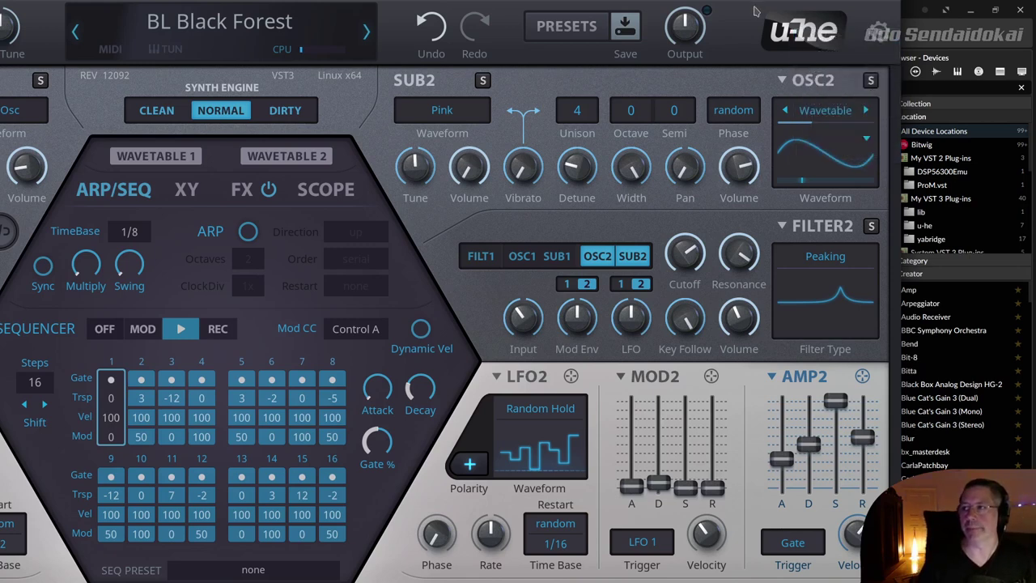
click(882, 36)
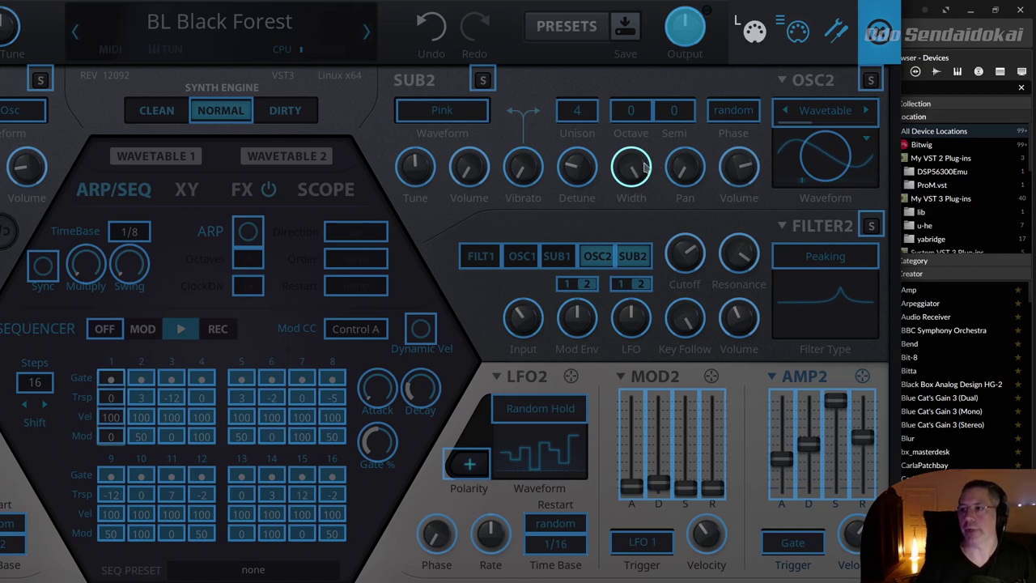
Step: Show the MIDI table and set the interface size to 150%
click(798, 34)
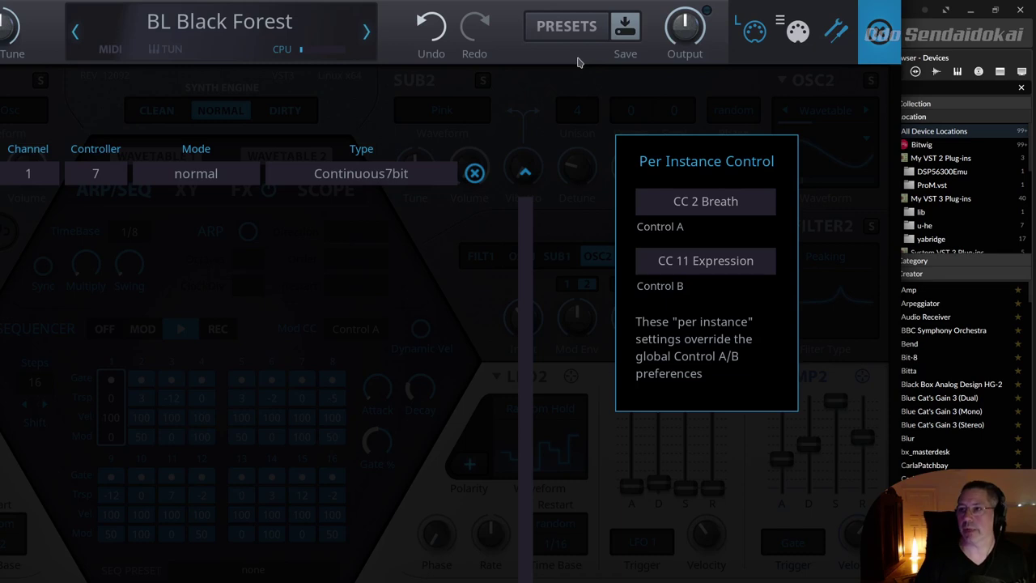
right_click(578, 62)
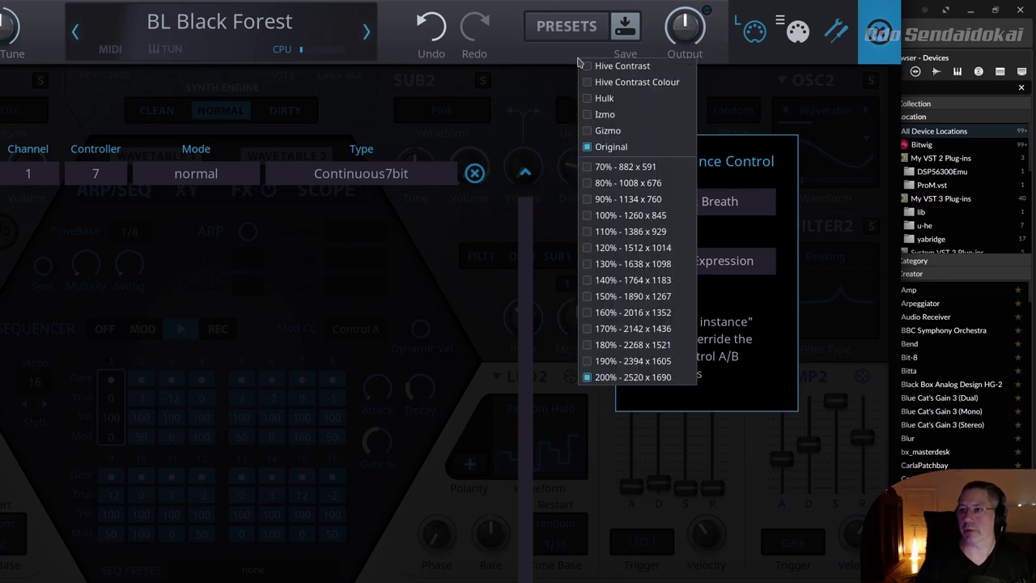
click(621, 298)
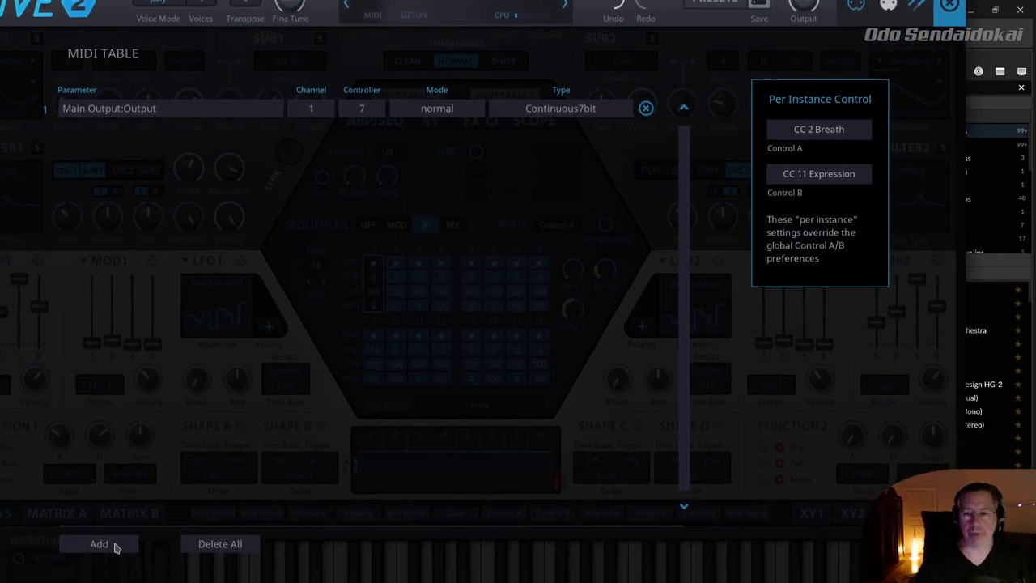
Step: Add a MIDI table entry, assign it to the LFO 1 Rate parameter and set its controller number to 5
click(99, 544)
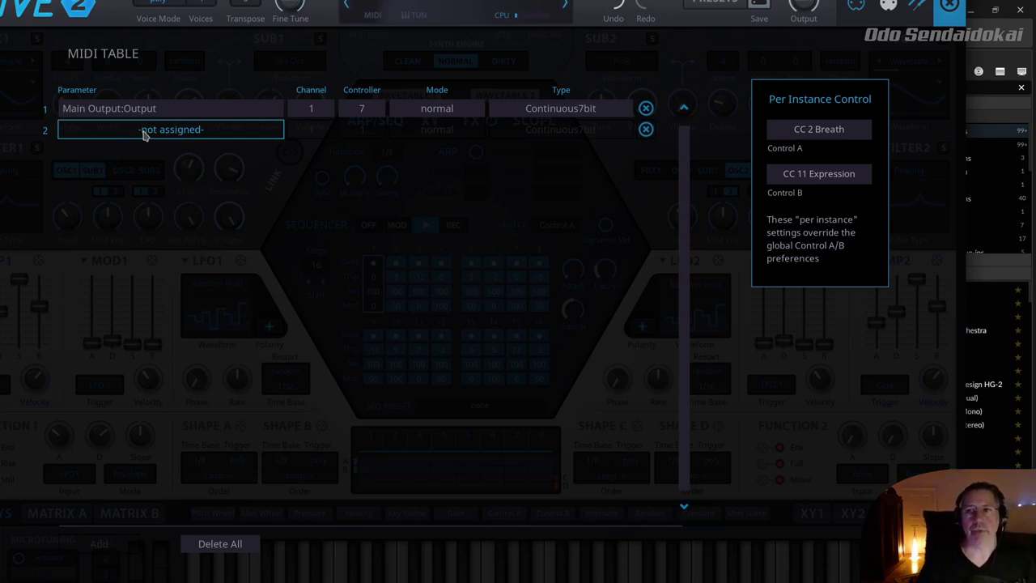
click(144, 136)
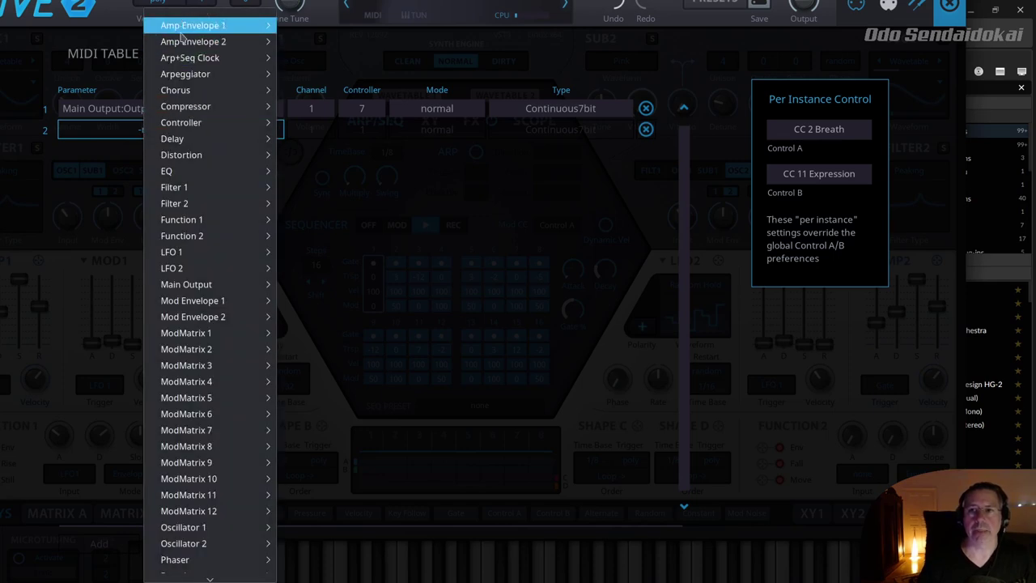
mouse_move(186, 33)
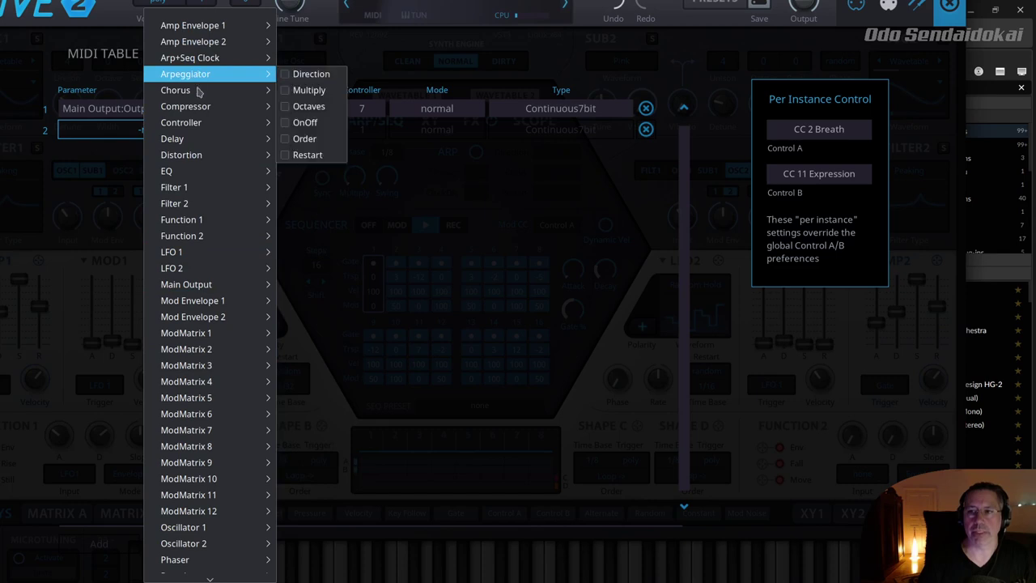
mouse_move(195, 205)
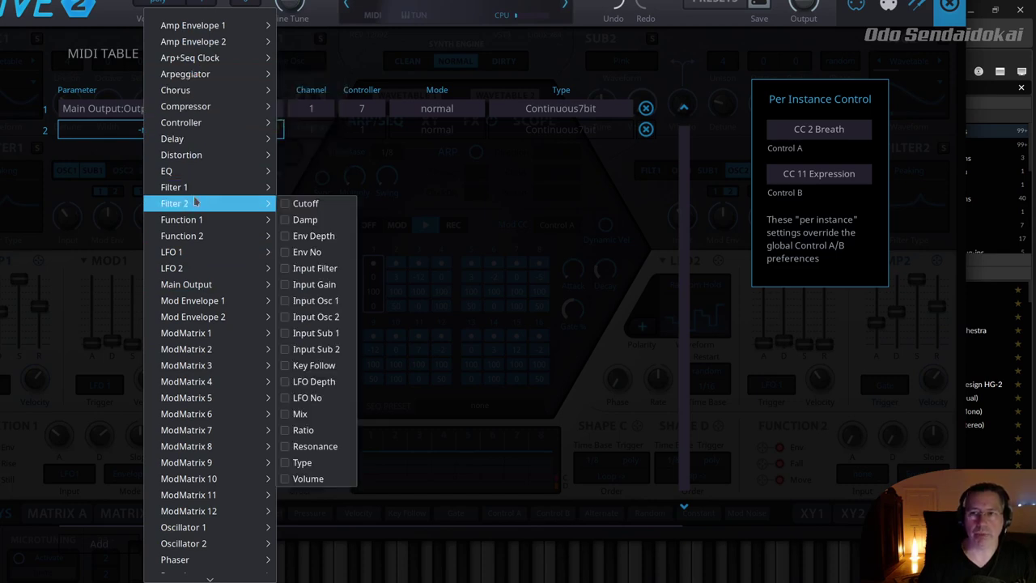
mouse_move(198, 255)
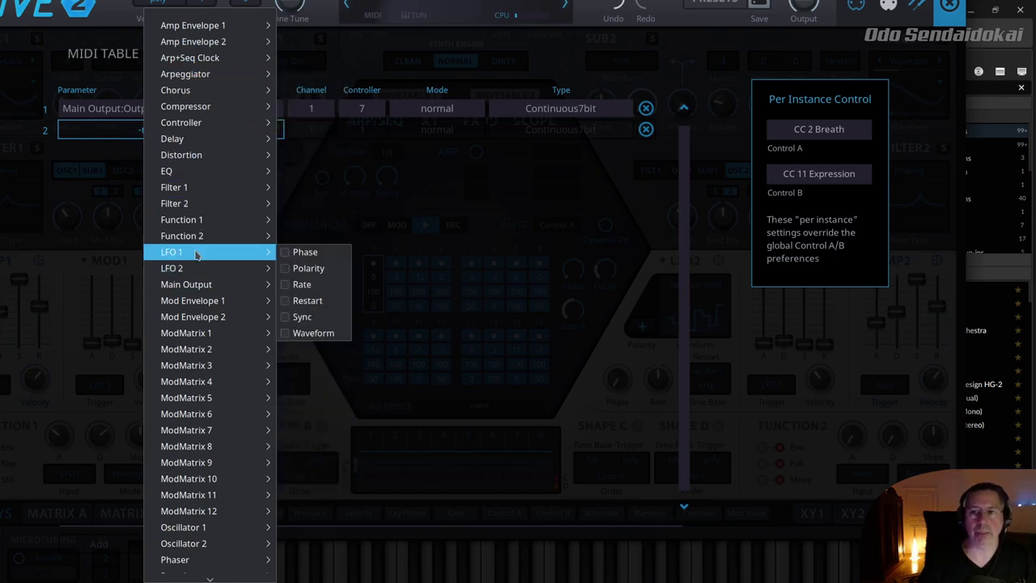
click(302, 284)
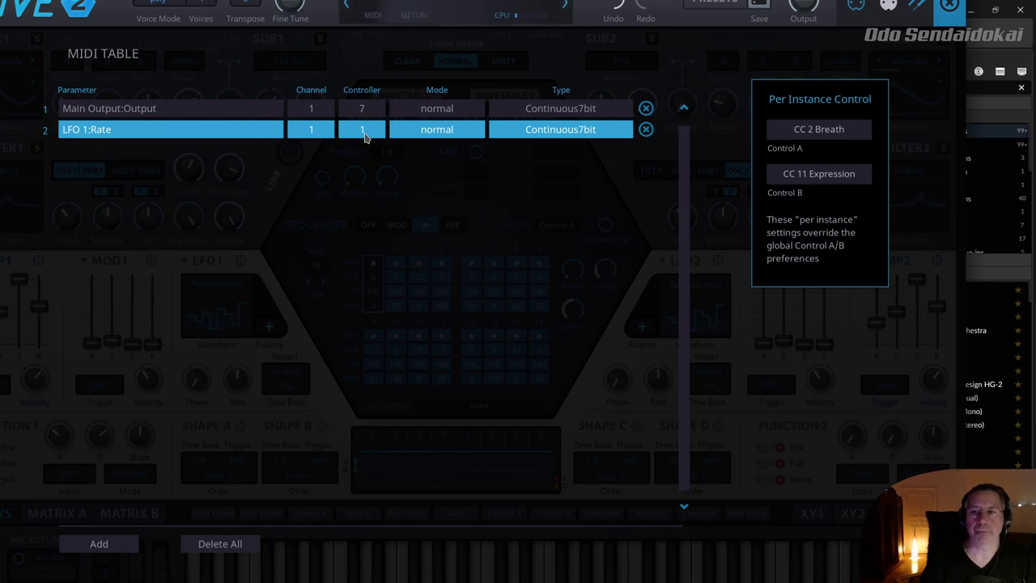
mouse_move(365, 138)
mouse_down()
mouse_move(360, 175)
mouse_move(376, 4)
mouse_move(378, 173)
mouse_move(375, 84)
mouse_move(370, 146)
mouse_up()
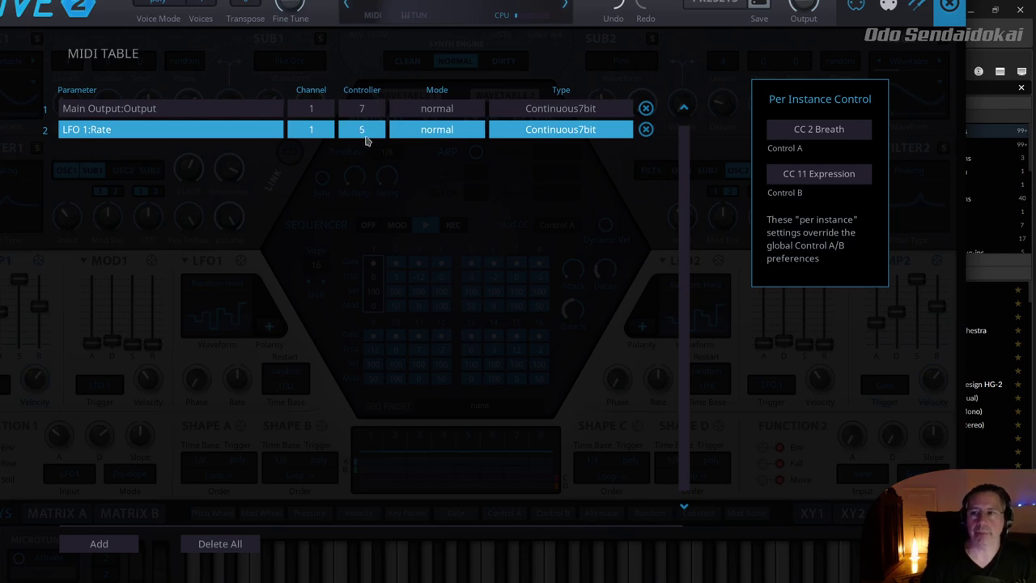
Step: Review the available modes and types for the LFO 1 Rate entry, then delete that entry from the MIDI table
click(448, 132)
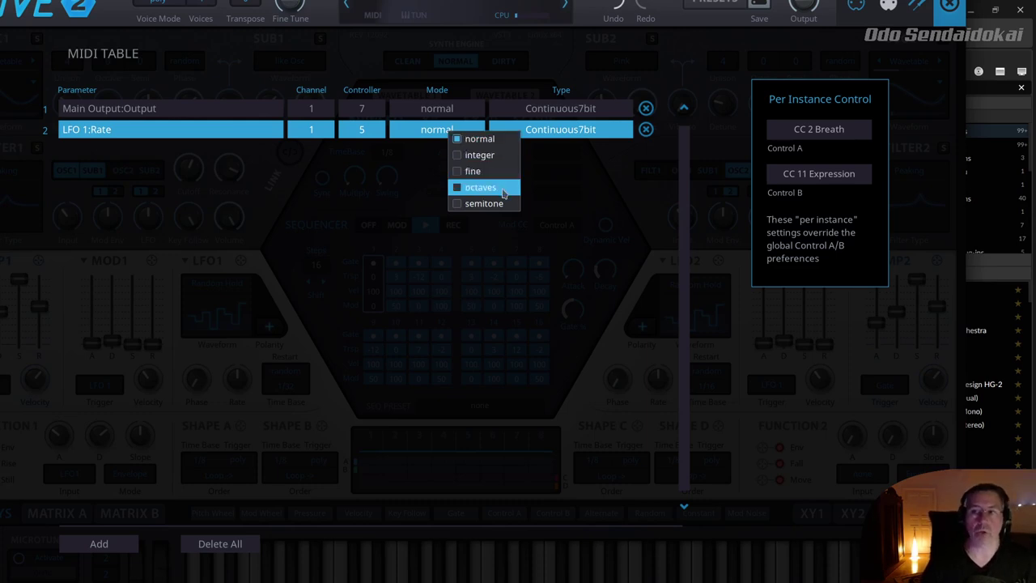
click(584, 137)
click(588, 134)
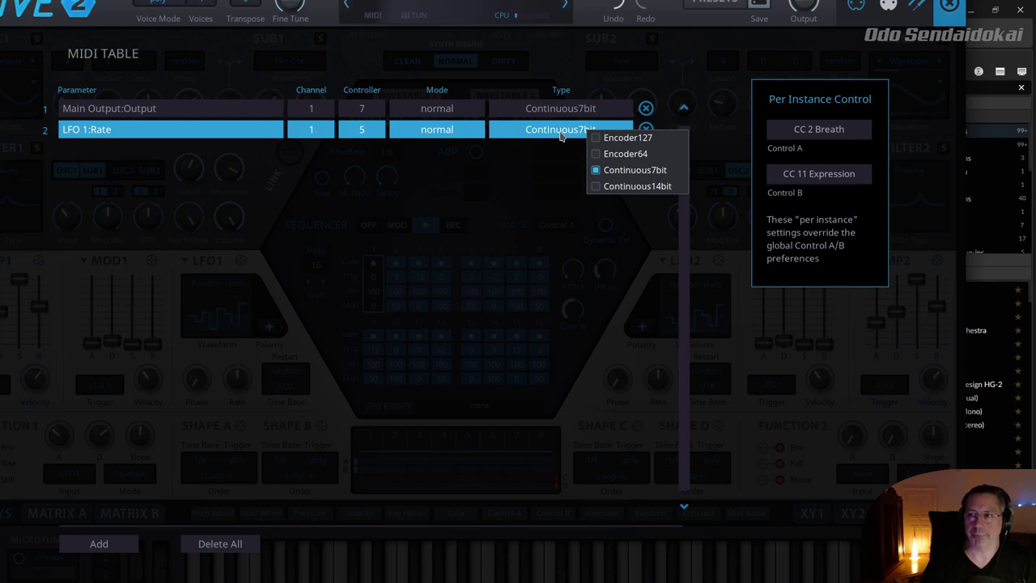
click(561, 136)
click(647, 134)
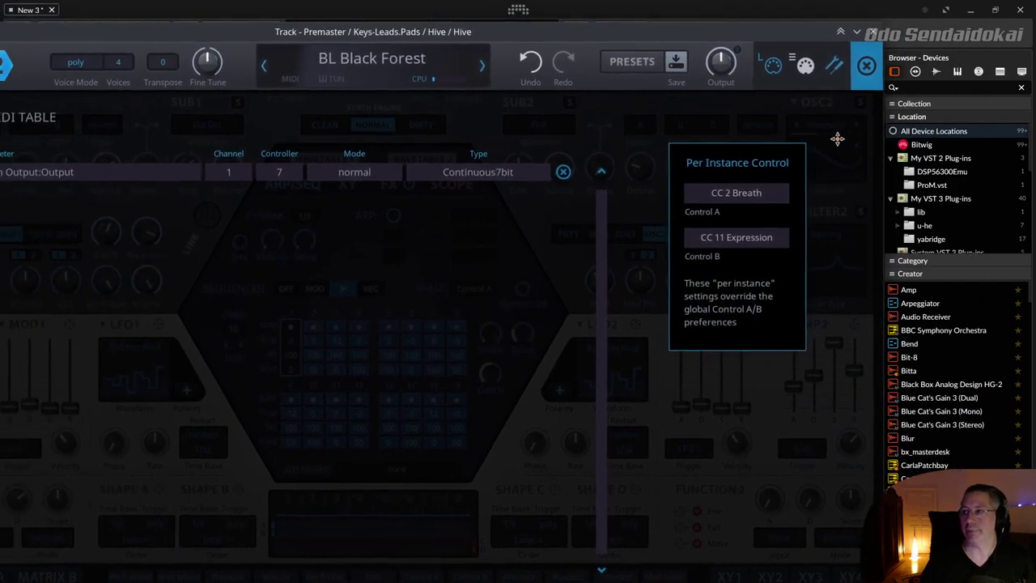
Step: Shift the synth window so the configuration controls are accessible and show the preferences page
drag(831, 132, 697, 115)
click(694, 43)
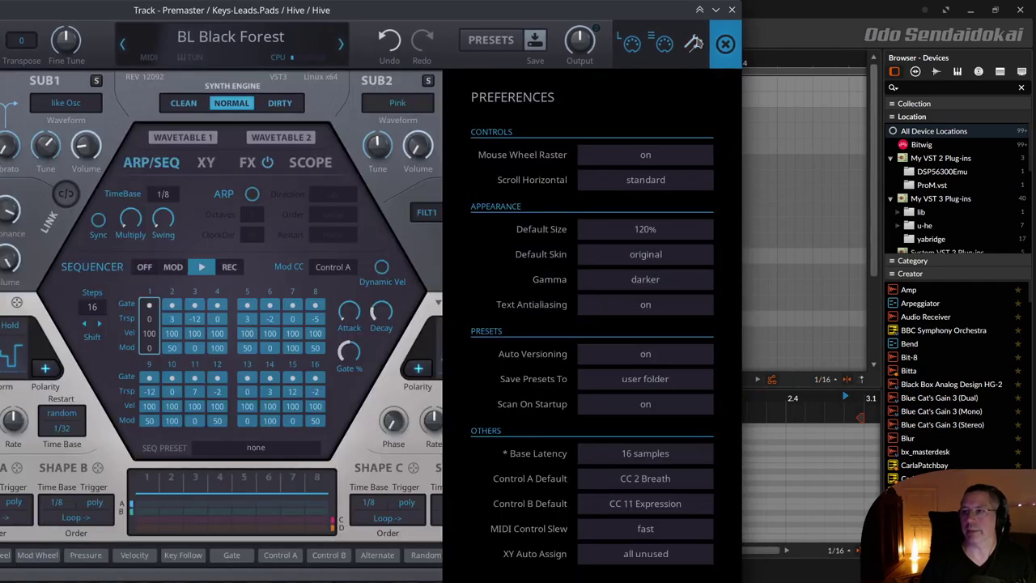
Step: Review the per-instance Control A and Control B settings beside the MIDI table, then return to the preferences page
click(663, 44)
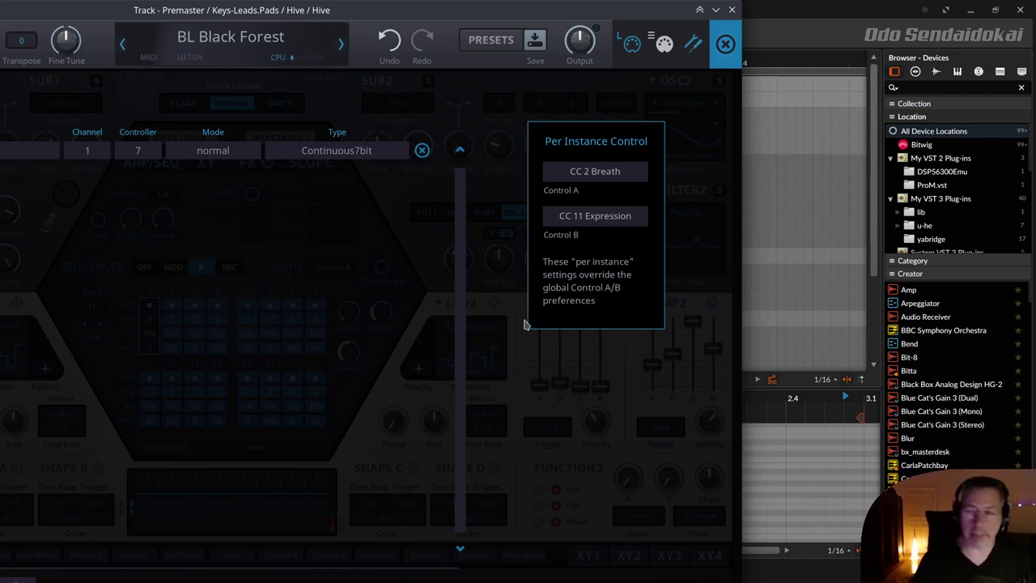
click(693, 47)
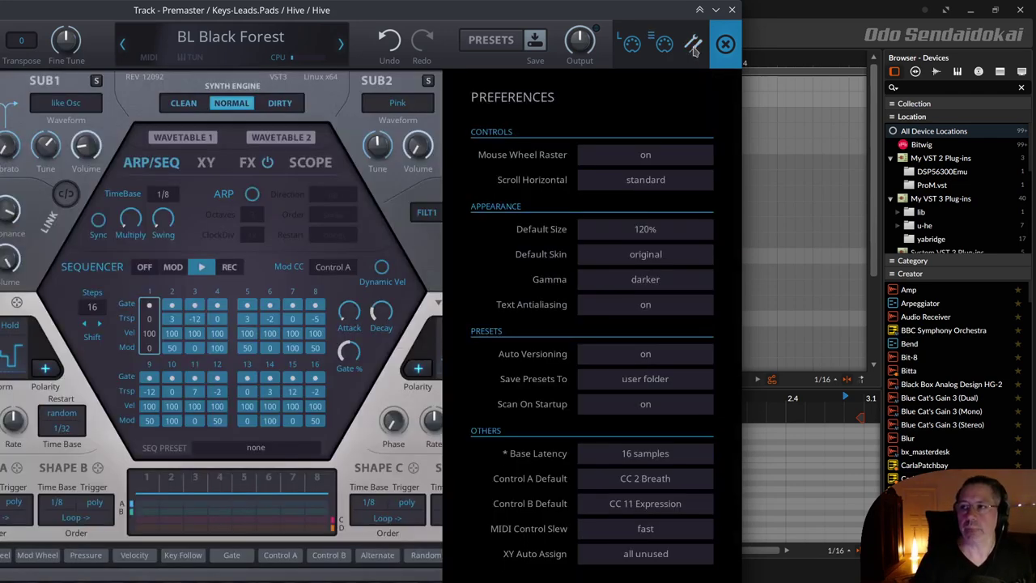
drag(652, 7, 636, 7)
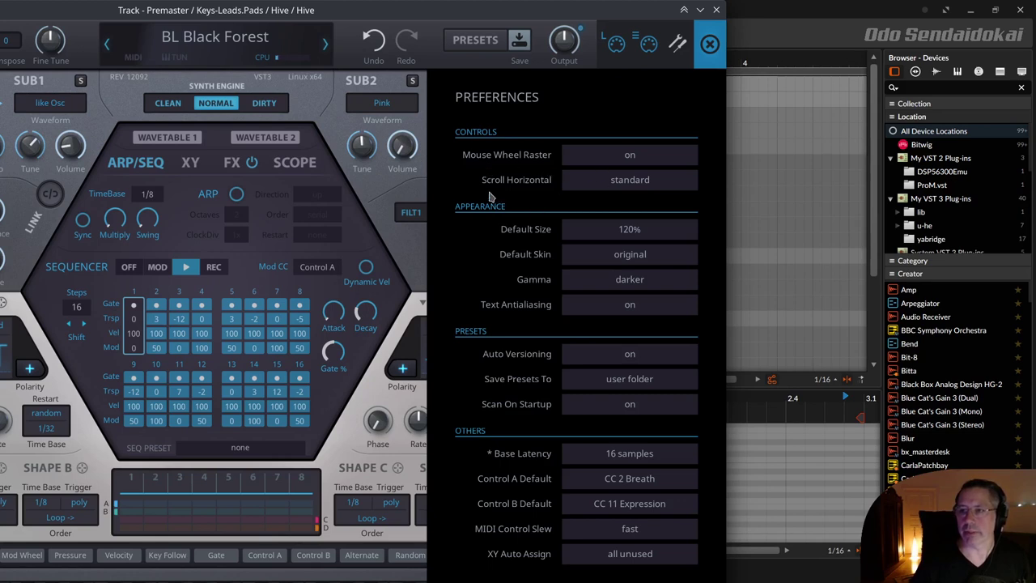
Step: Set the Default Size preference to 120%, then return the synth interface to its larger 150% size
click(628, 233)
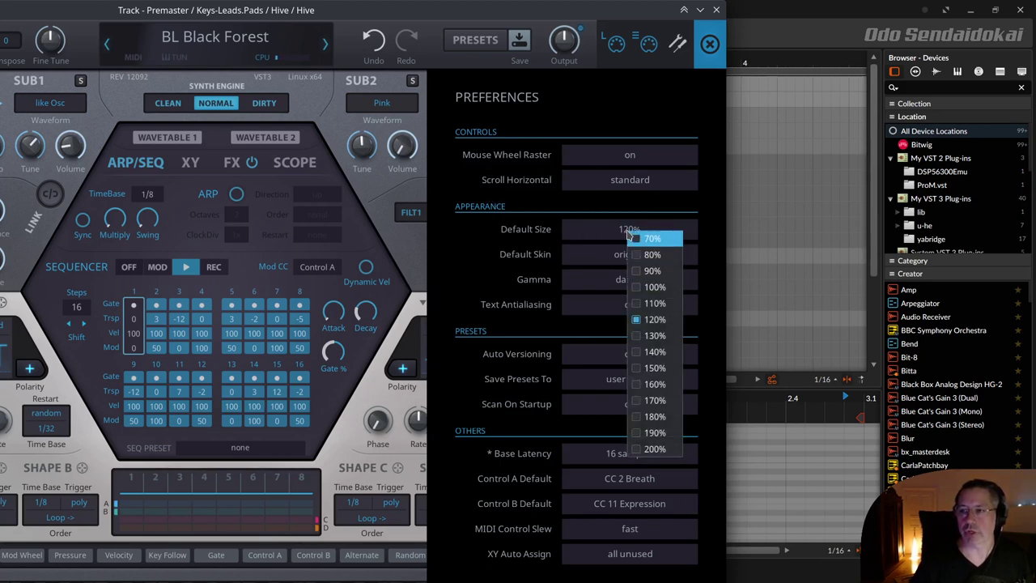
click(655, 321)
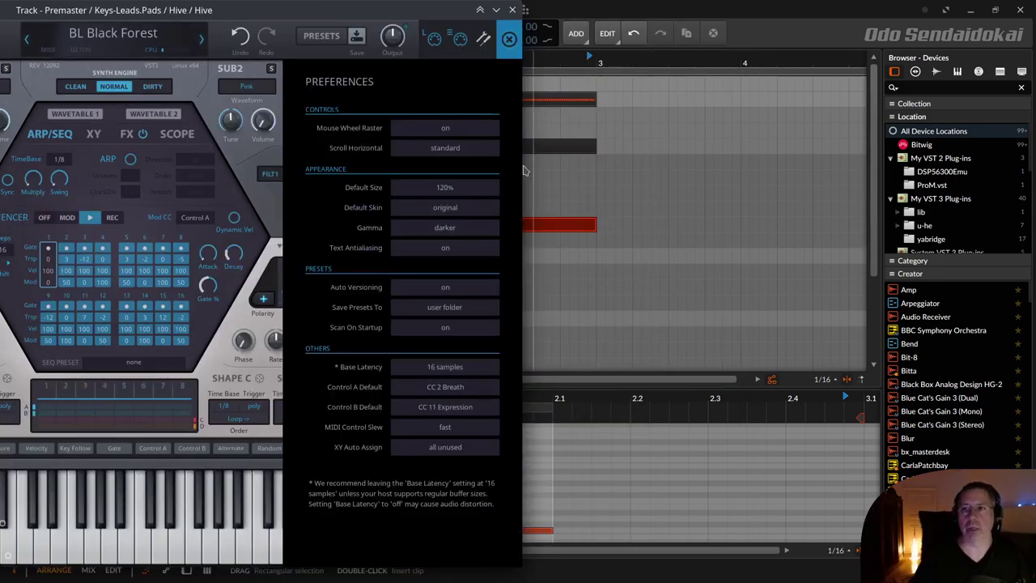
drag(127, 10, 281, 25)
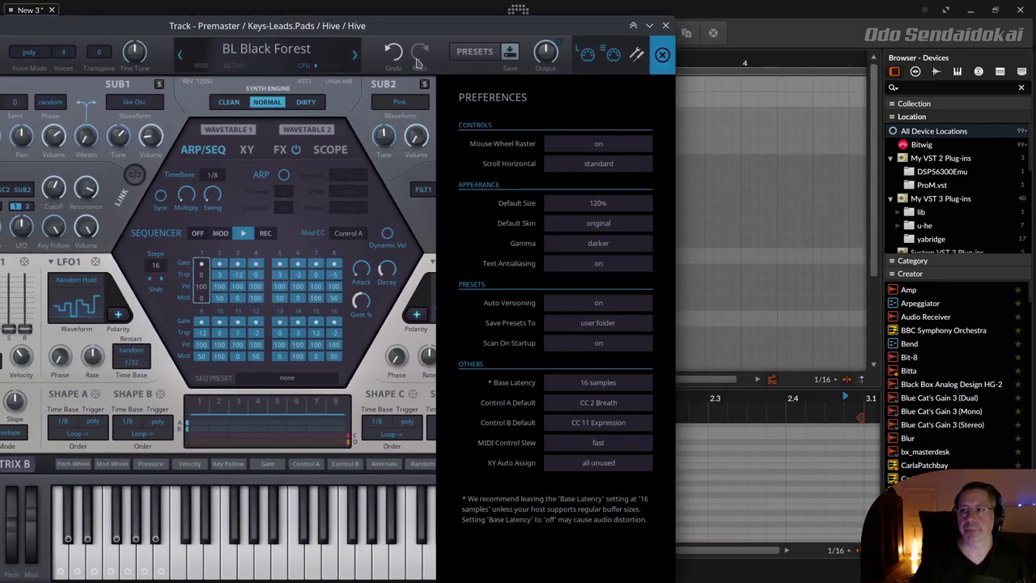
right_click(373, 68)
click(409, 304)
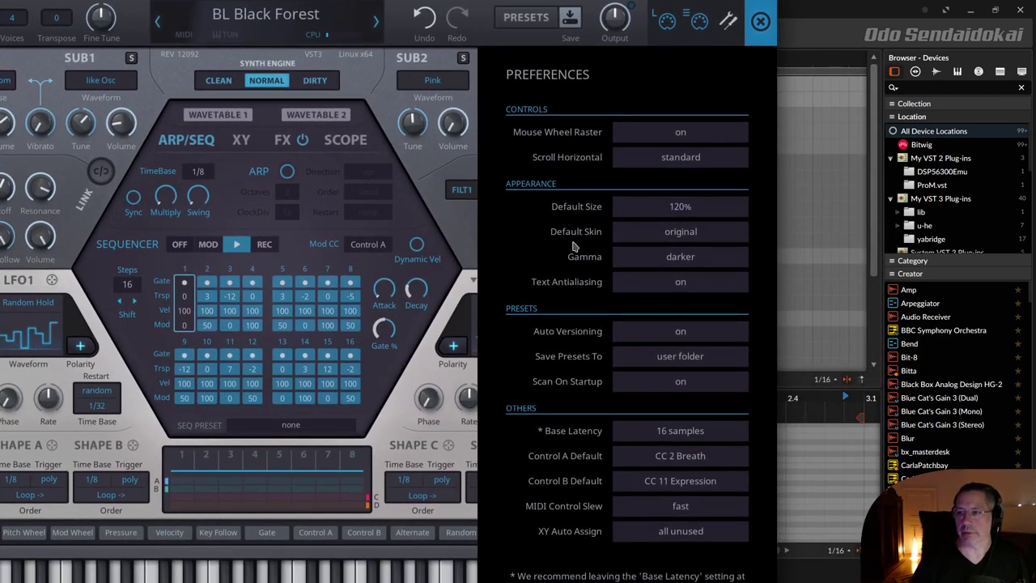
Step: Preview the brighter Gamma setting, then set Gamma back to darker
click(657, 263)
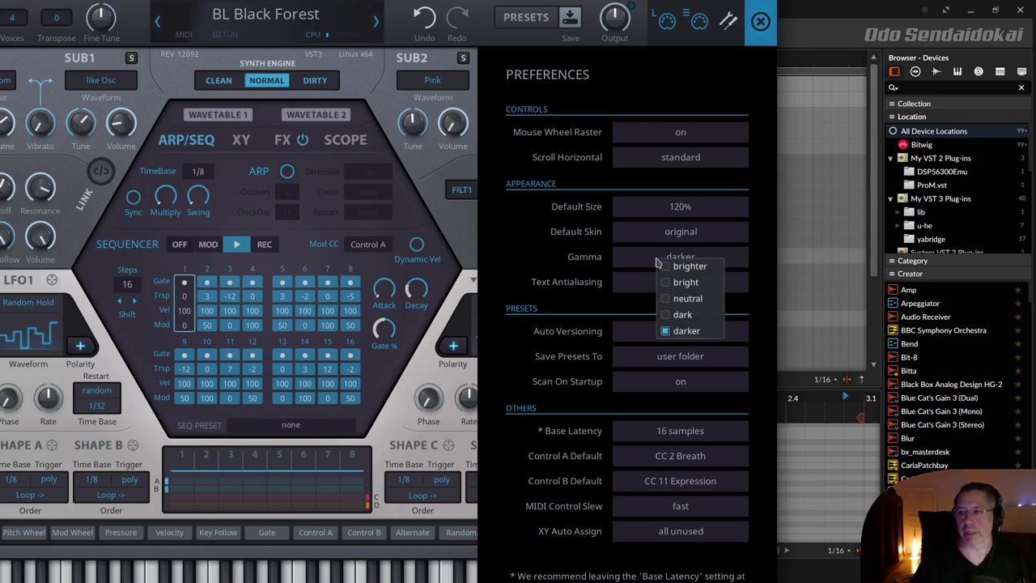
click(679, 267)
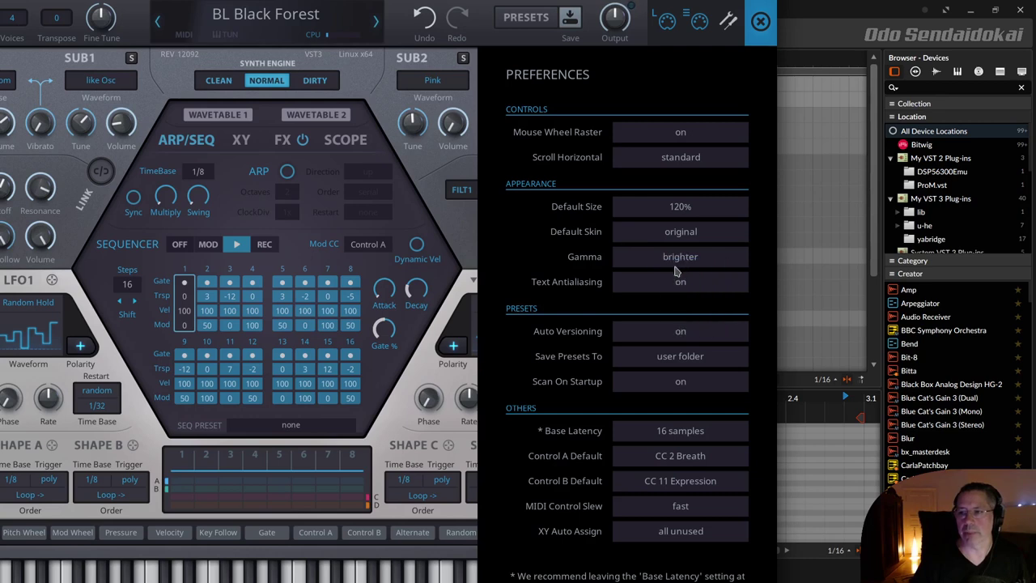
click(666, 259)
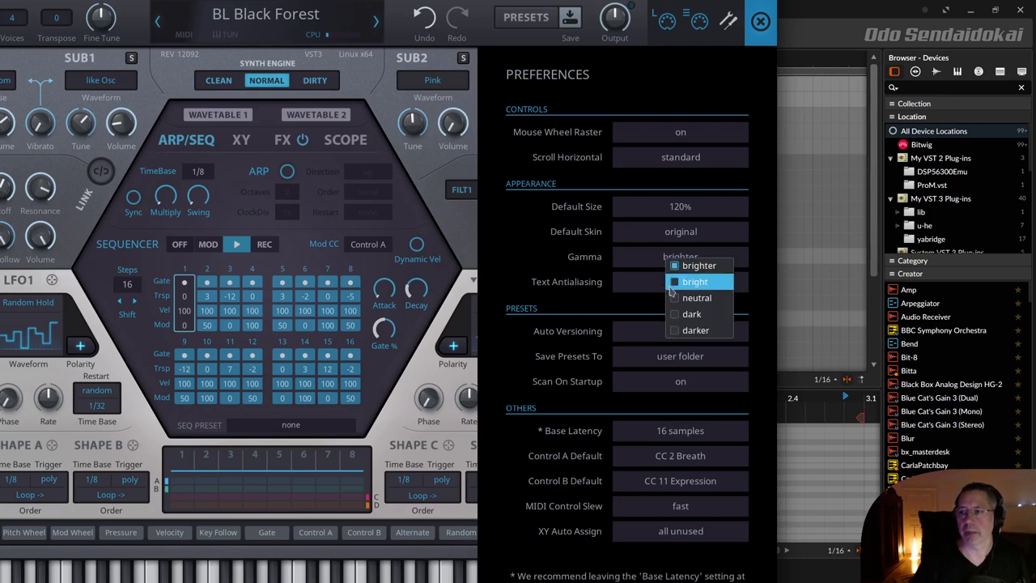
click(677, 330)
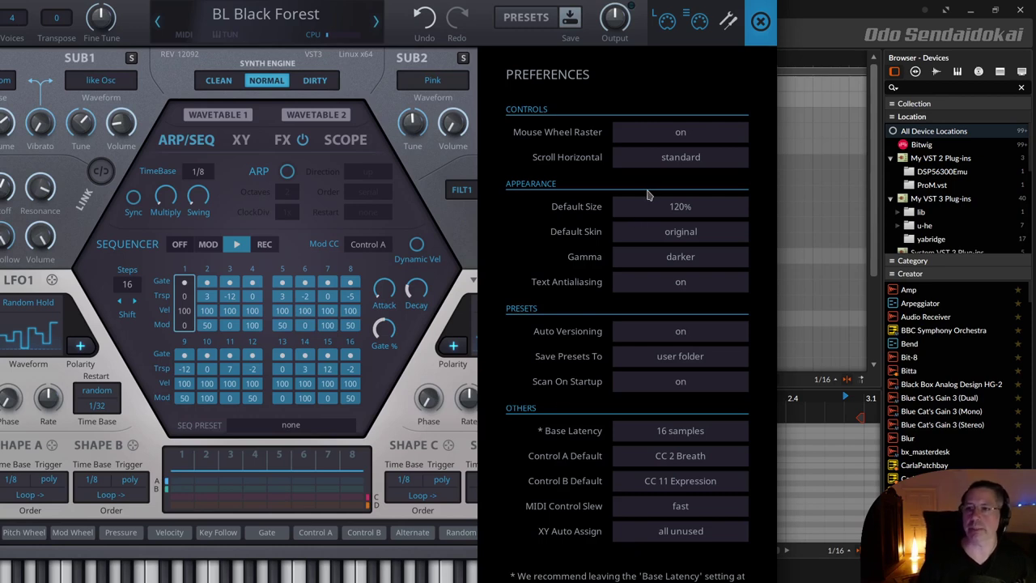
Step: Close the configuration pages, reposition the synth window and open the preset browser
click(761, 22)
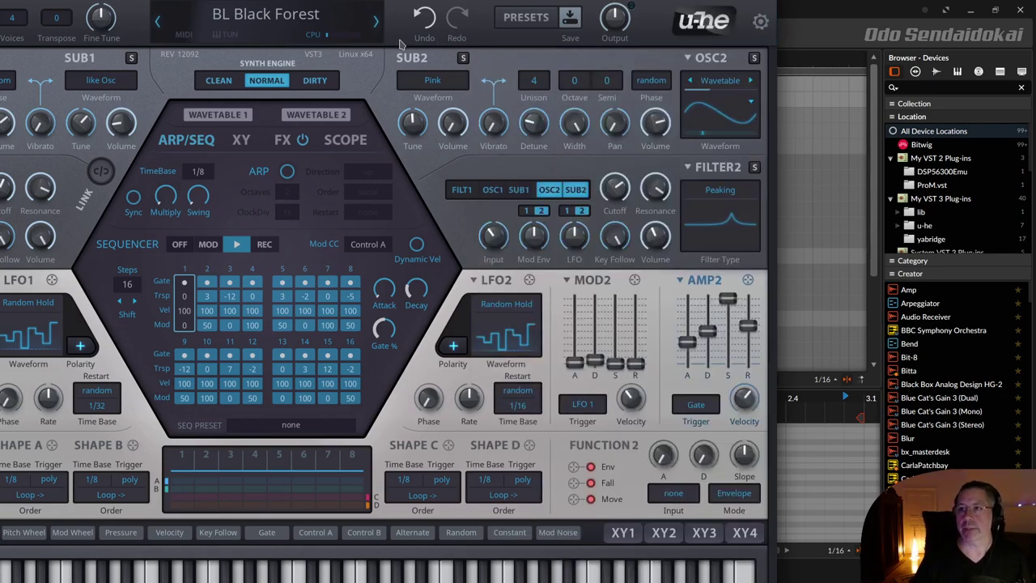
drag(394, 84, 567, 99)
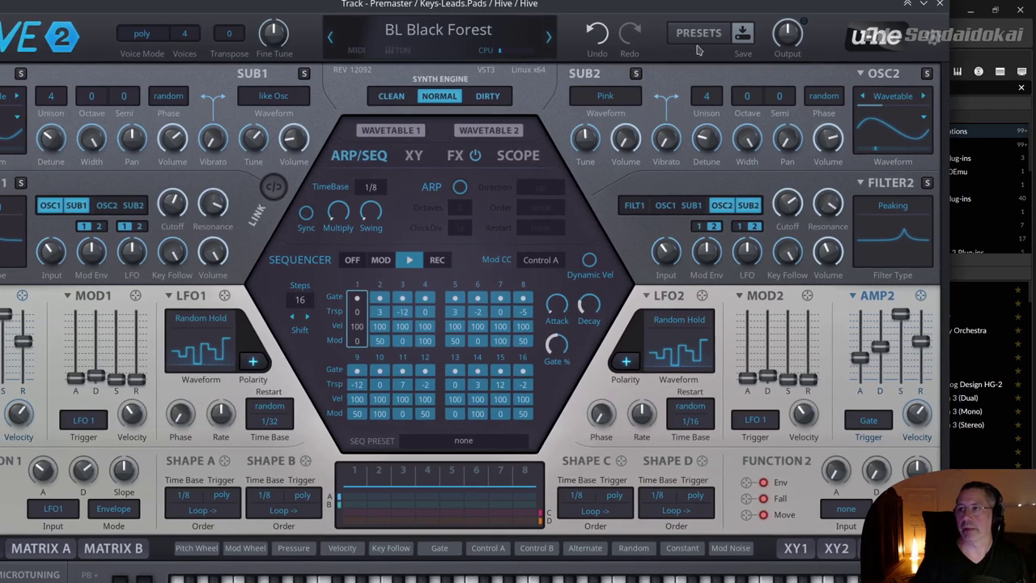
click(698, 34)
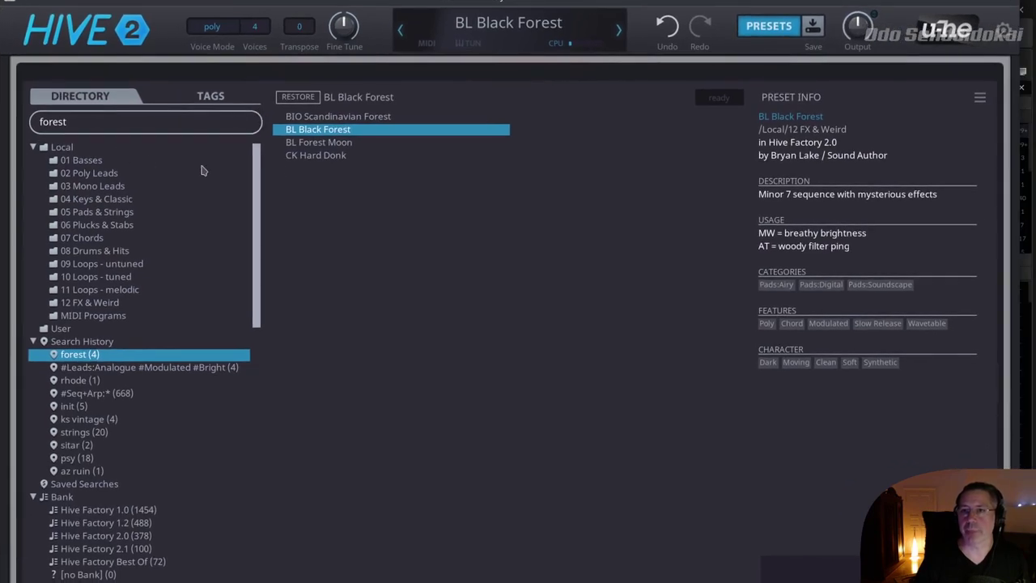
Step: Clear the preset search term so that all presets are listed
click(101, 126)
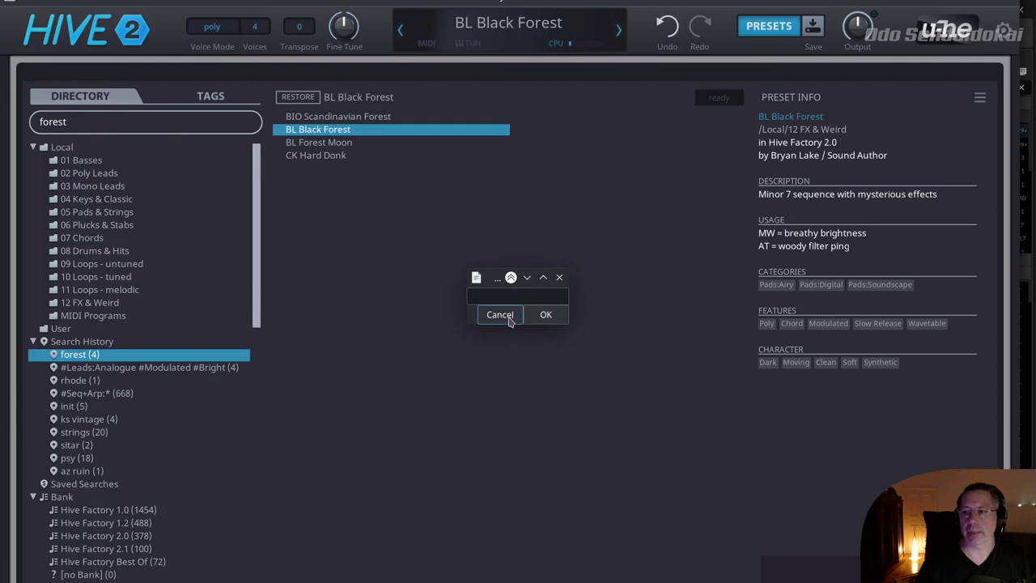
click(546, 315)
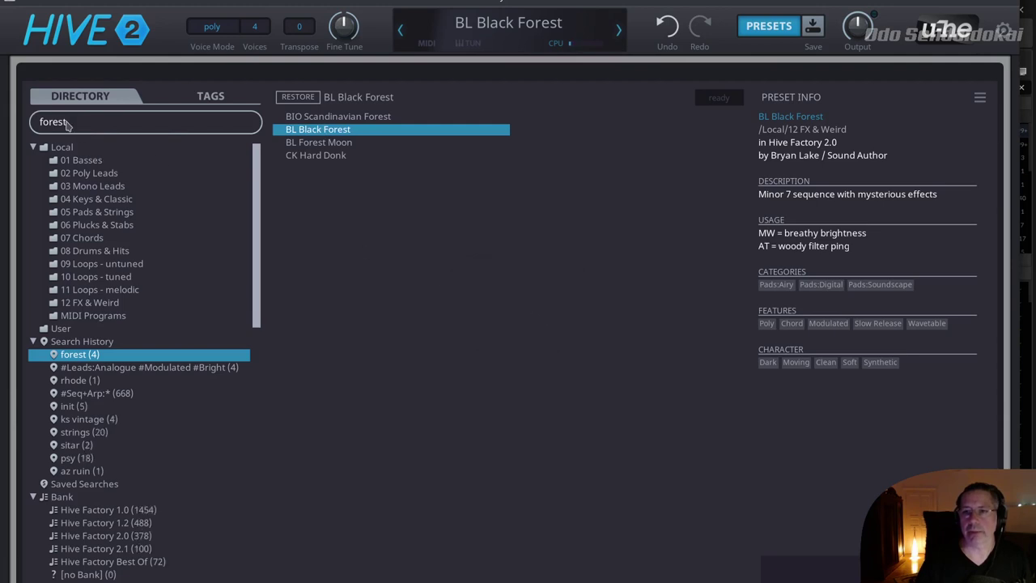
click(71, 127)
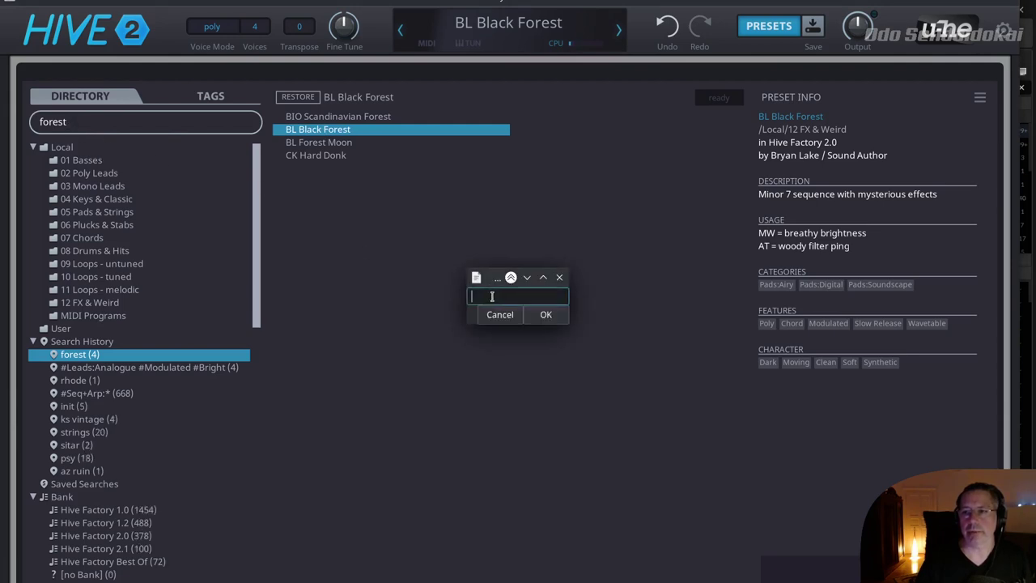
click(545, 316)
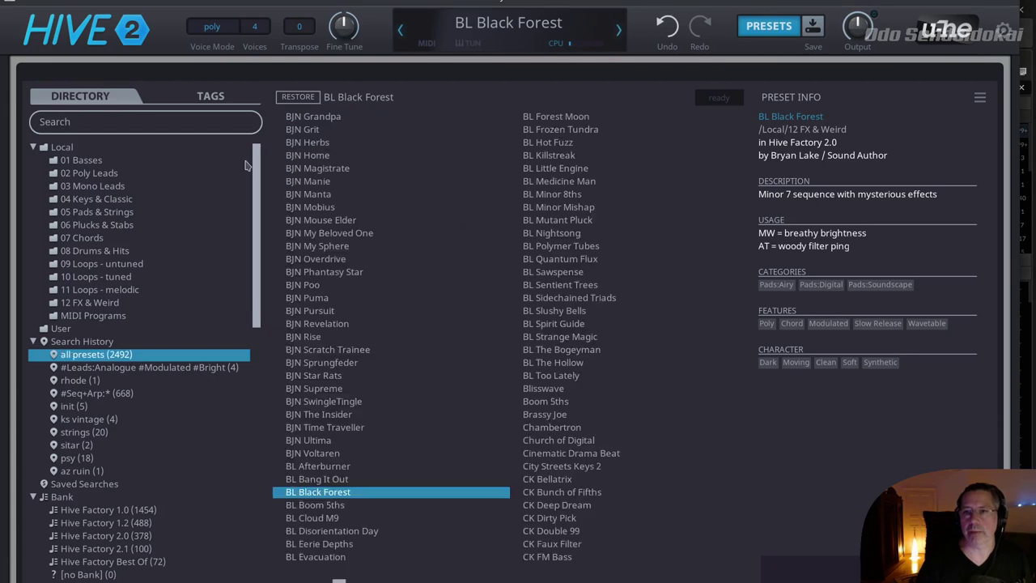
Step: Browse the preset folders 01 Basses, 04 Keys & Classic and User
click(81, 161)
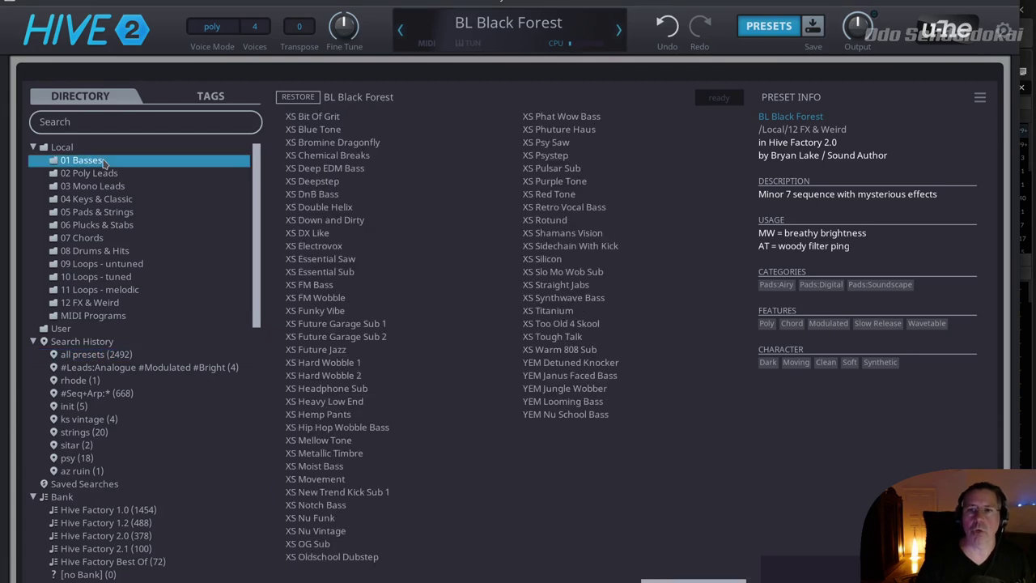
click(114, 200)
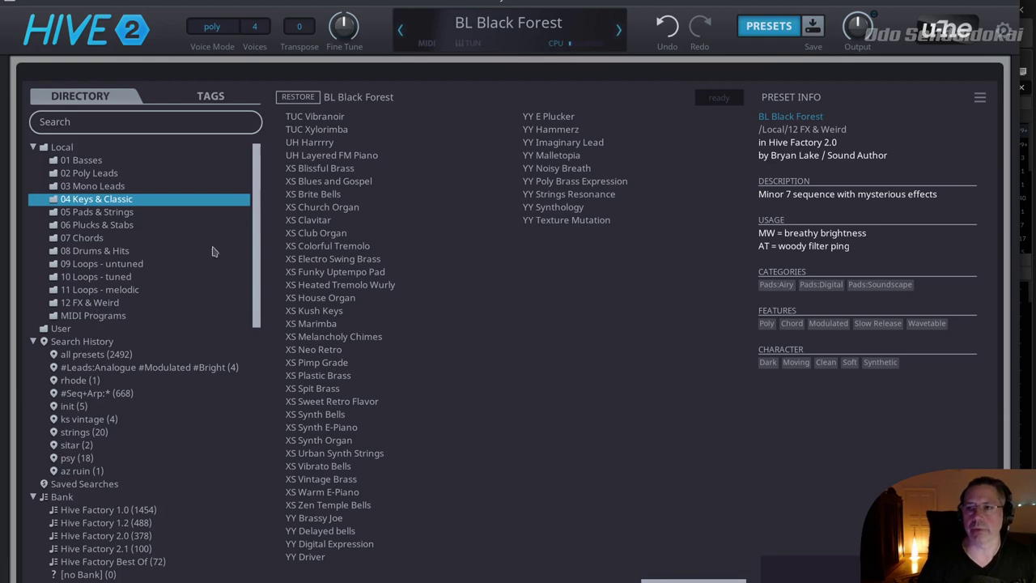
scroll(255, 218, down, 3)
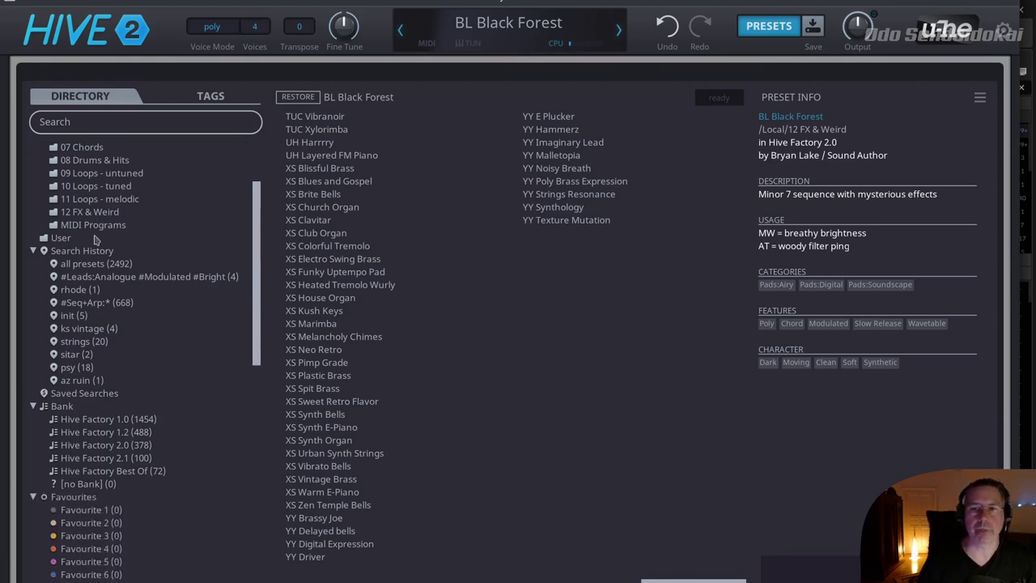
click(94, 239)
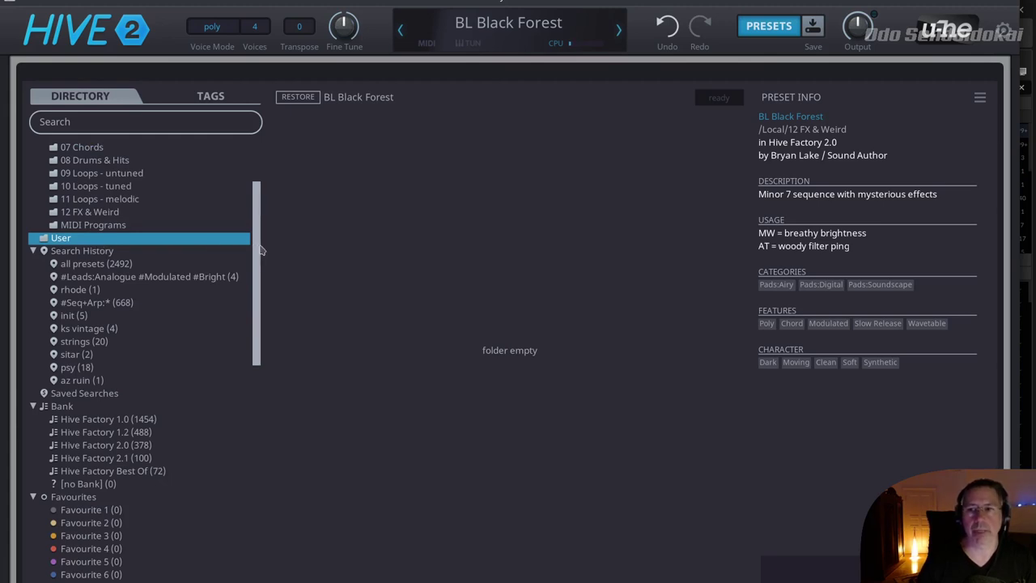
Step: View the Bass presets tagged Acoustic, E-Bass, Rhythmic and Sync, then collapse the Bass category
scroll(259, 255, down, 3)
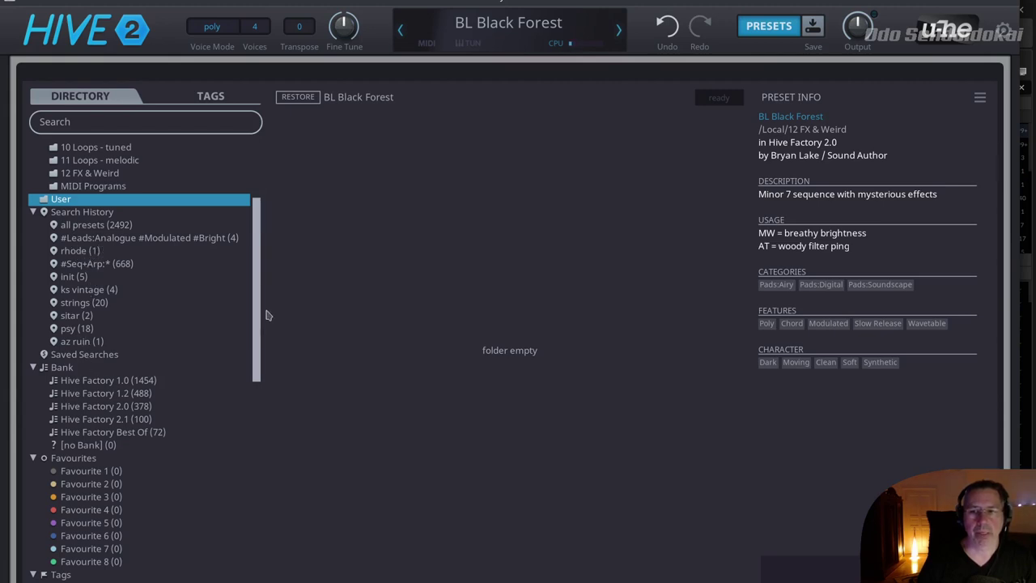
scroll(245, 347, down, 5)
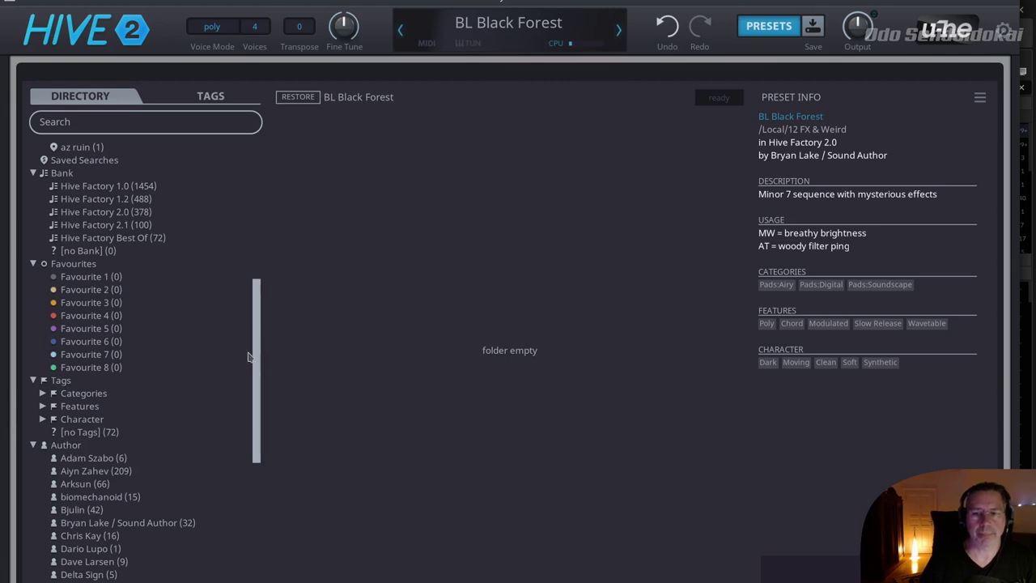
drag(259, 374, 243, 438)
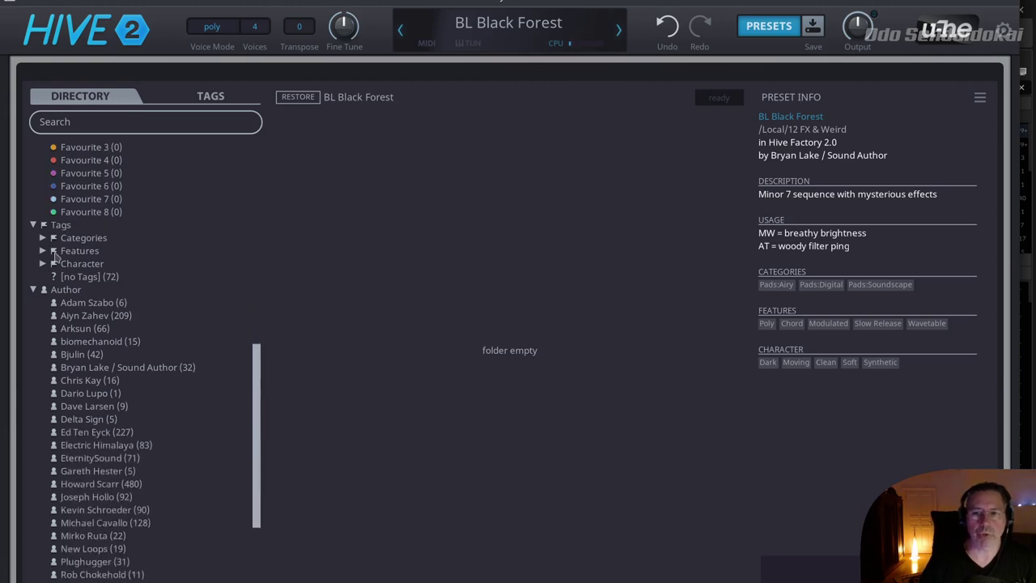
click(44, 240)
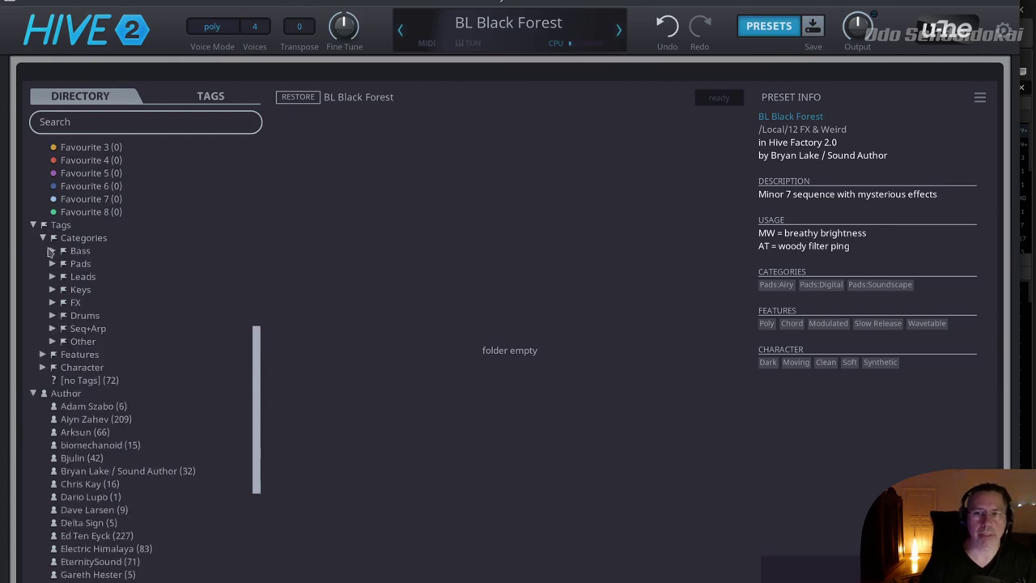
click(51, 251)
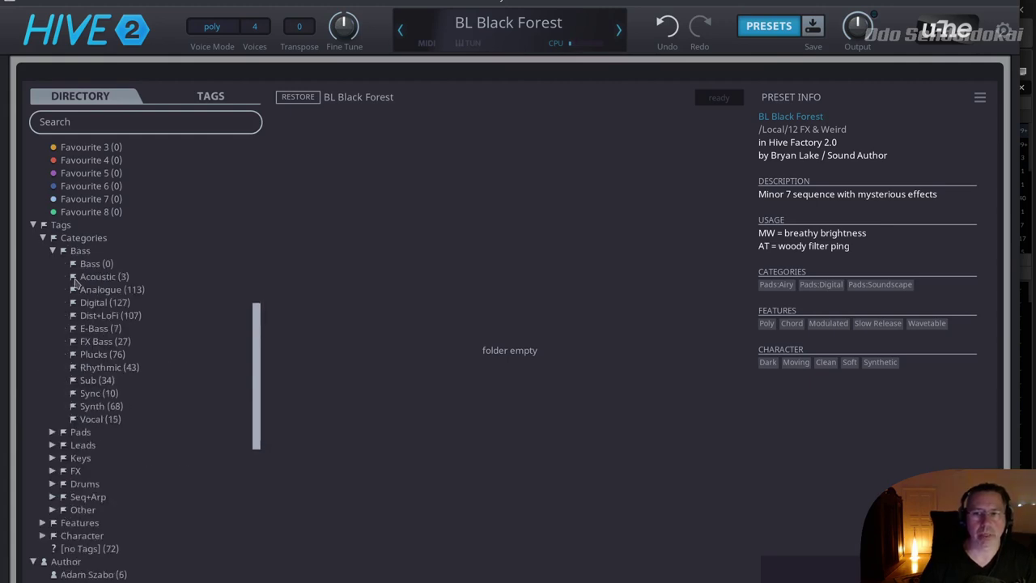
click(75, 279)
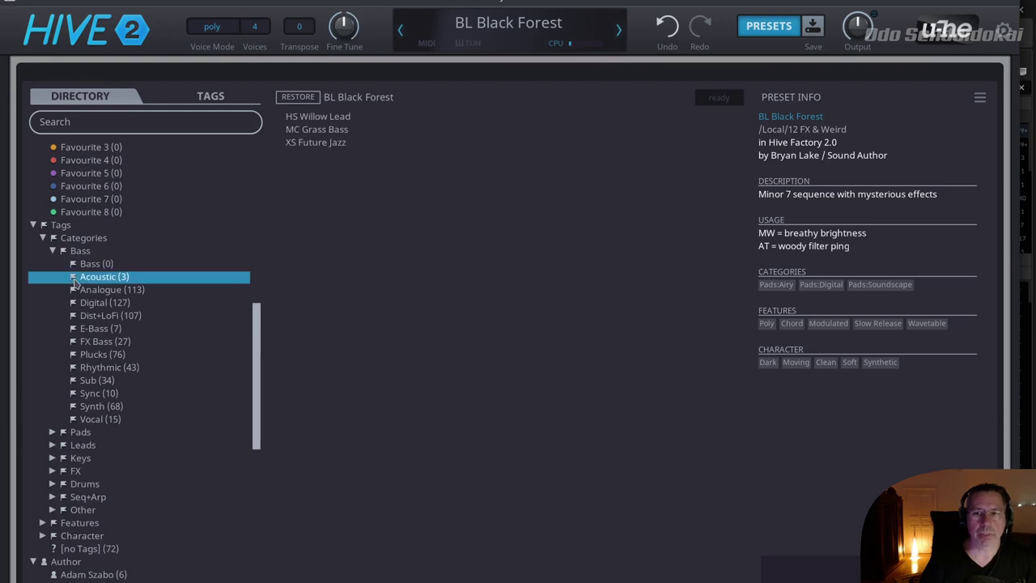
click(121, 328)
click(108, 369)
click(108, 393)
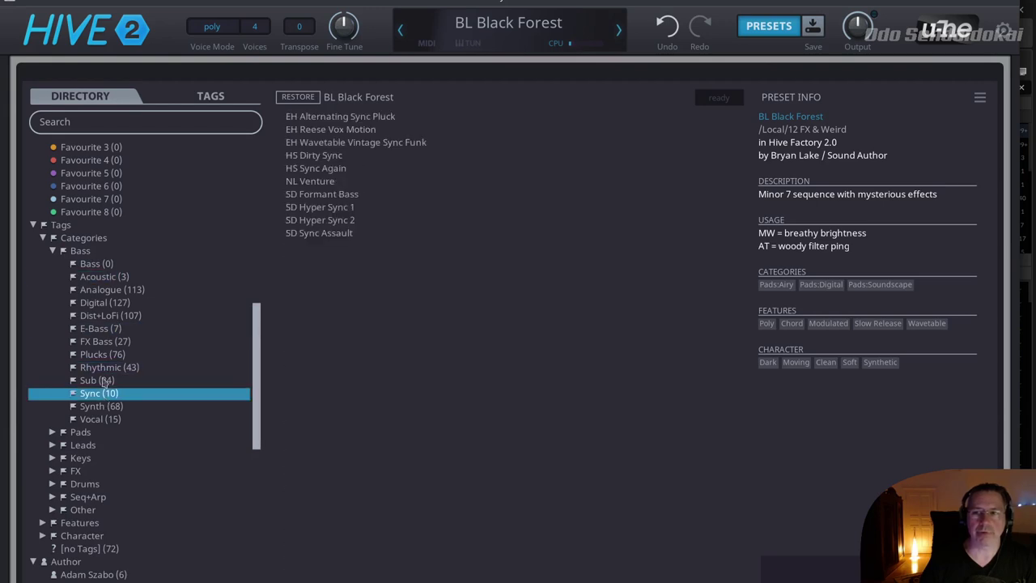
click(52, 251)
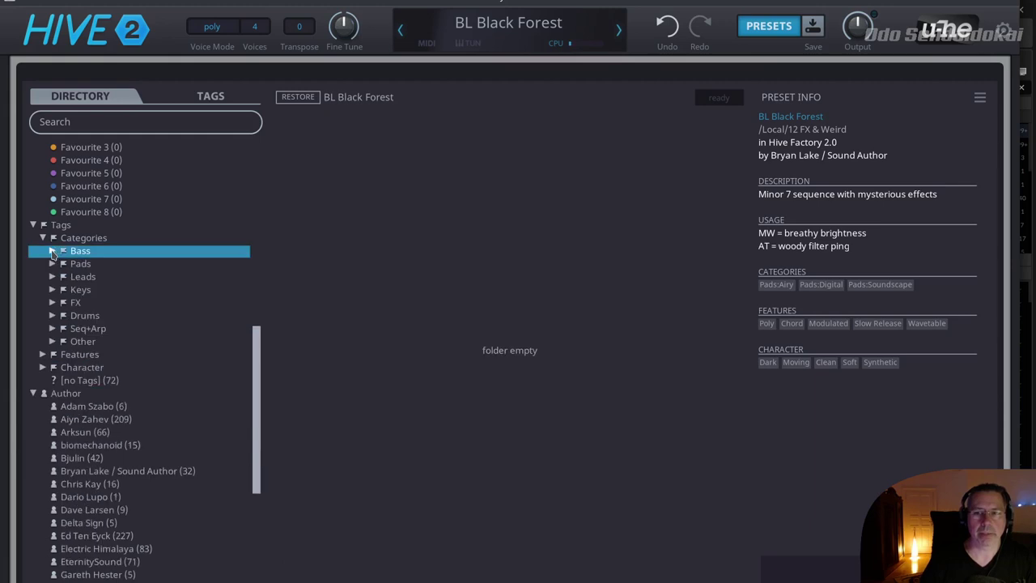
Step: Select the Drums and Seq+Arp tag categories in turn, then collapse the Categories group
click(86, 317)
click(88, 330)
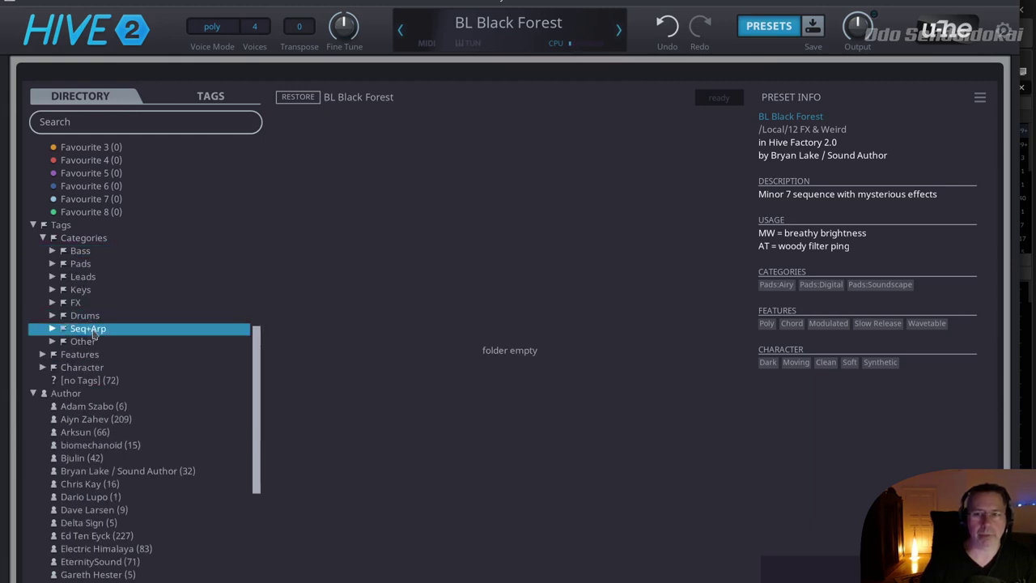
click(42, 238)
Step: Review the tags under Features and Character, collapsing each group after viewing it
click(42, 251)
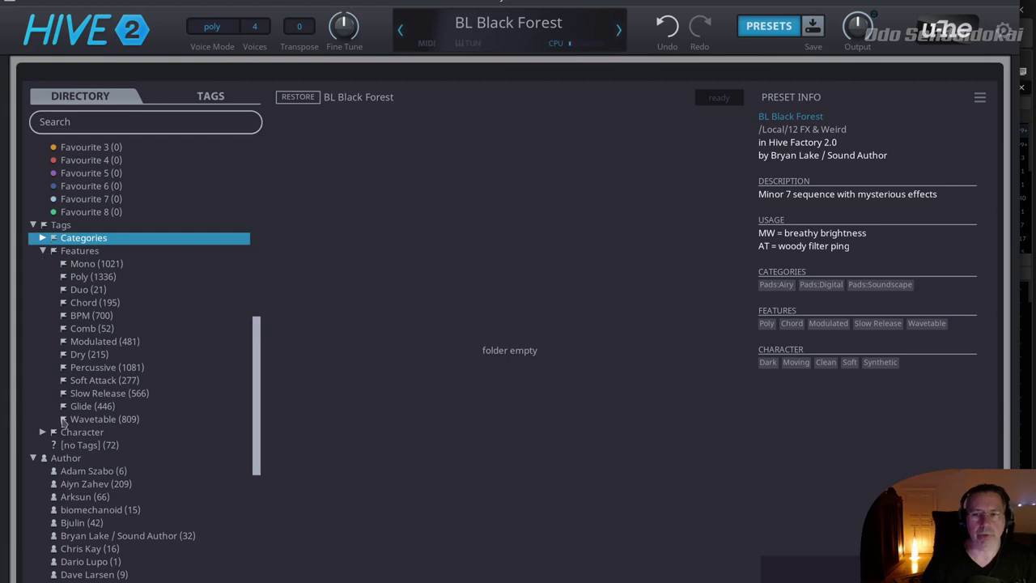
click(43, 251)
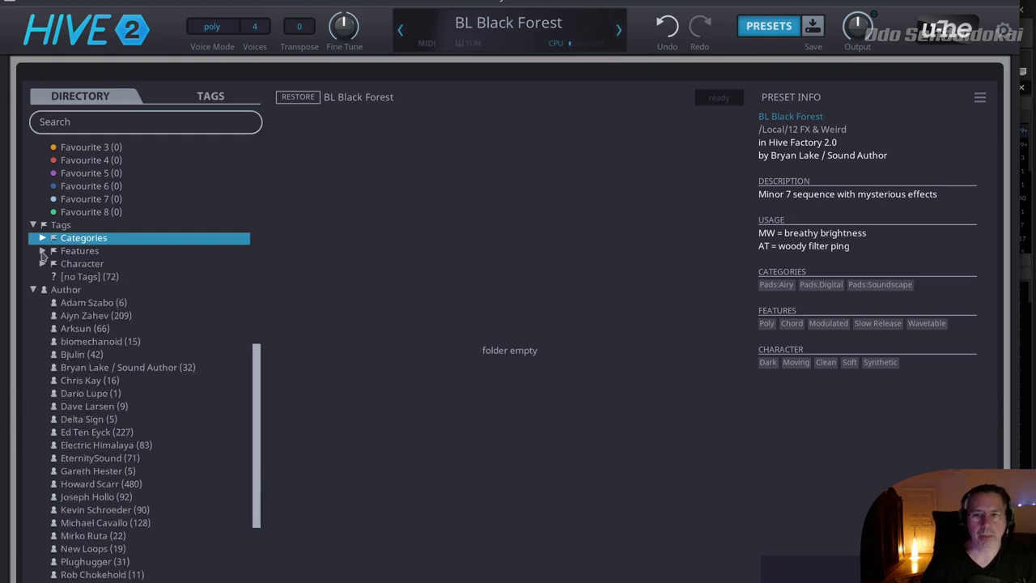
click(43, 264)
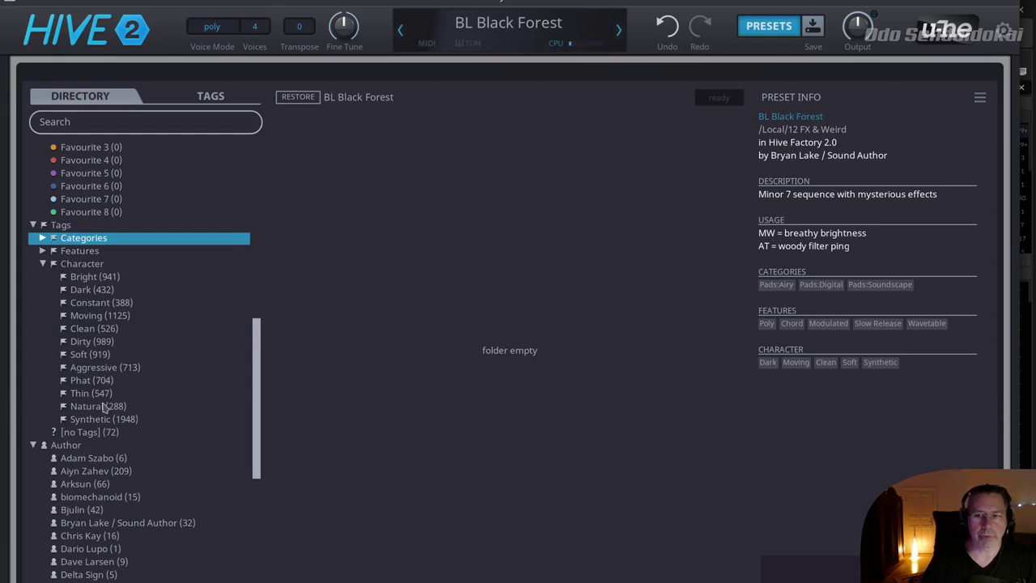
click(43, 264)
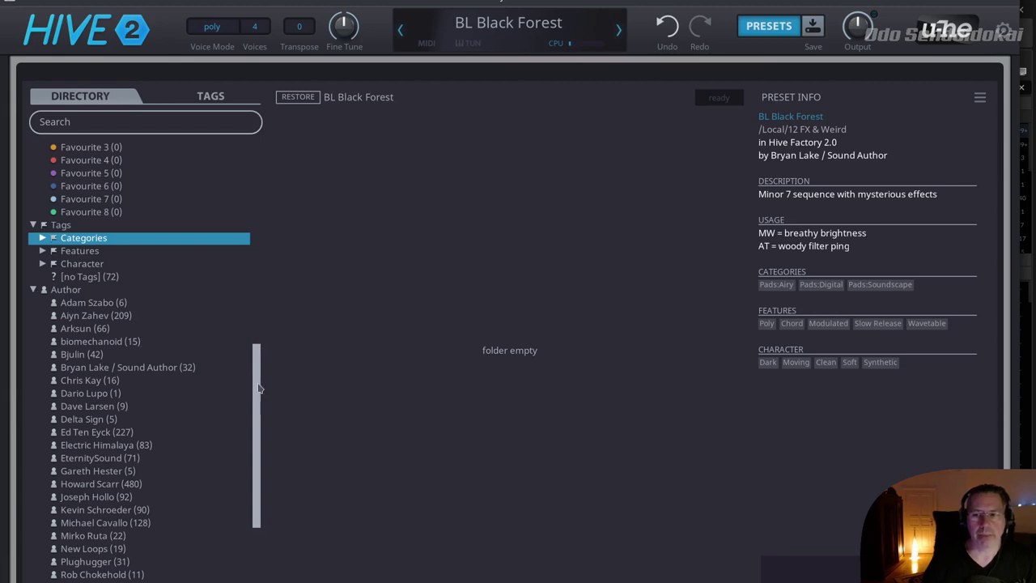
Step: Review the list of preset authors down to [no Author], then collapse the Author group
drag(256, 389, 278, 482)
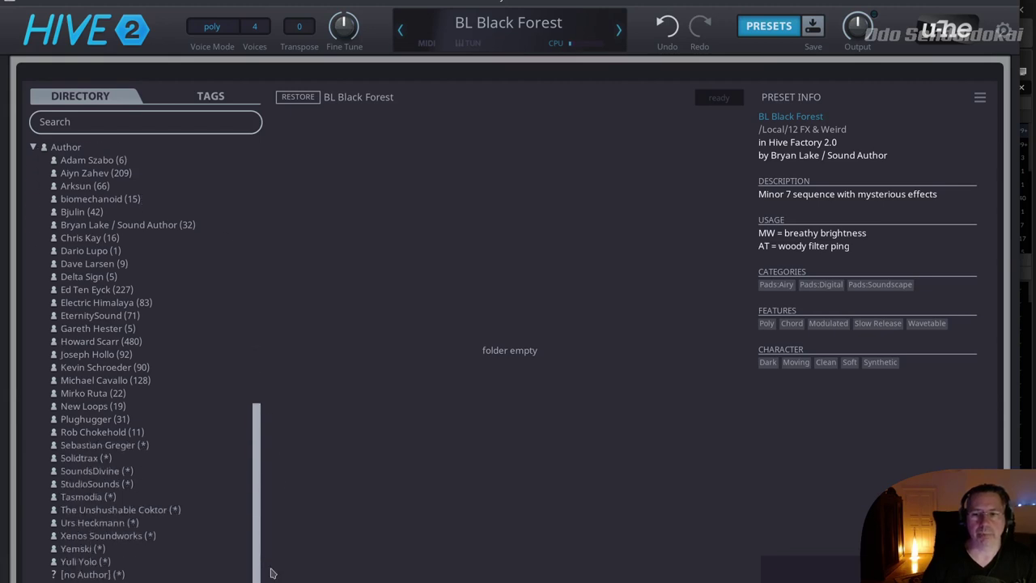
scroll(272, 405, up, 5)
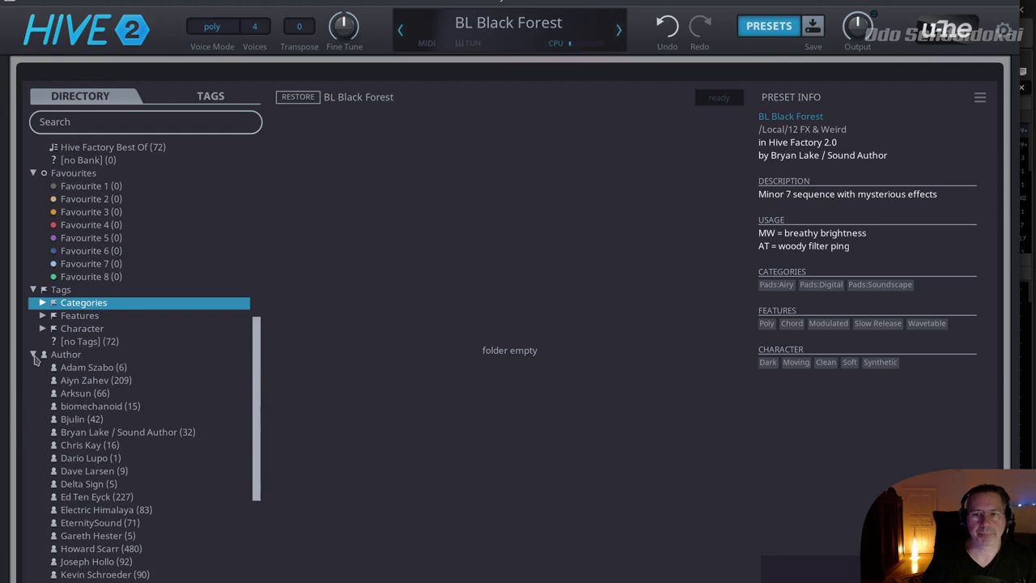
scroll(37, 361, up, 5)
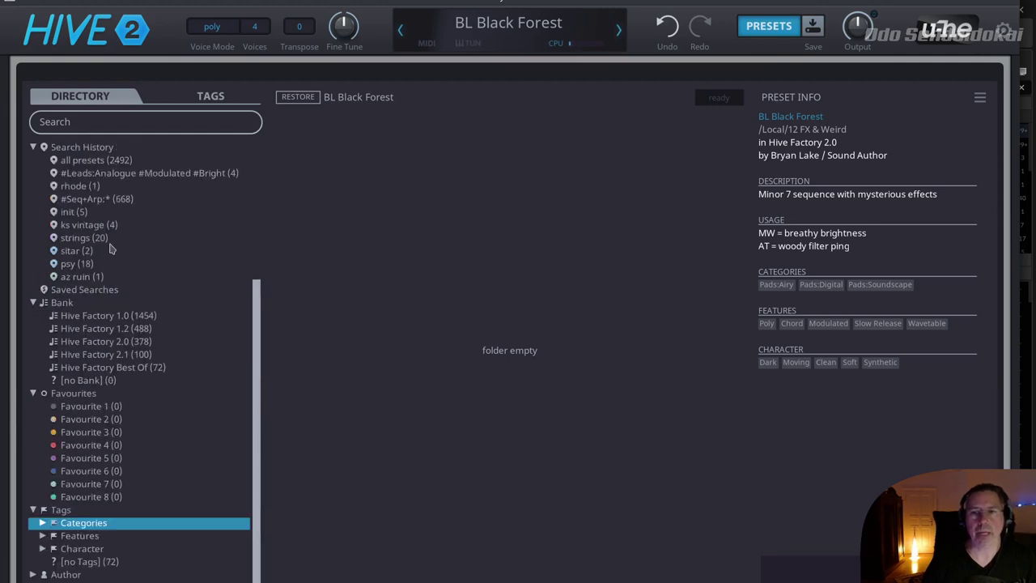
scroll(117, 258, up, 2)
scroll(111, 279, up, 2)
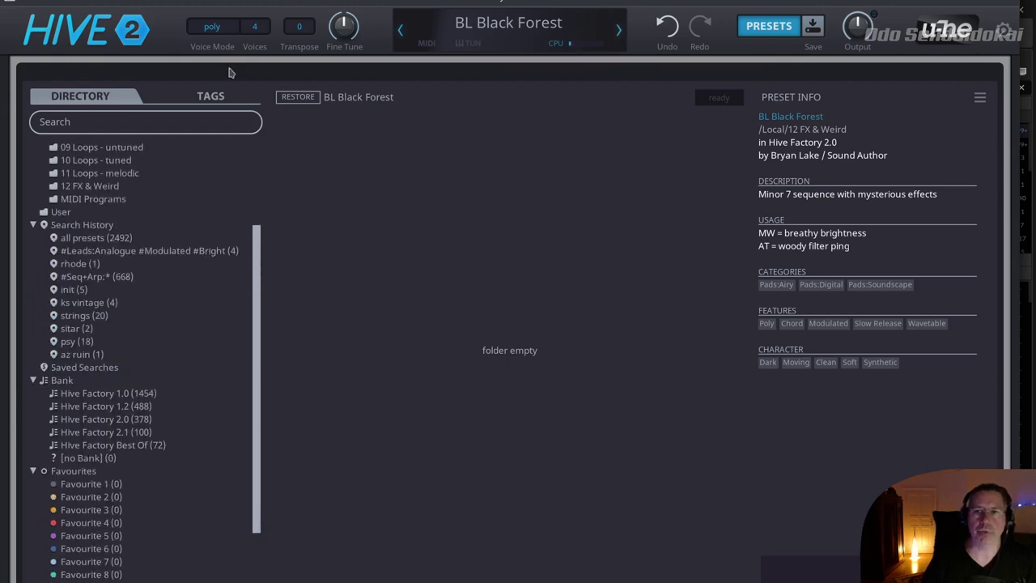
Step: Switch to tag-based browsing and filter the presets by the Keys:Piano category and the Chord feature
click(222, 103)
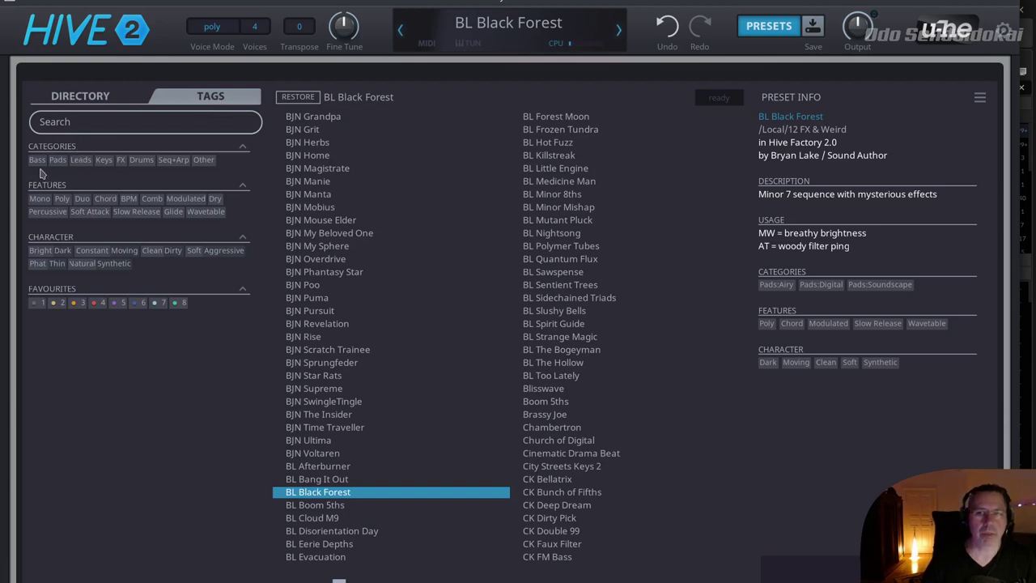
click(105, 162)
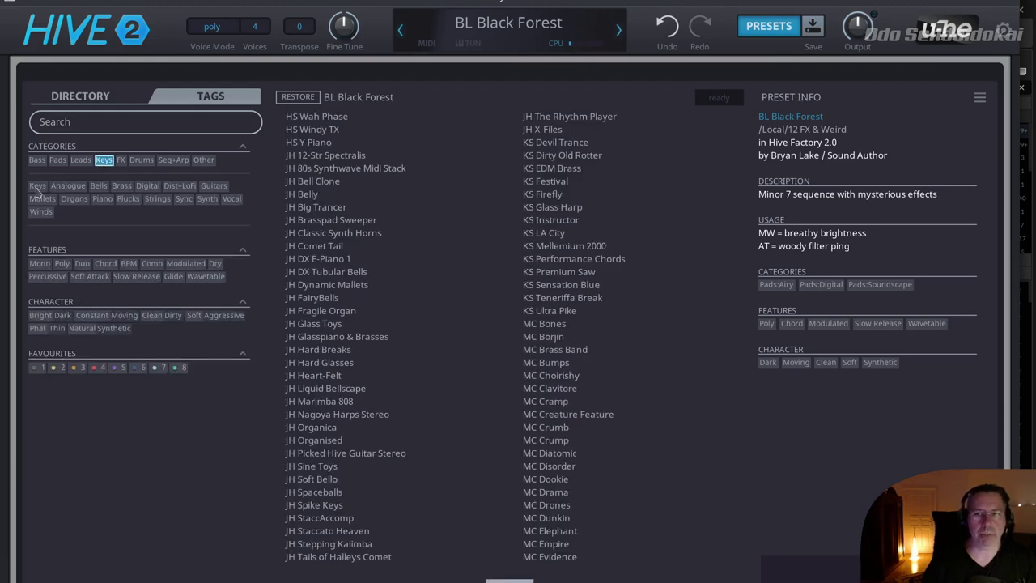
click(103, 200)
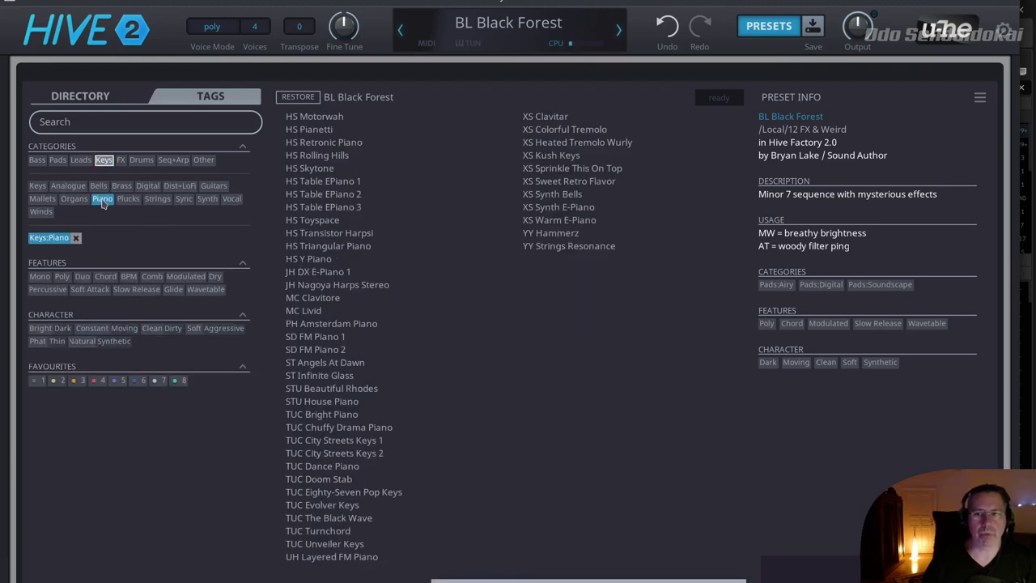
click(107, 277)
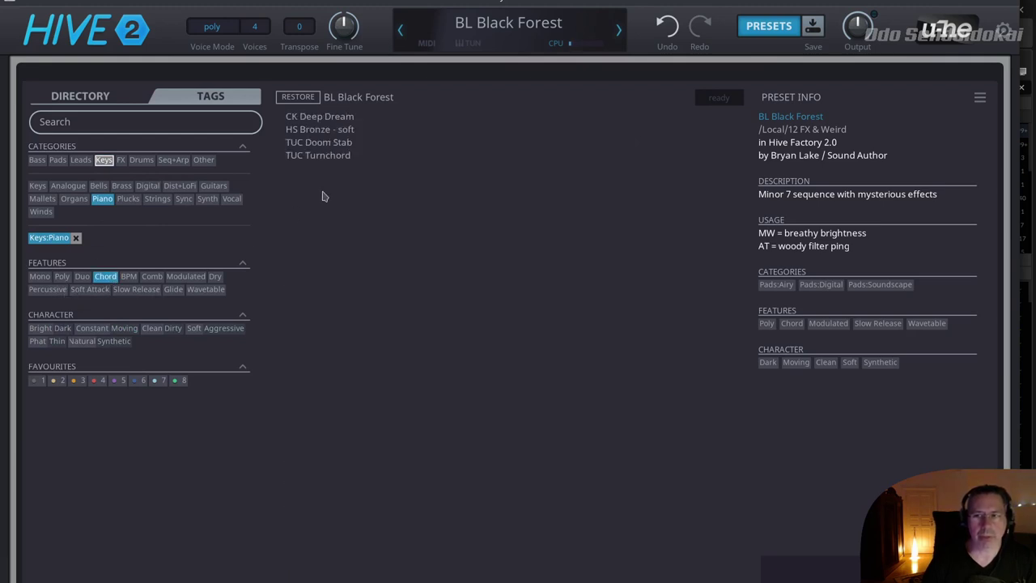
Step: Load CK Deep Dream, step down through HS Bronze - soft, TUC Doom Stab and TUC Turnchord, then step back up the list
click(327, 120)
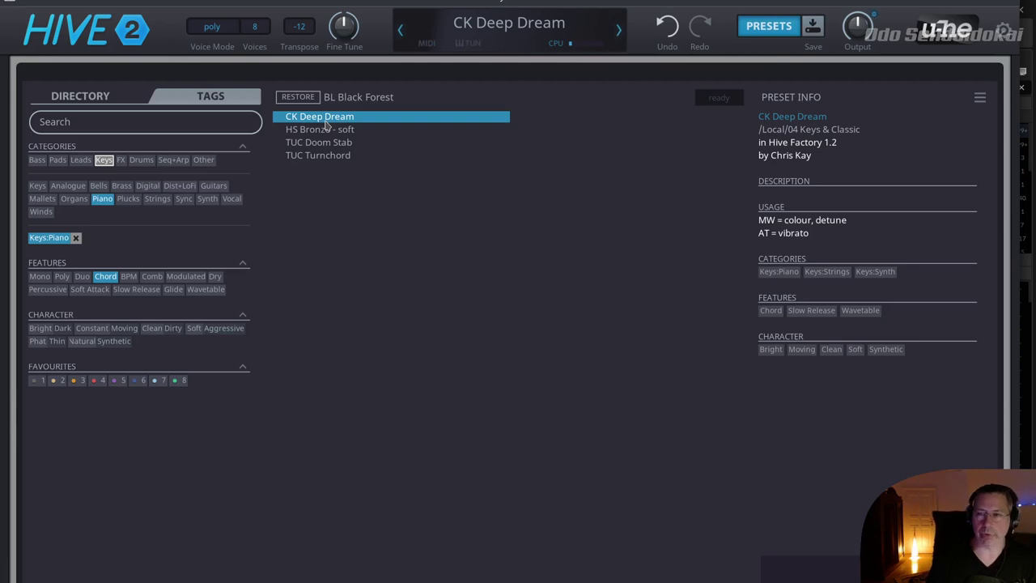
key(Down)
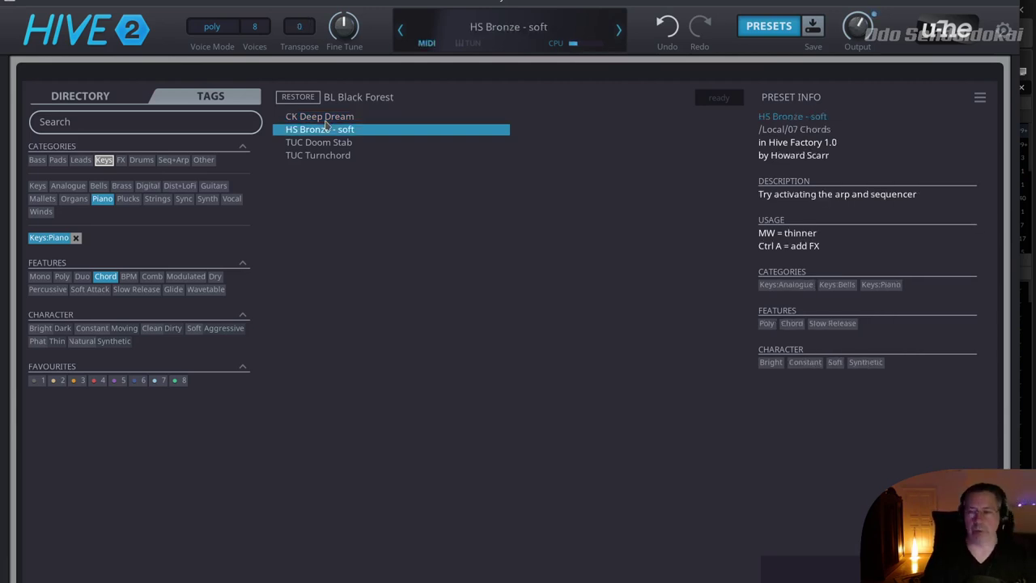
key(Down)
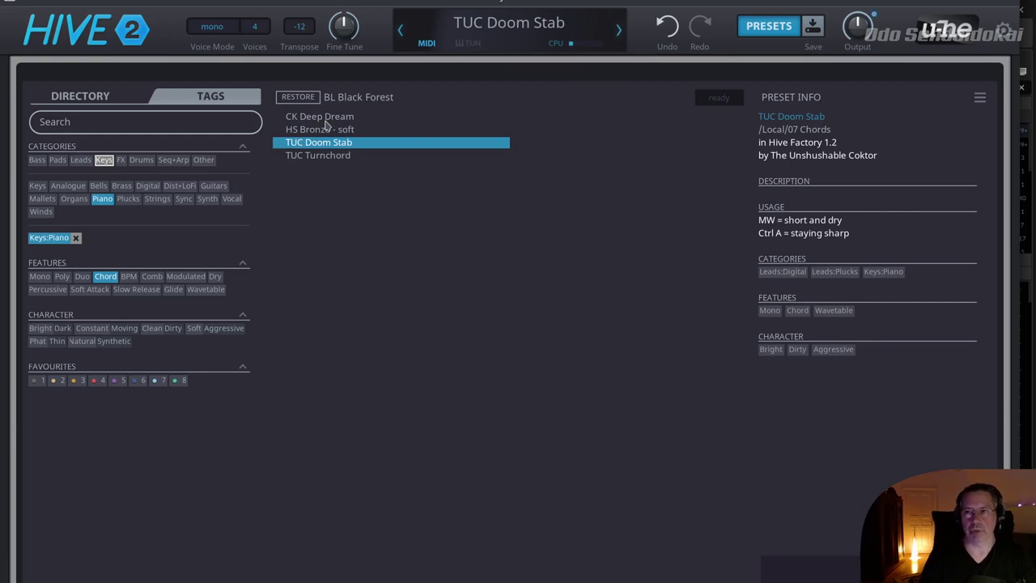
key(Down)
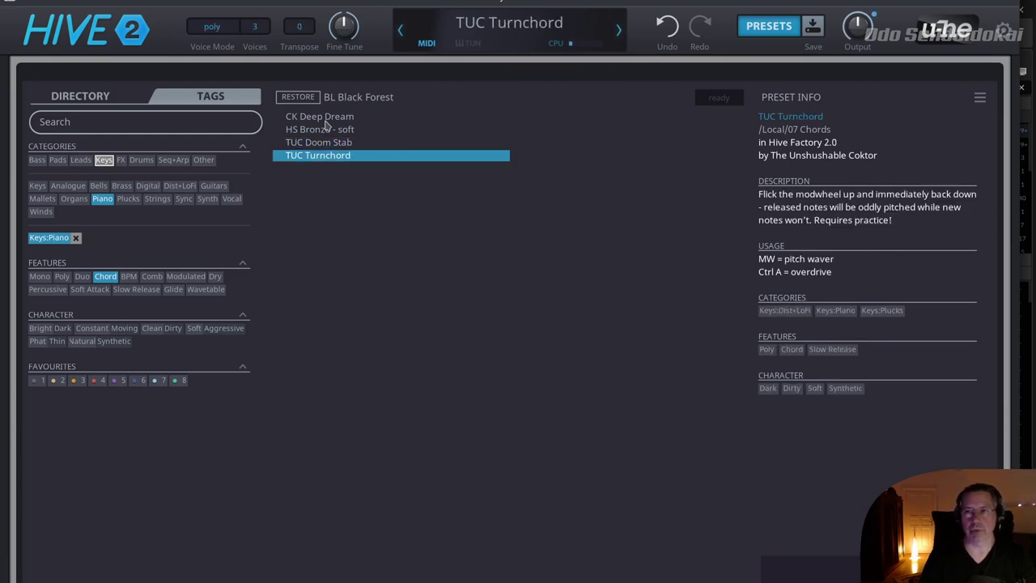
key(Up)
key(Up)
key(Up)
key(Up)
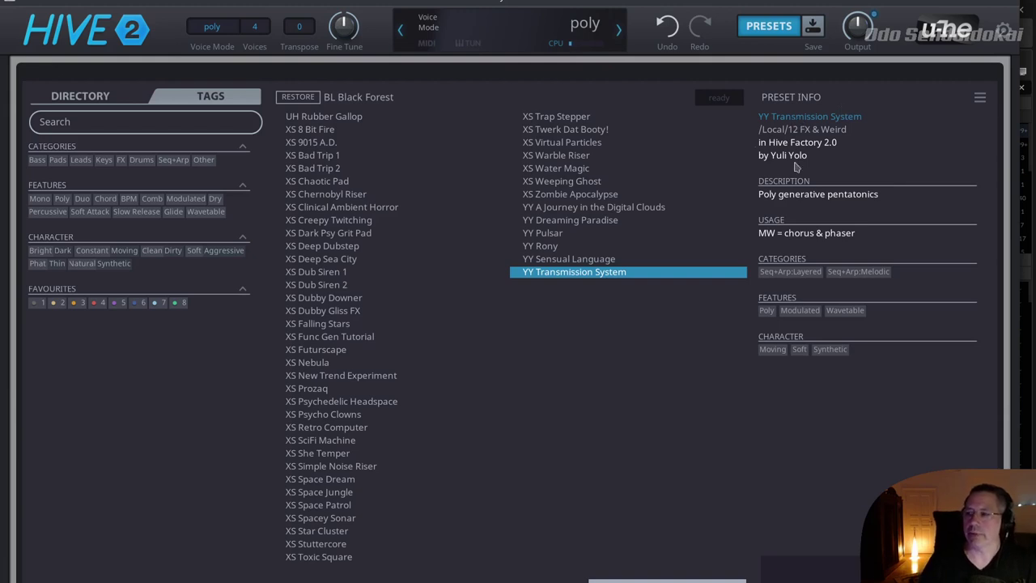
Step: Hide the tags in the preset info, then show them again
click(979, 100)
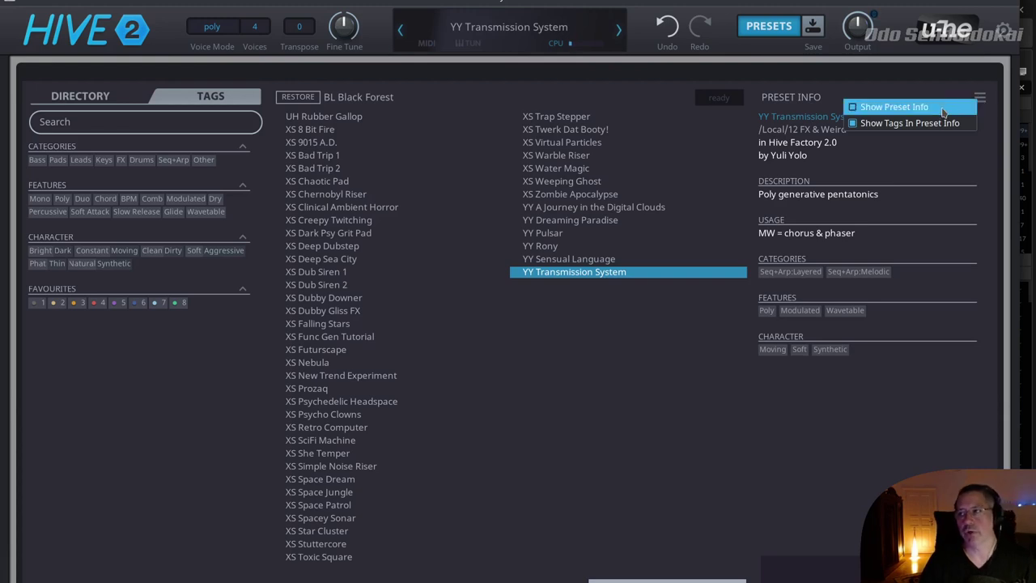
click(950, 131)
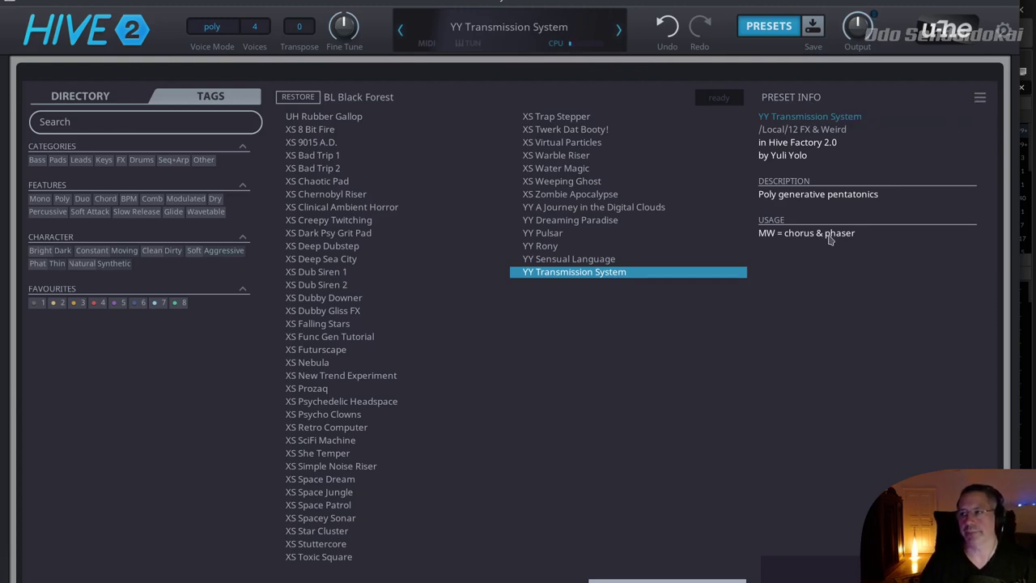
click(980, 102)
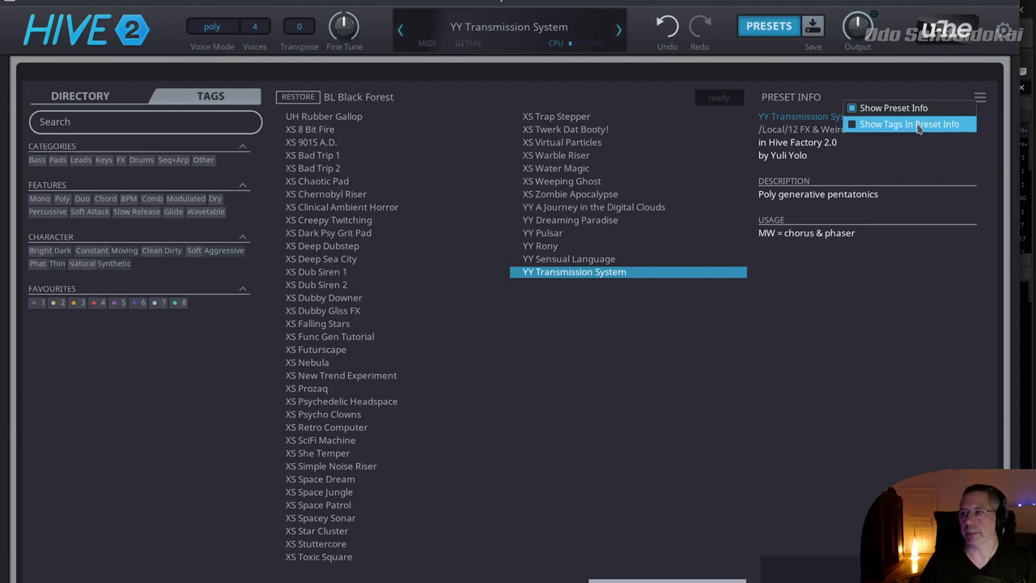
click(939, 128)
click(980, 102)
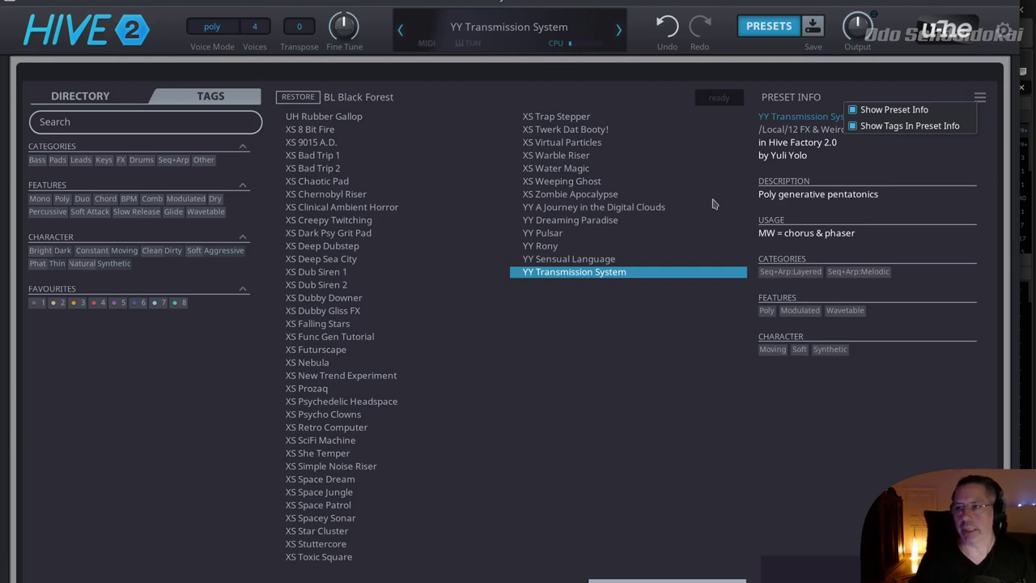
Step: Load the XS Water Magic preset and set the interface size to 120% (1512 x 1014)
click(605, 168)
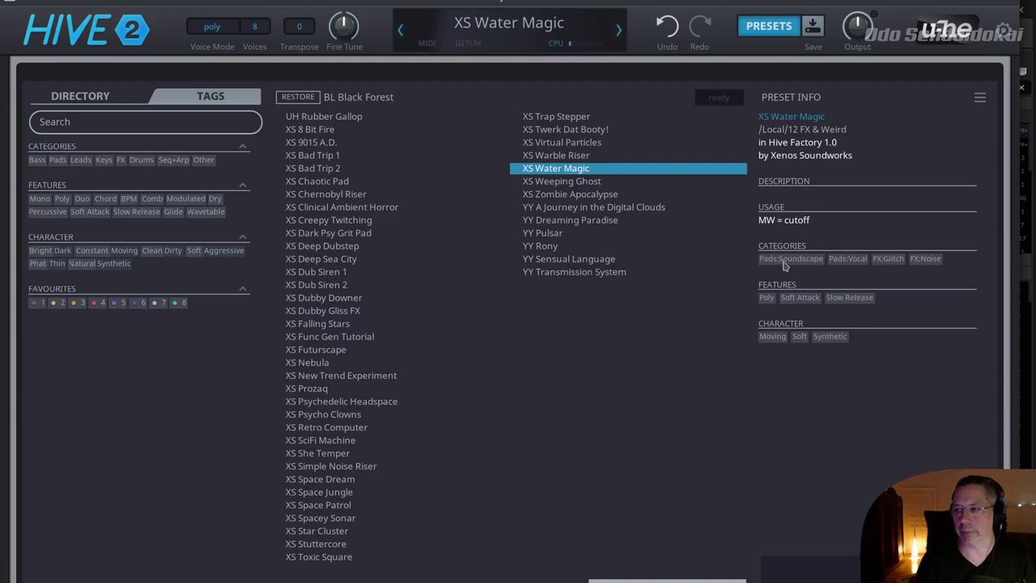
right_click(173, 22)
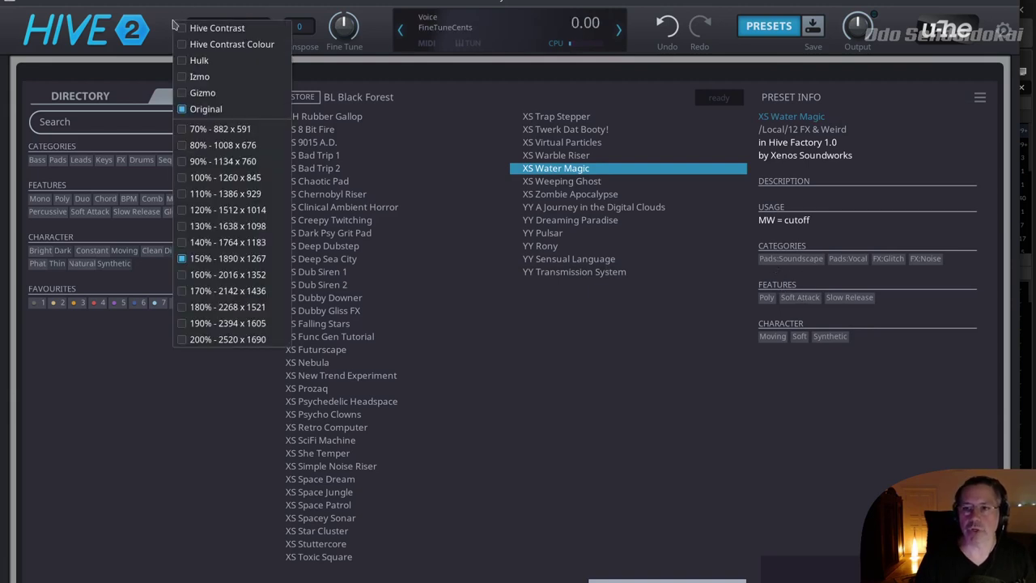
click(207, 210)
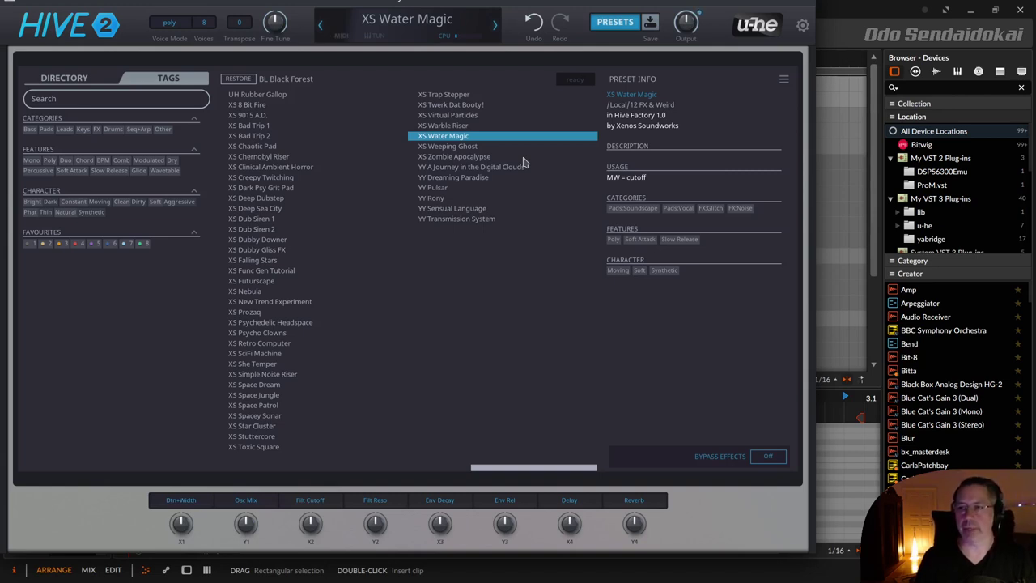
Step: Switch effects bypass on and off for XS Water Magic, then load YY A Journey in the Digital Clouds and do the same
click(769, 458)
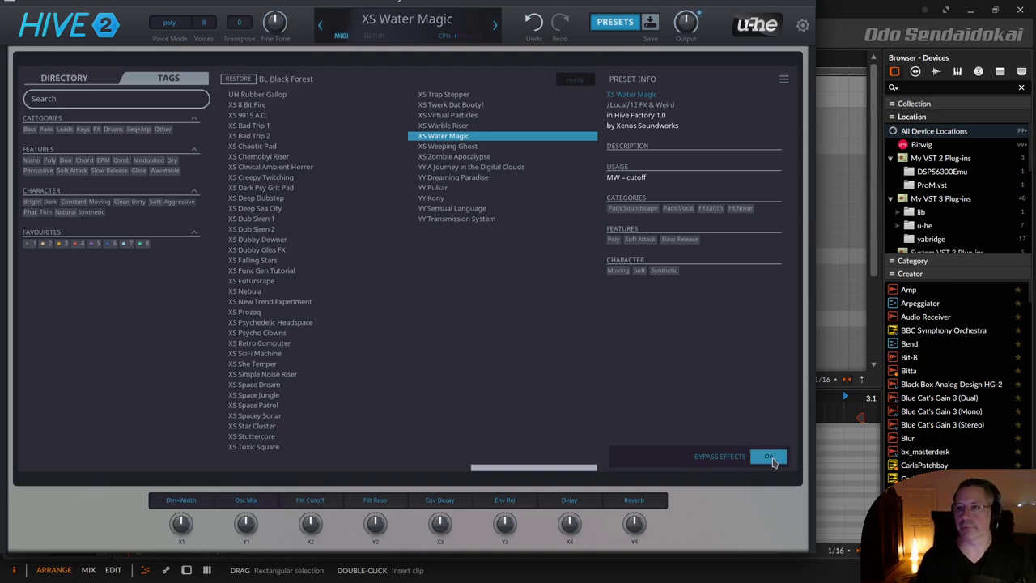
click(767, 463)
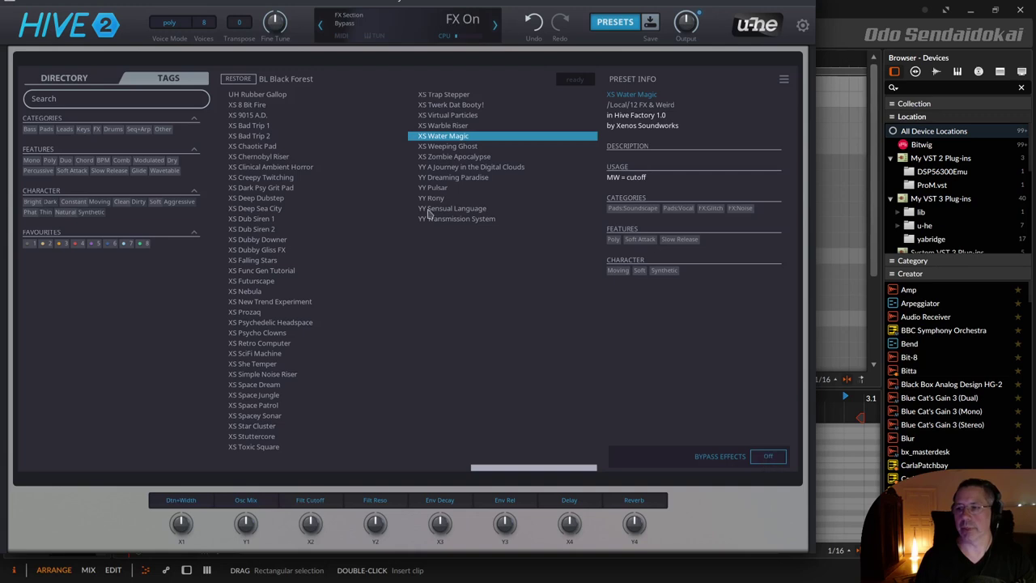
click(437, 169)
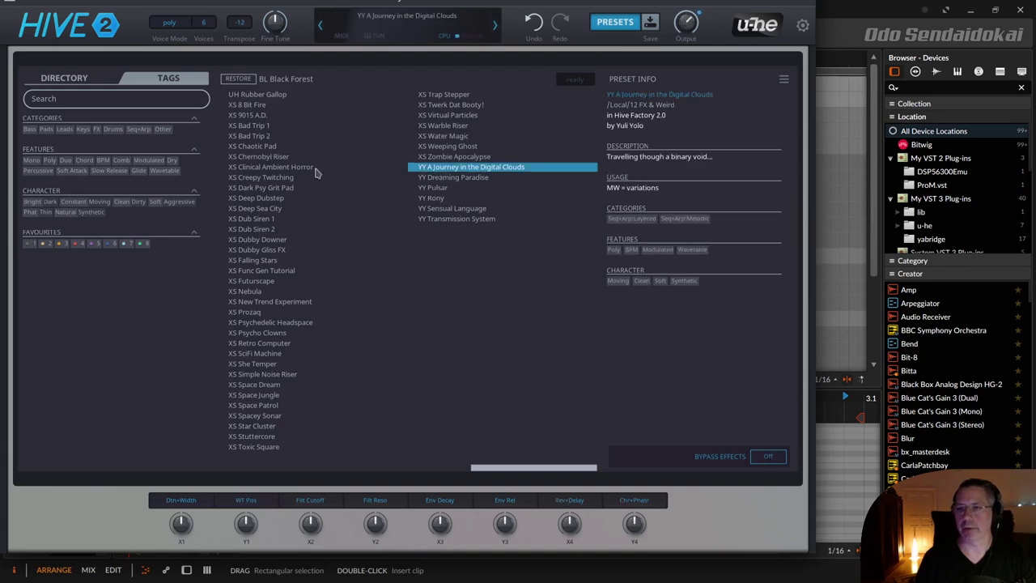
click(767, 456)
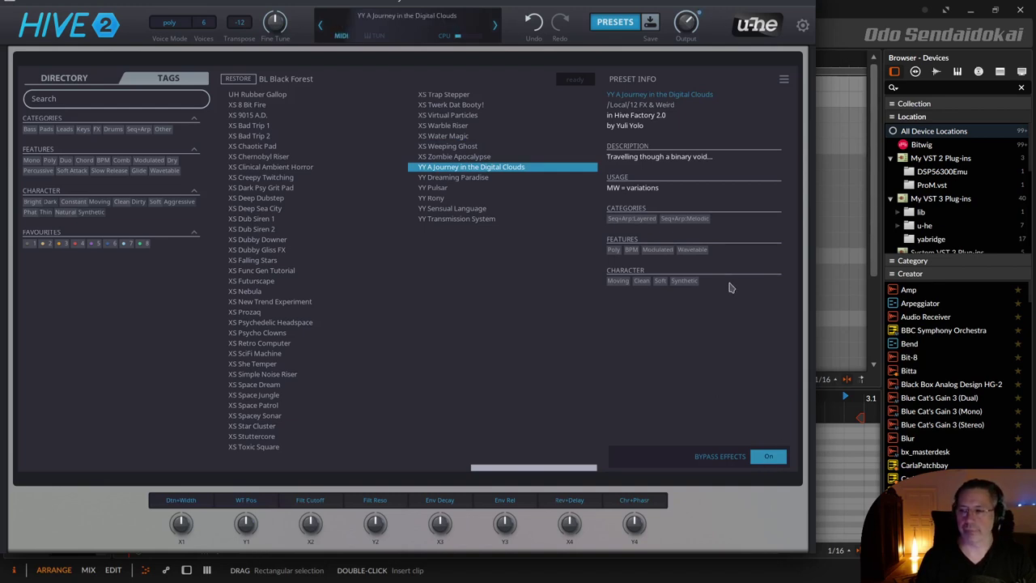
click(769, 458)
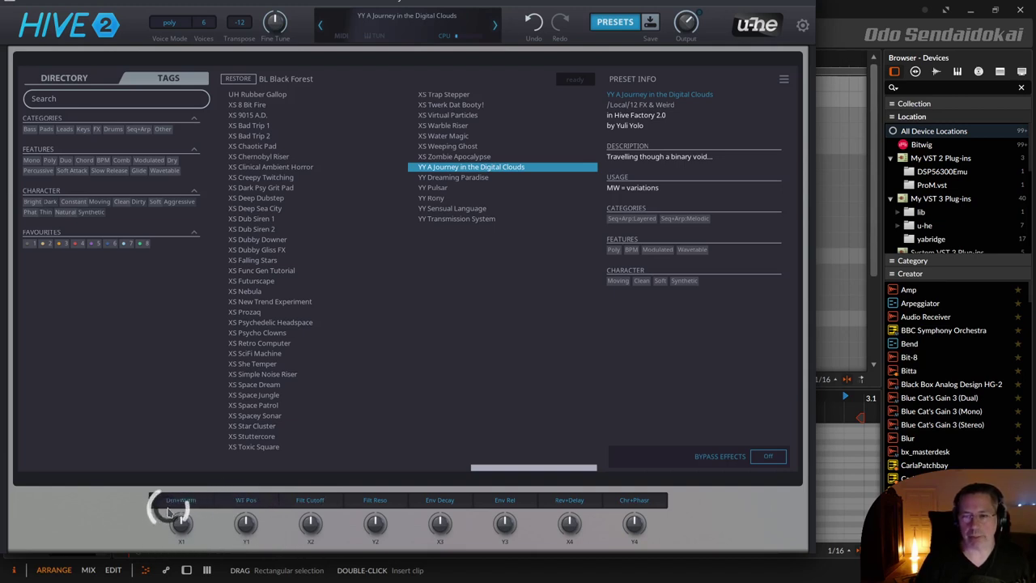
Step: Enlarge the interface to 170% (2142 x 1436) and move the plug-in window so the macro knobs are in view
right_click(124, 522)
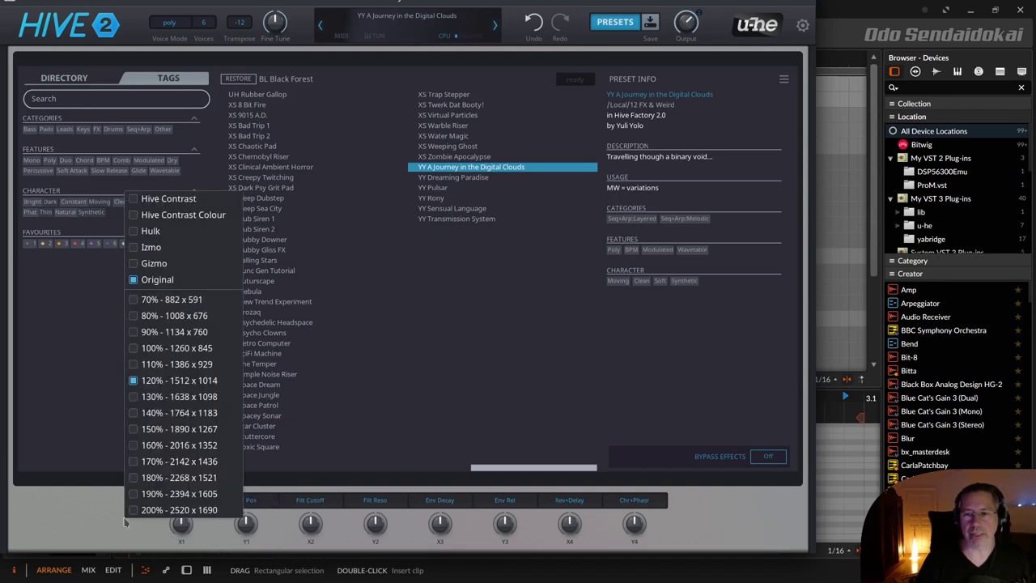
click(171, 463)
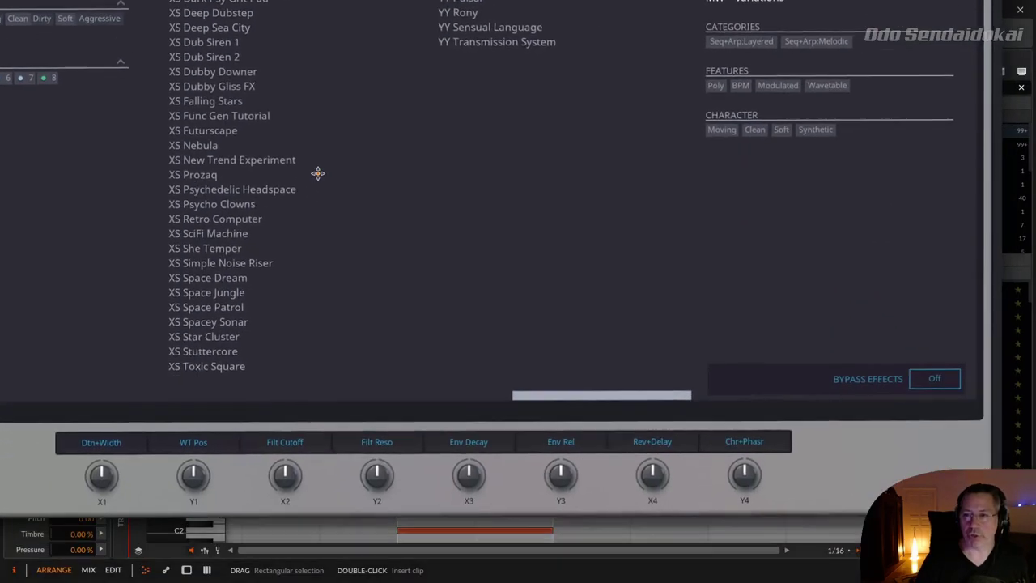
drag(317, 173, 340, 102)
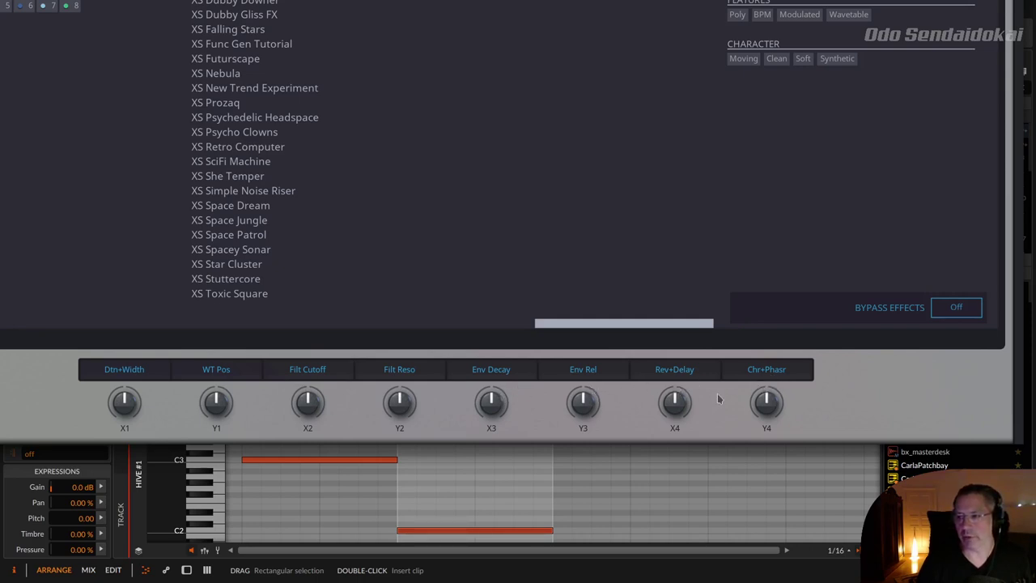
Step: Turn the Rev+Delay macro well down, raise Filt Cutoff slightly and lower WT Pos a little
drag(675, 417, 668, 531)
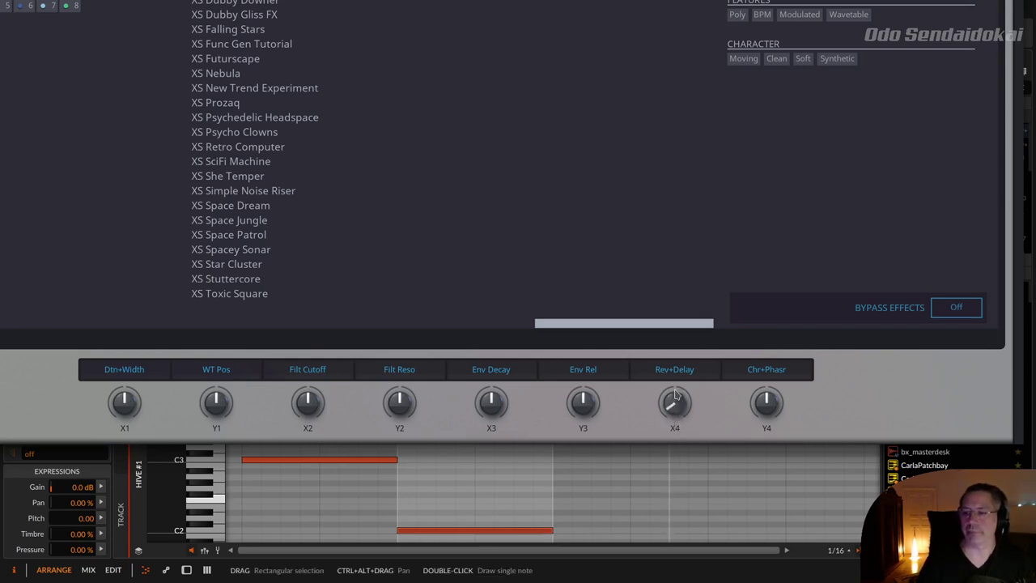
drag(675, 394, 668, 201)
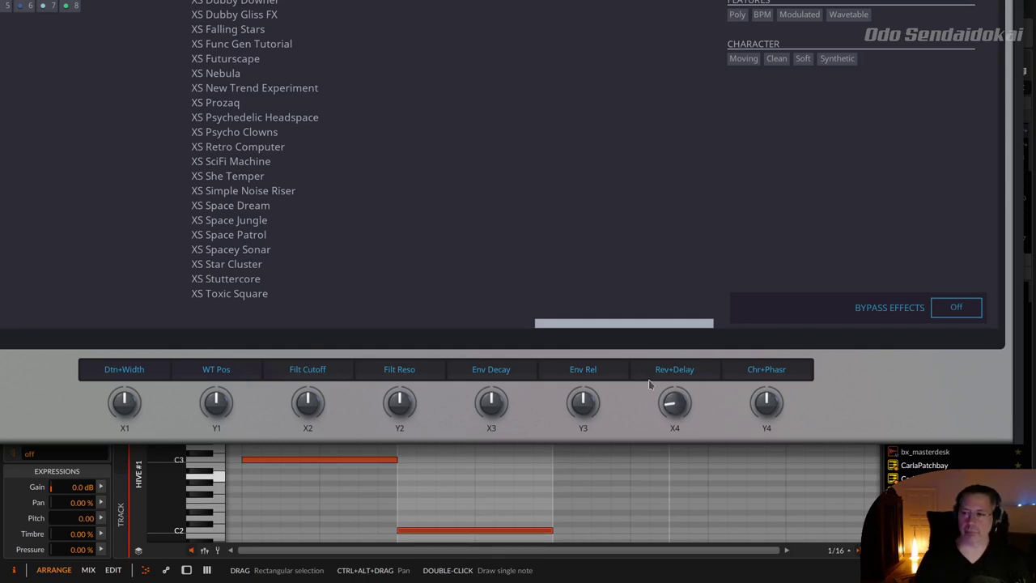
mouse_move(307, 405)
mouse_down()
mouse_move(301, 337)
mouse_move(301, 405)
mouse_move(304, 362)
mouse_move(306, 394)
mouse_up()
drag(221, 407, 242, 467)
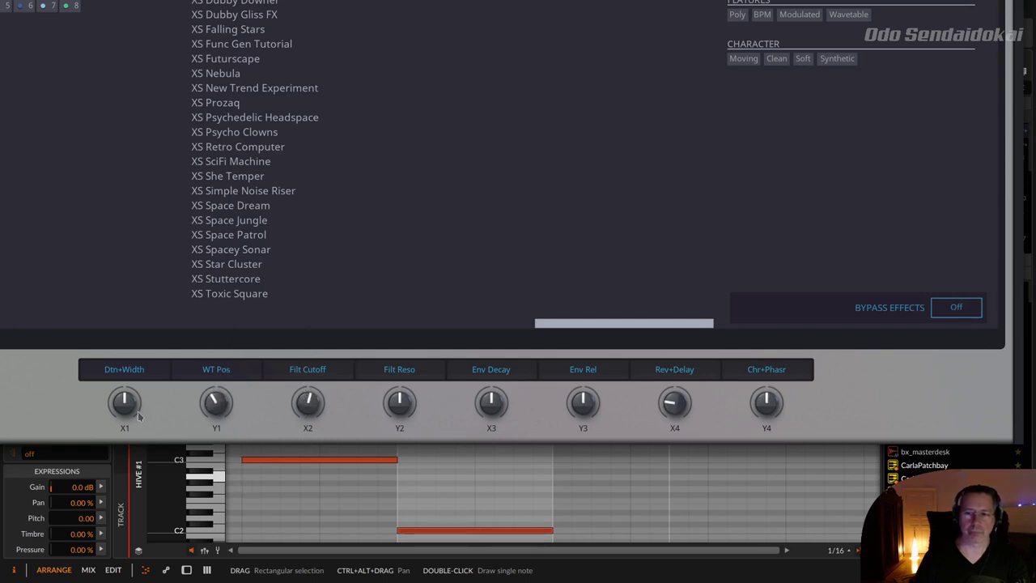
Step: Lower the Dtn+Width macro slightly and turn Filt Reso up close to its maximum
drag(126, 405, 142, 429)
drag(405, 409, 378, 361)
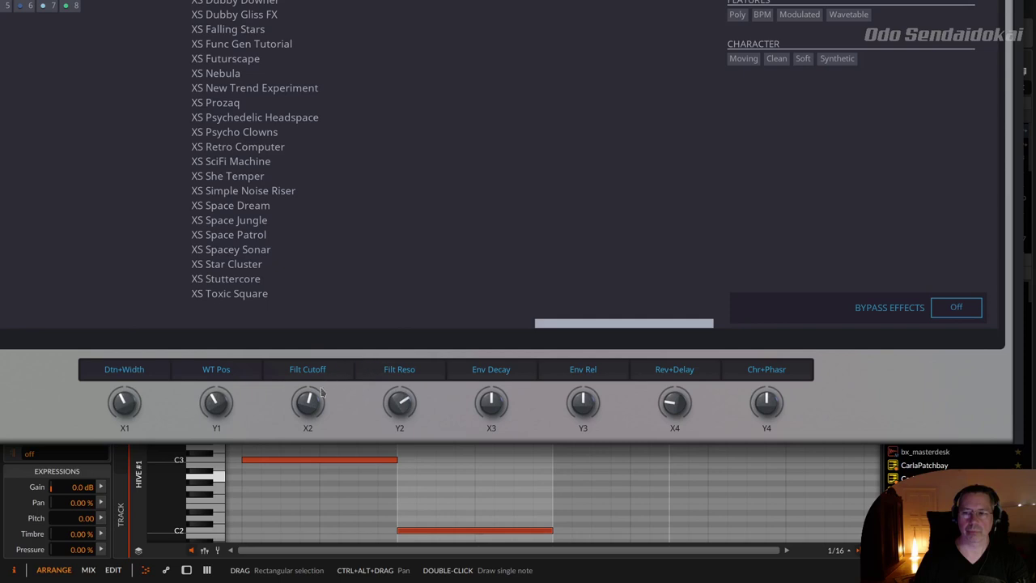
drag(399, 407, 402, 380)
Step: Reduce the Env Decay macro slightly, turn Env Rel well down and set Chr+Phasr below its centre position
drag(498, 411, 478, 443)
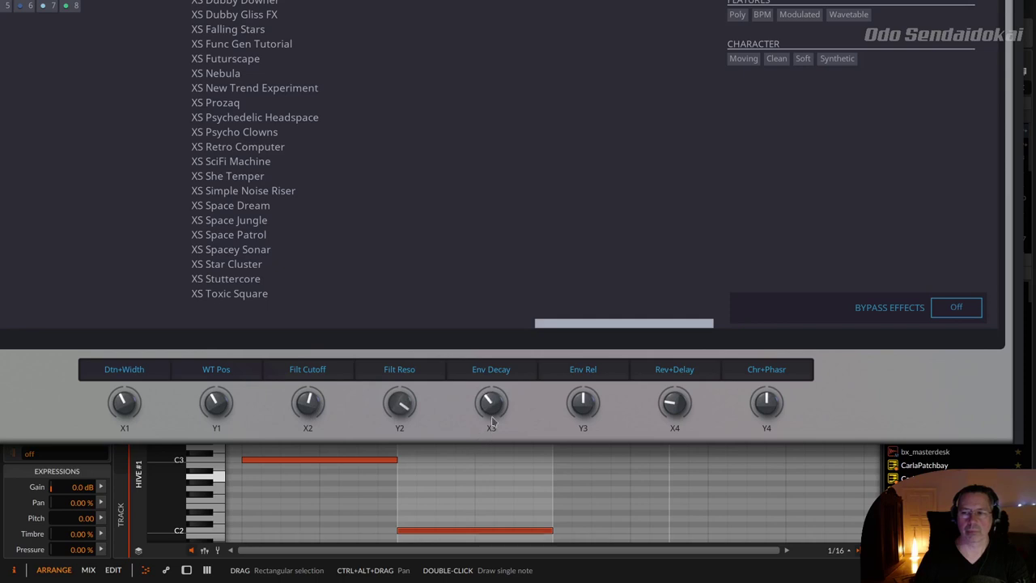
drag(584, 414, 583, 477)
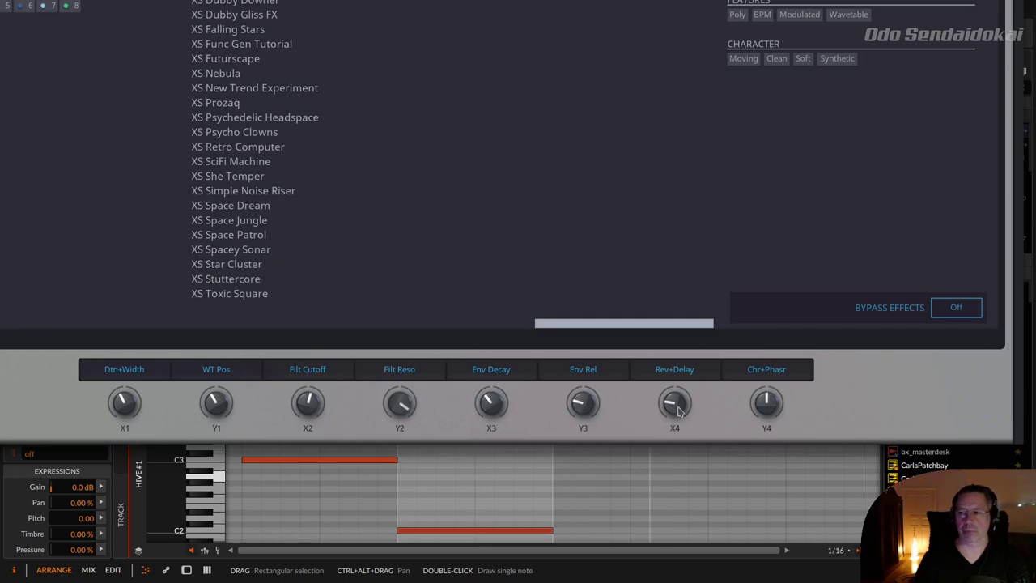
drag(758, 408, 747, 306)
drag(769, 407, 768, 444)
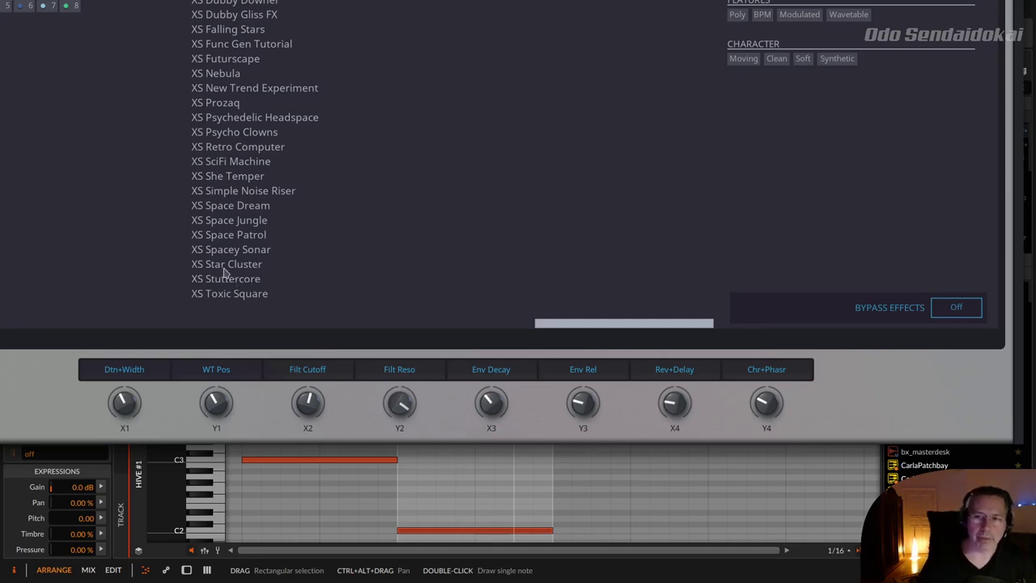
Step: Load the XS Stuttercore preset, turn Dtn+Width fully down and raise Osc Mix well above its centre
click(225, 264)
click(229, 280)
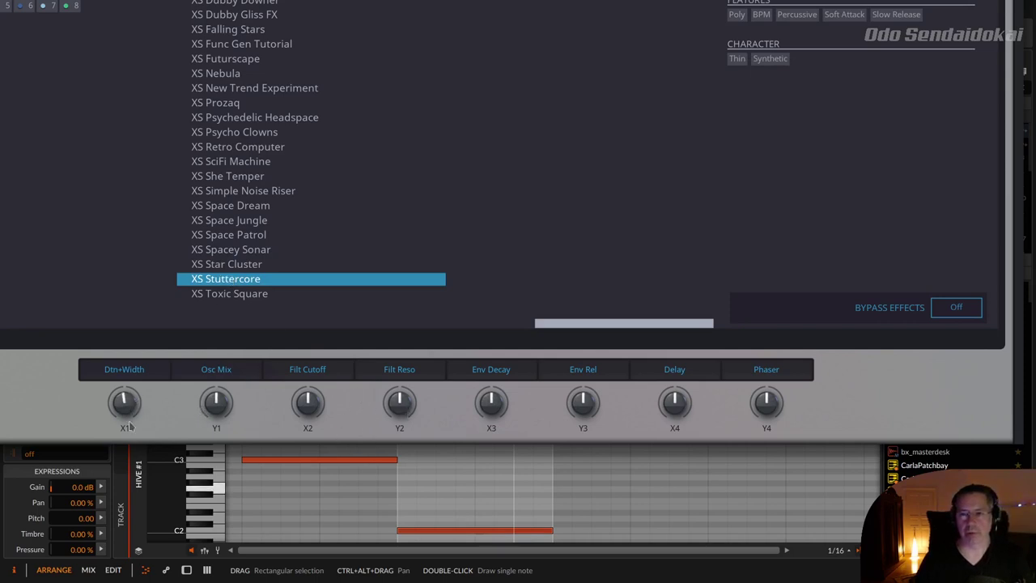
drag(216, 403, 251, 367)
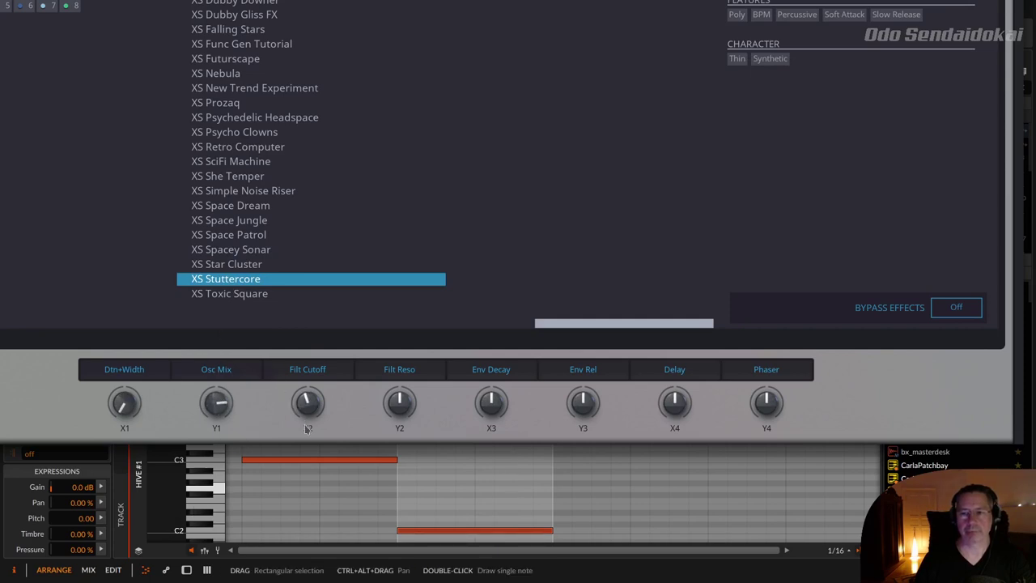
Step: Lower Filt Cutoff, raise Filt Reso above centre, turn Delay fully down and Phaser fully up
drag(306, 396, 310, 450)
drag(407, 392, 402, 374)
drag(685, 409, 667, 539)
drag(771, 410, 765, 272)
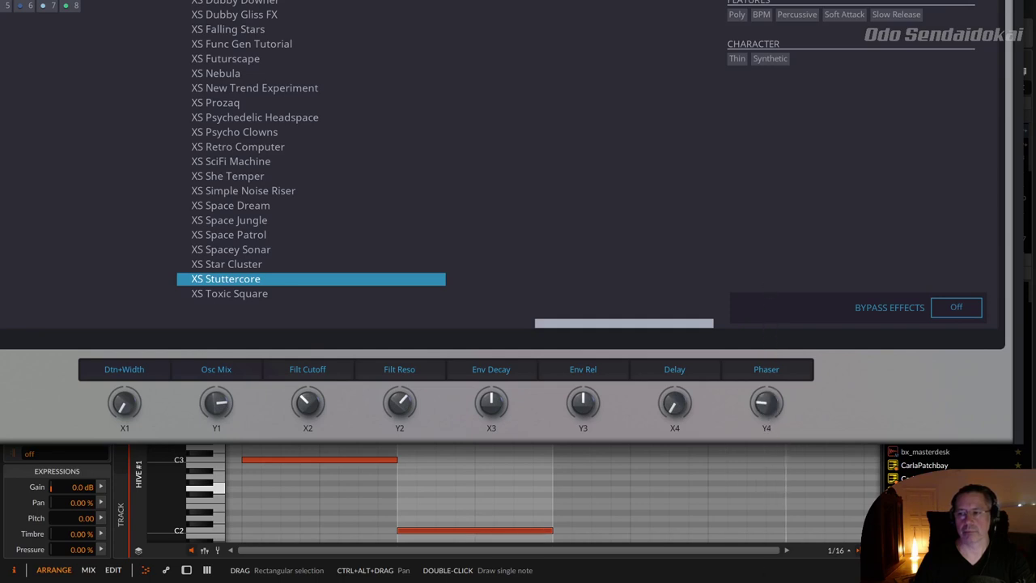
drag(770, 411, 828, 187)
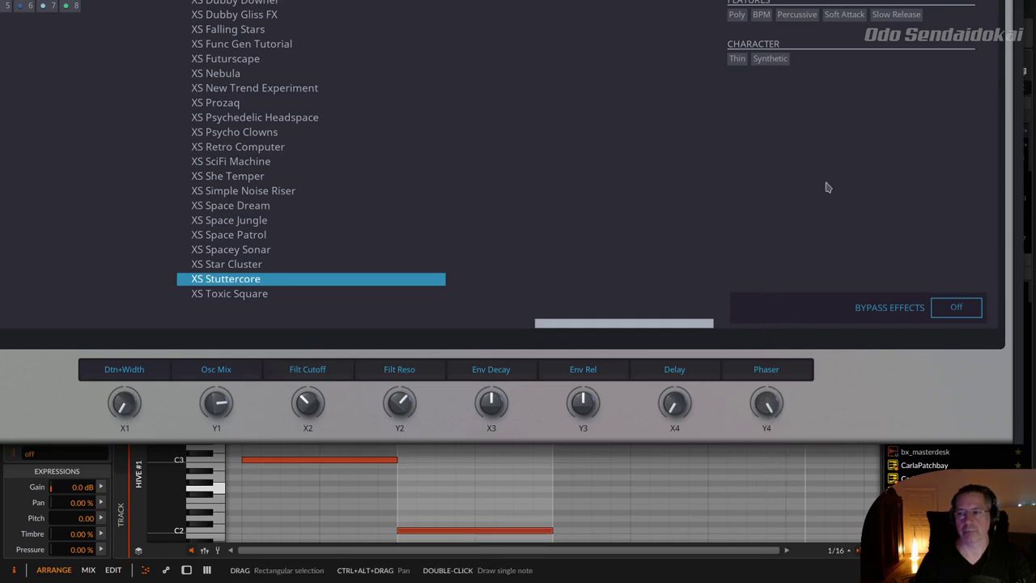
Step: Load the XS Space Dream preset and try out its Filt Cutoff macro
click(269, 208)
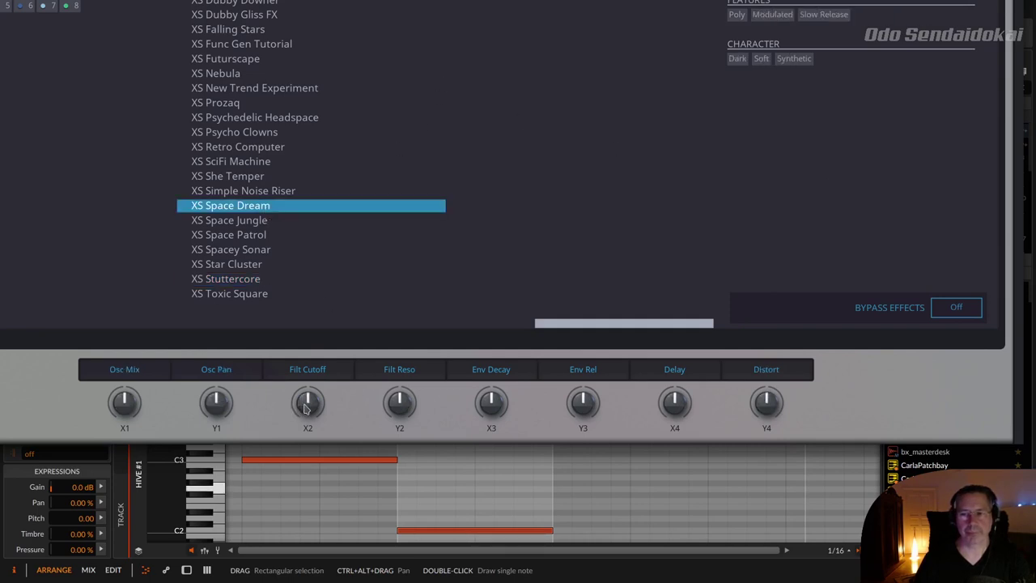
mouse_move(306, 409)
mouse_down()
mouse_move(308, 370)
mouse_move(303, 438)
mouse_move(301, 368)
mouse_move(289, 454)
mouse_move(306, 398)
mouse_move(323, 405)
mouse_move(321, 395)
mouse_up()
Step: Load the XS She Temper preset, sweep Filt Cutoff down and back near centre, turn Distort fully down and lower Delay
click(249, 176)
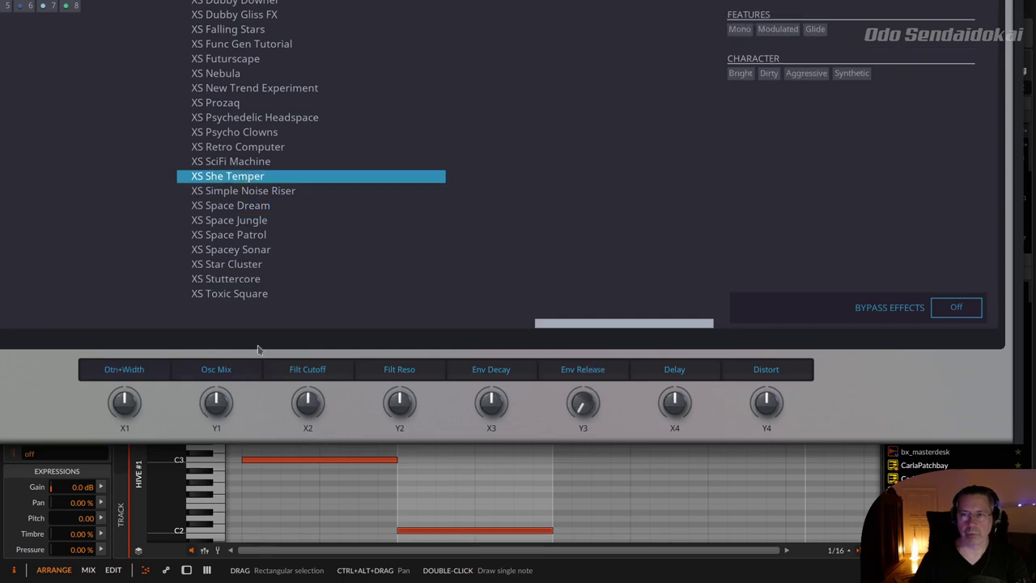
drag(308, 410, 302, 465)
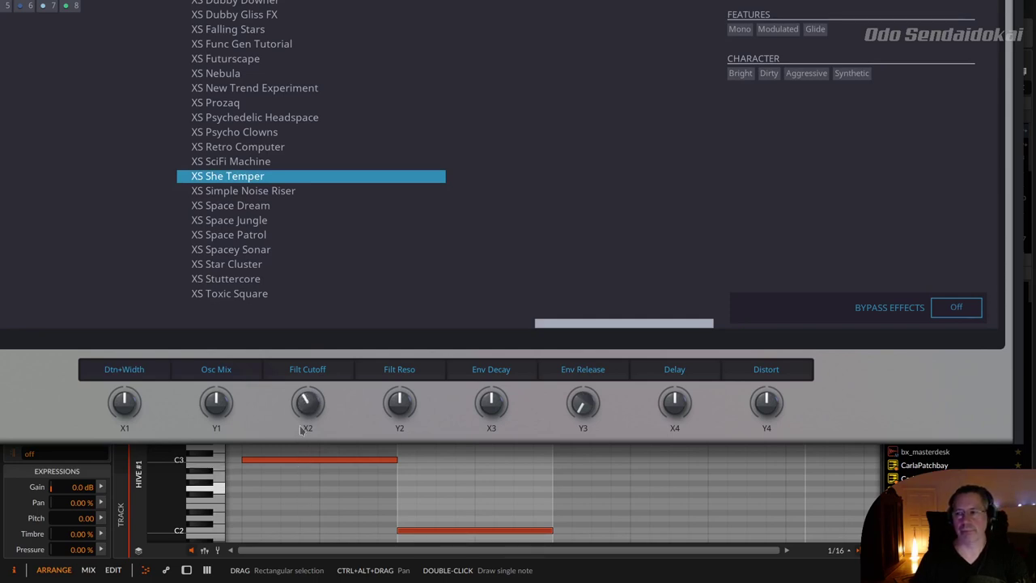
drag(300, 429, 300, 412)
drag(775, 406, 764, 538)
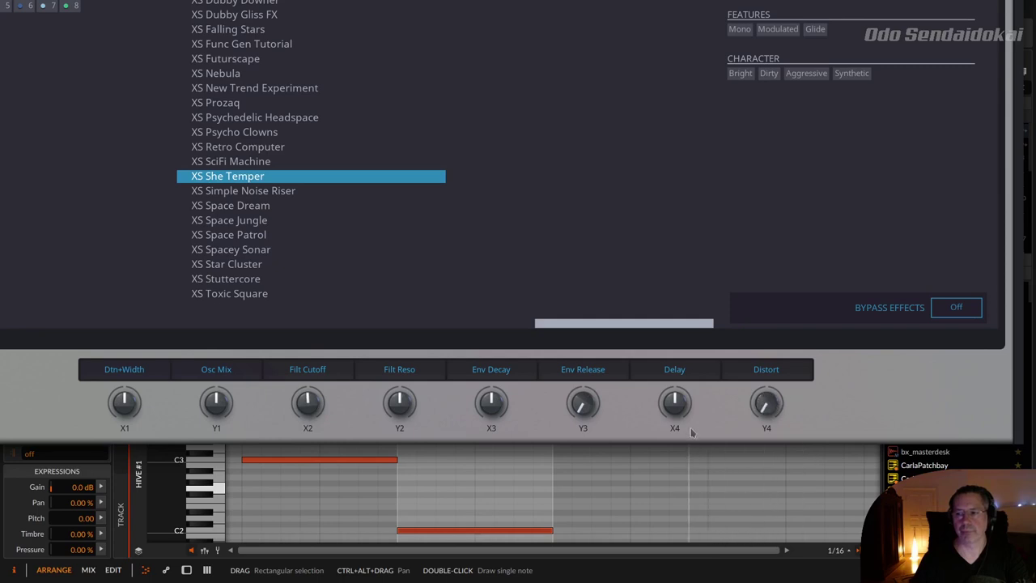
drag(675, 405, 642, 502)
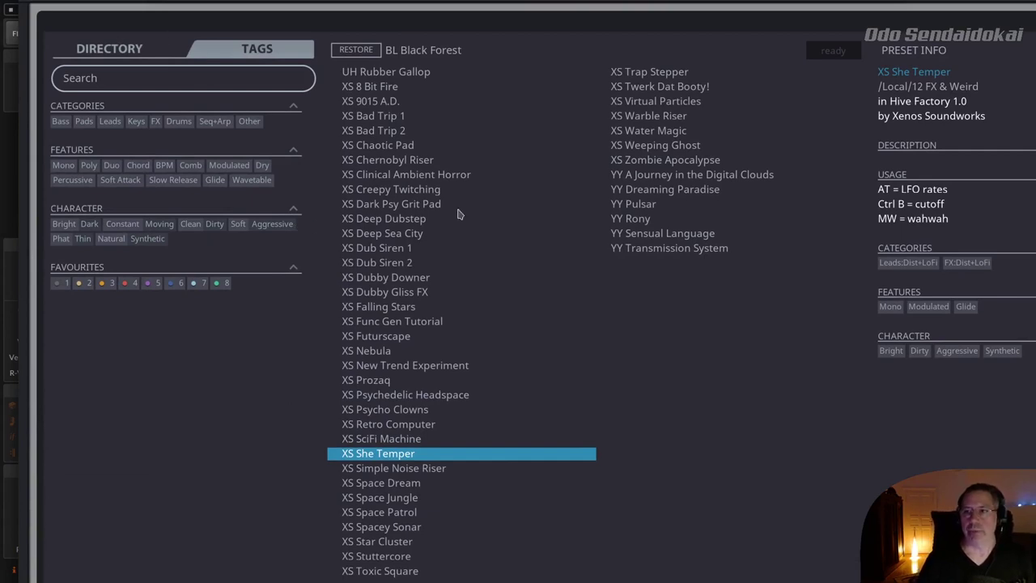
Step: Load the XS Clinical Ambient Horror preset and examine its favourite, junk and file-management options
click(405, 174)
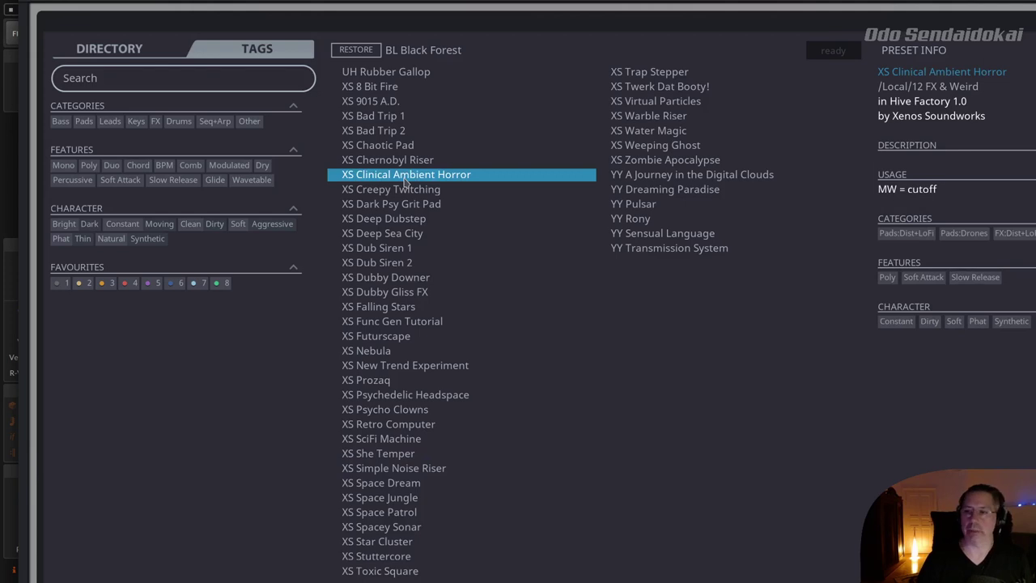
right_click(405, 179)
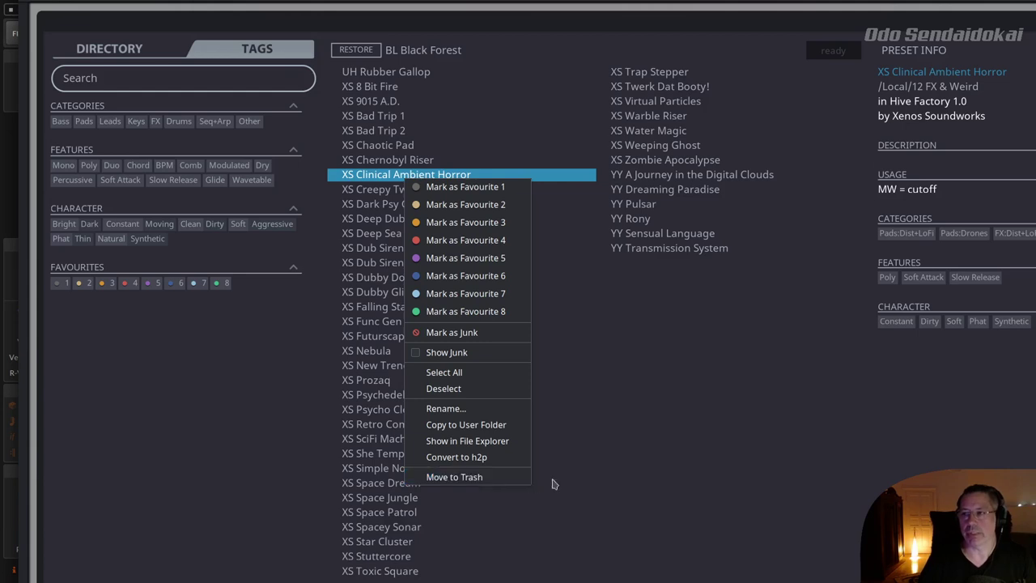
click(615, 392)
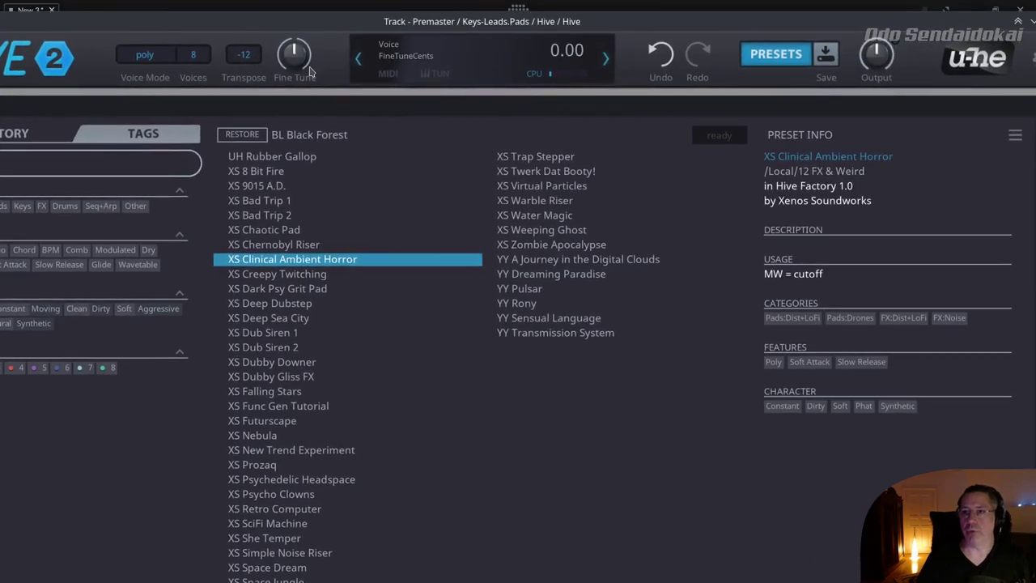
Step: Reduce the interface size to 120% (1512 x 1014) and move the plug-in window so that all of it is in view
right_click(323, 65)
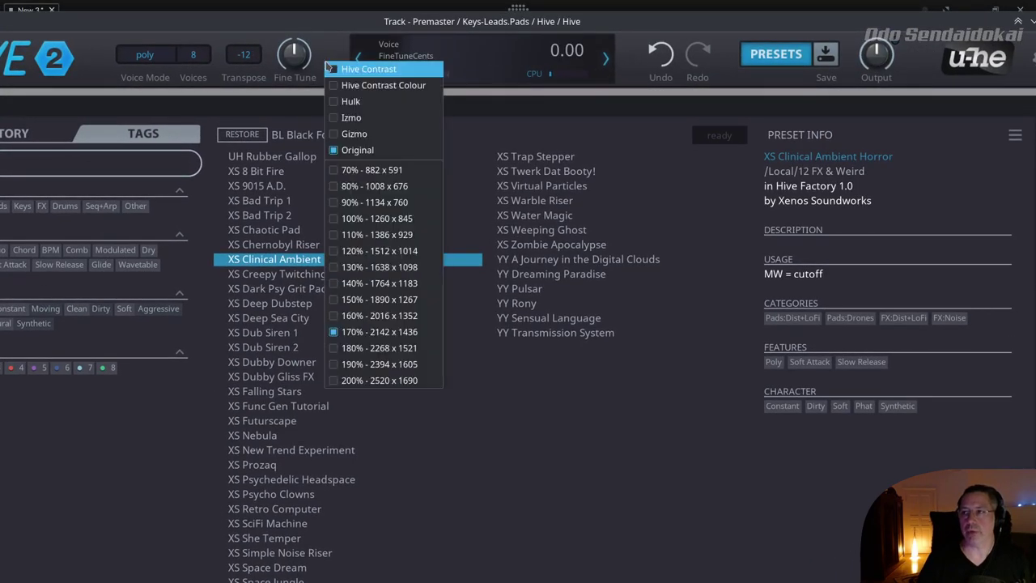
click(373, 256)
drag(373, 21, 491, 4)
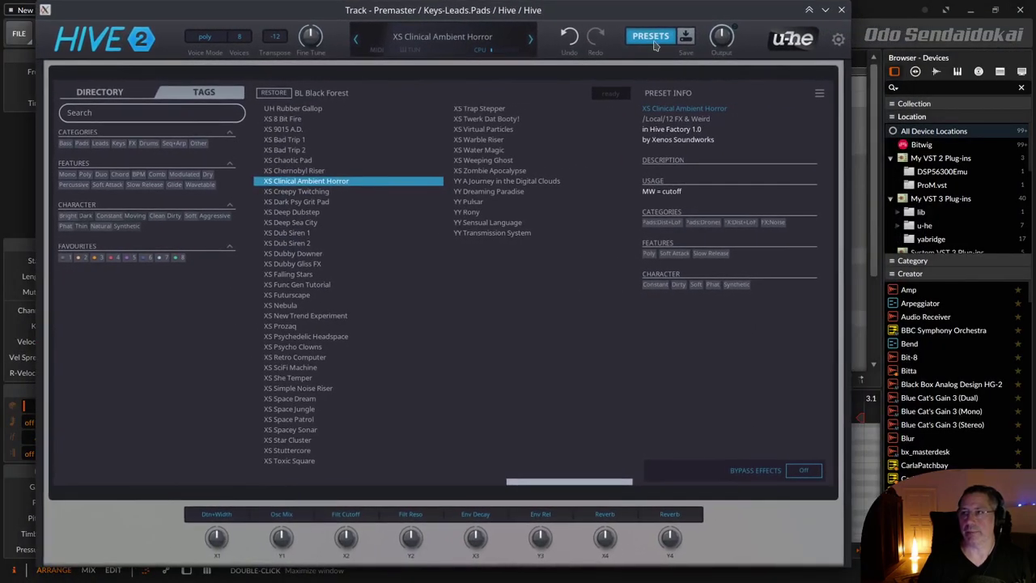
Step: Switch from the preset browser to the main synthesis panel and shift the plug-in window slightly
click(652, 45)
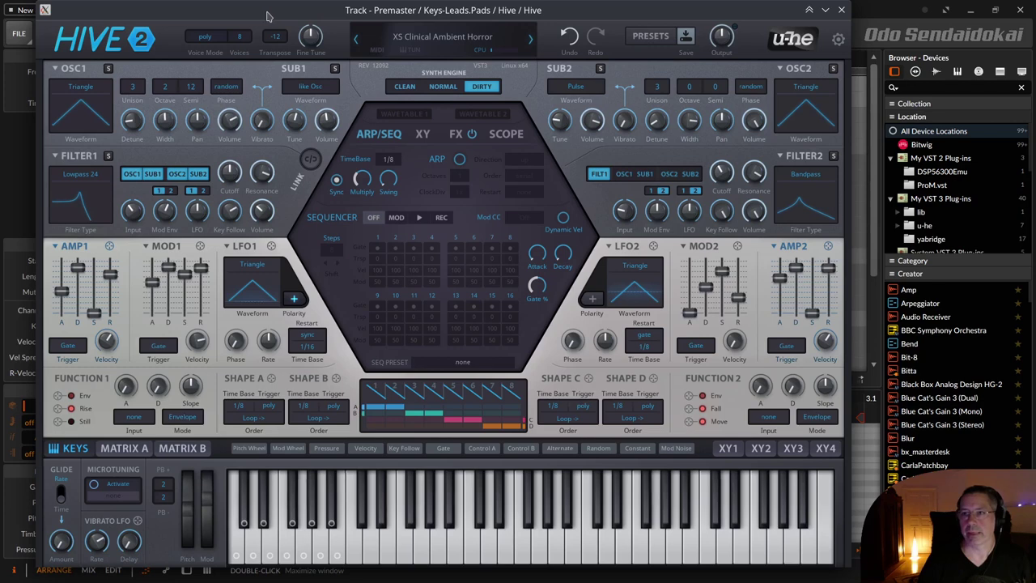
drag(270, 9, 245, 10)
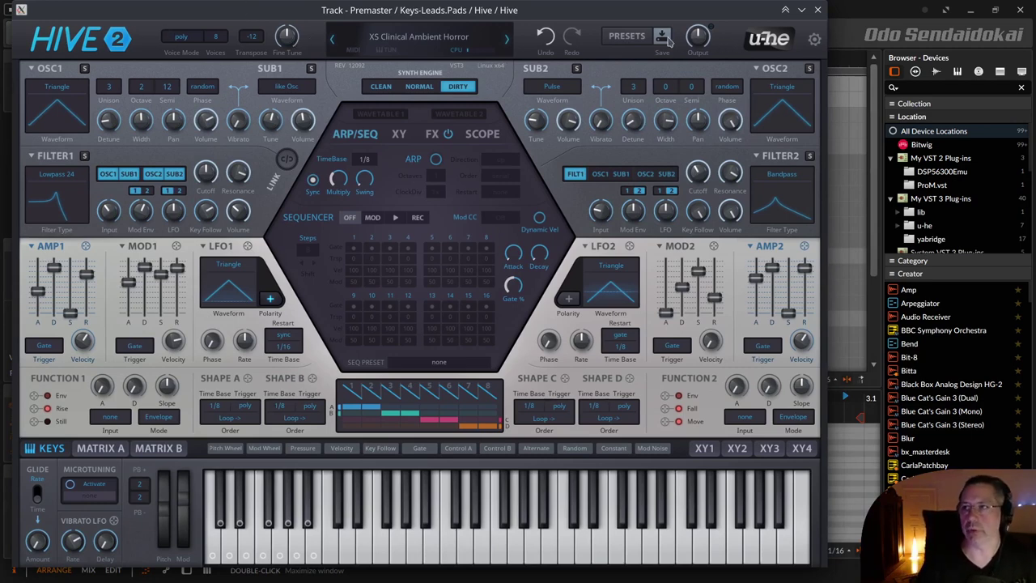
mouse_move(698, 38)
mouse_down()
mouse_move(698, 8)
mouse_move(701, 34)
mouse_up()
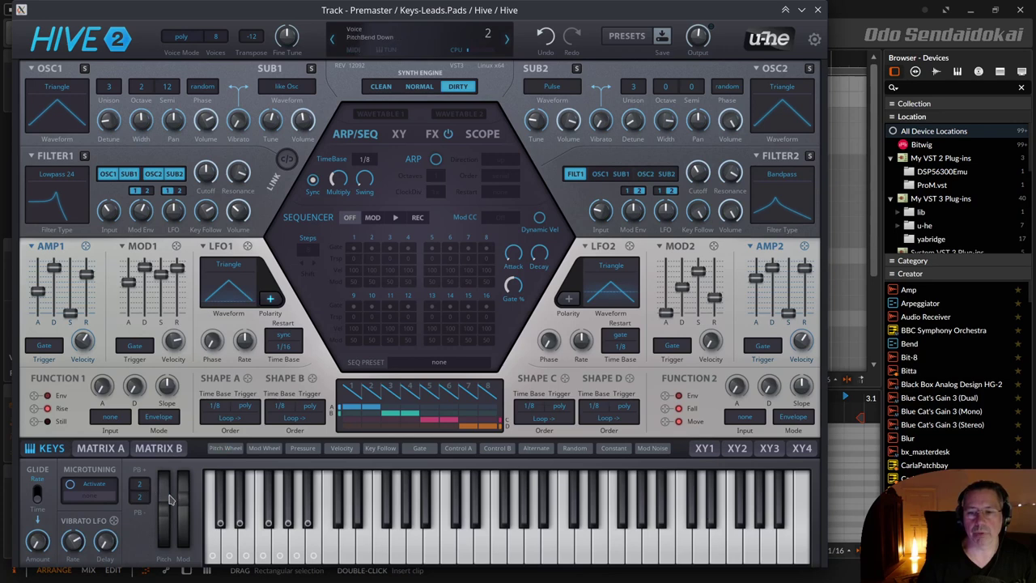
Step: Look through the Matrix A, Matrix B and XY1 to XY4 modulation pages, ending on the keyboard page
click(100, 449)
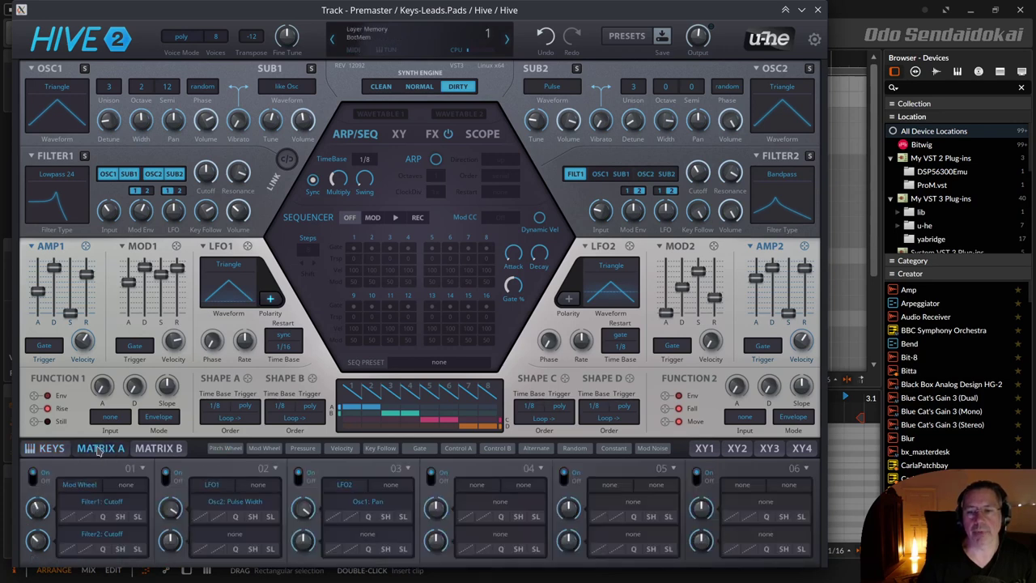
click(141, 453)
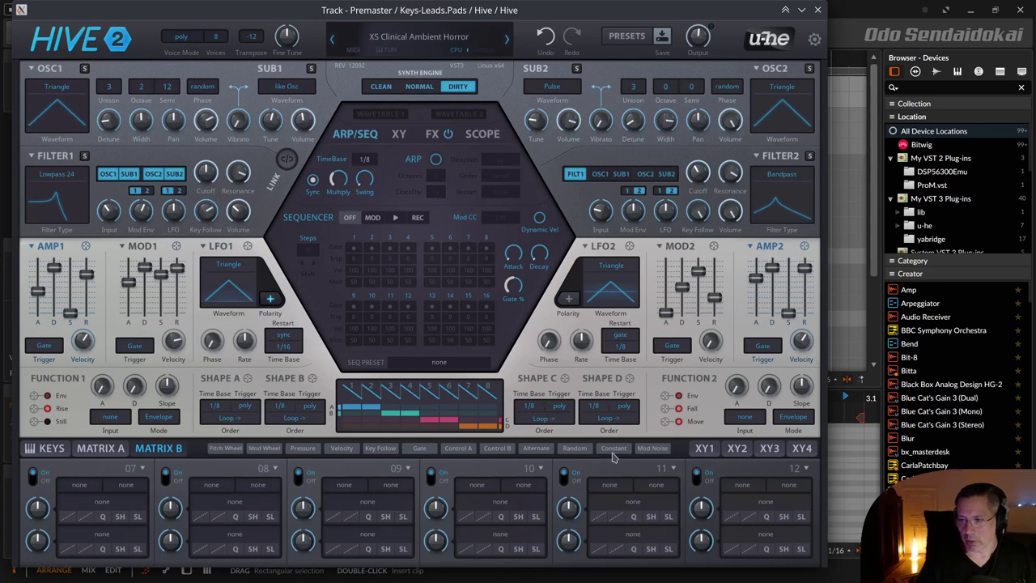
click(710, 454)
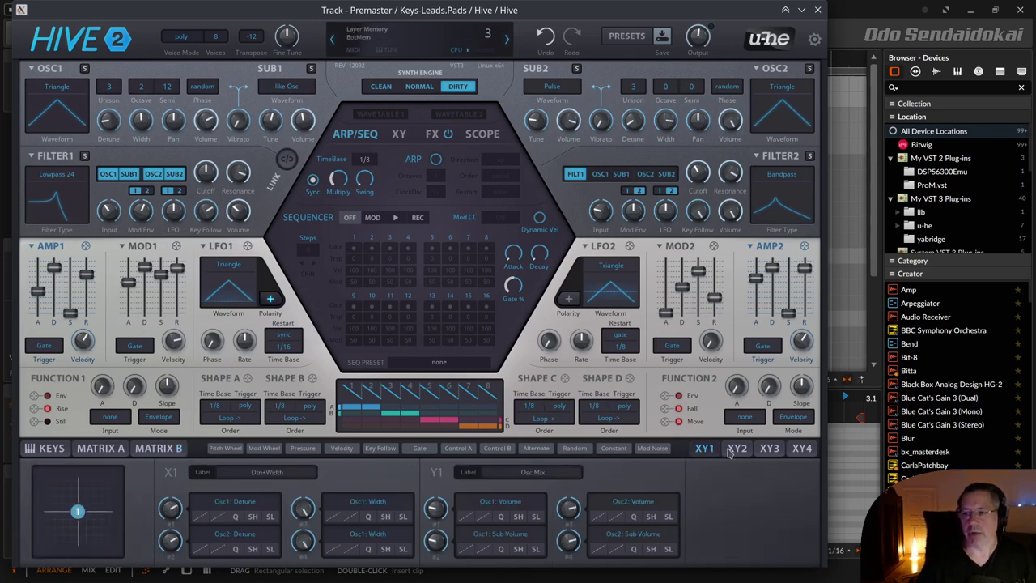
click(736, 455)
click(769, 455)
click(806, 454)
click(776, 455)
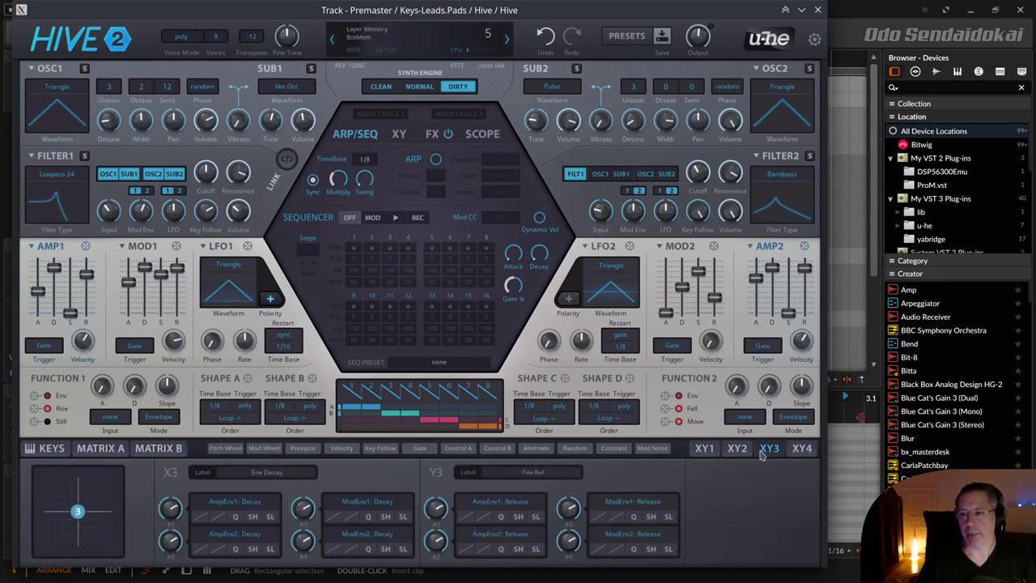
click(738, 454)
click(703, 454)
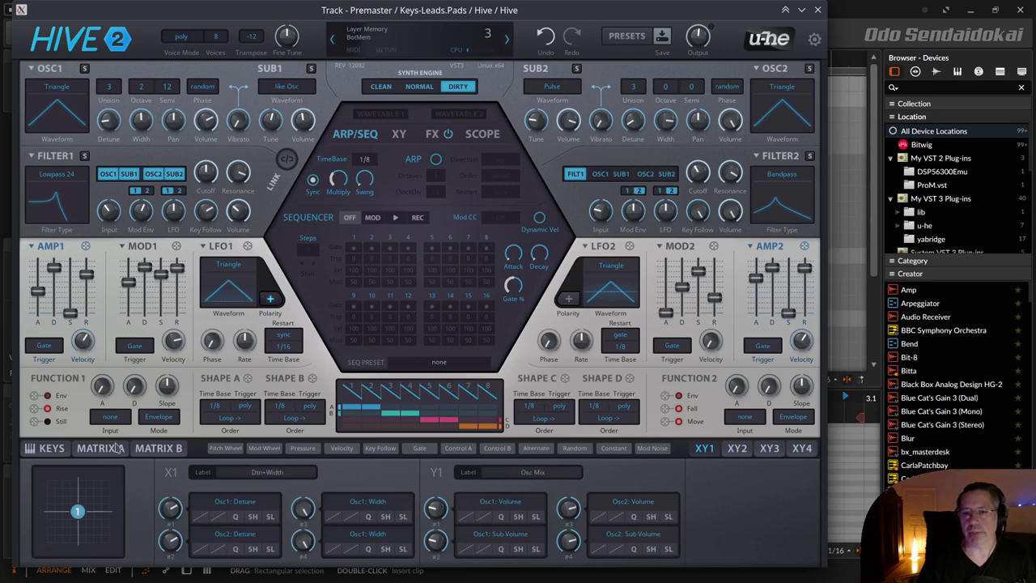
click(54, 451)
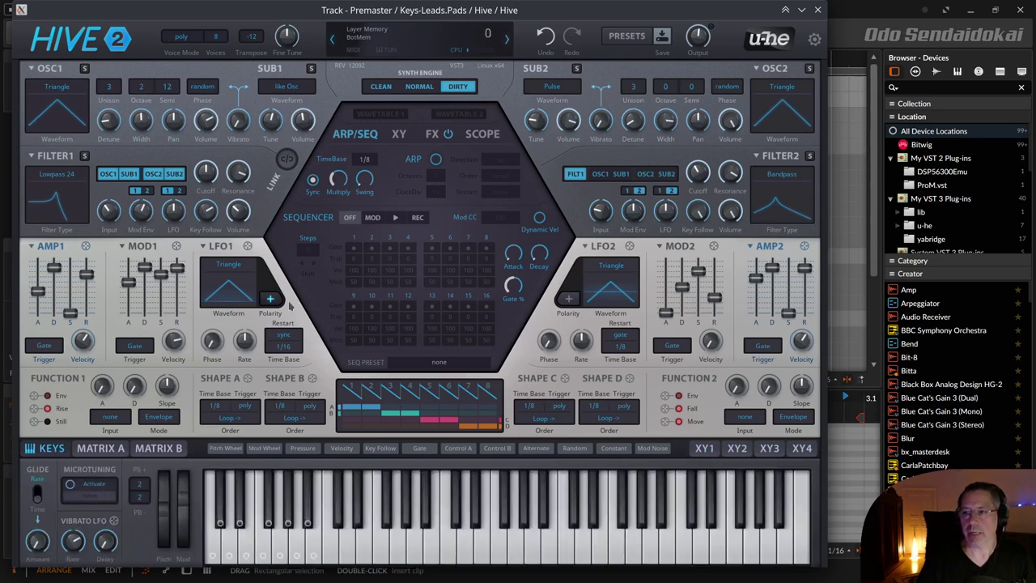